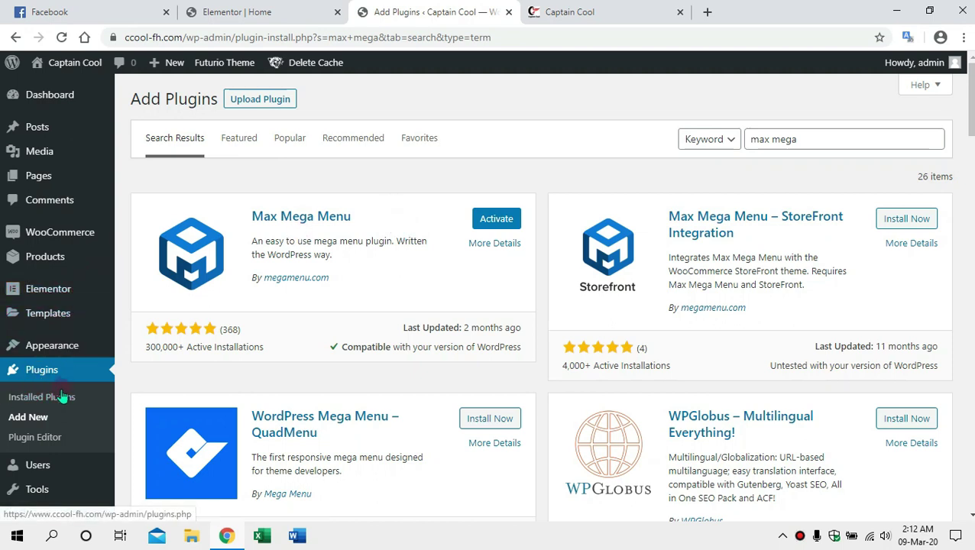
# - Activate the Max Mega Menu plugin from the plugin search results
pyautogui.click(34, 373)
pyautogui.click(33, 420)
pyautogui.click(803, 140)
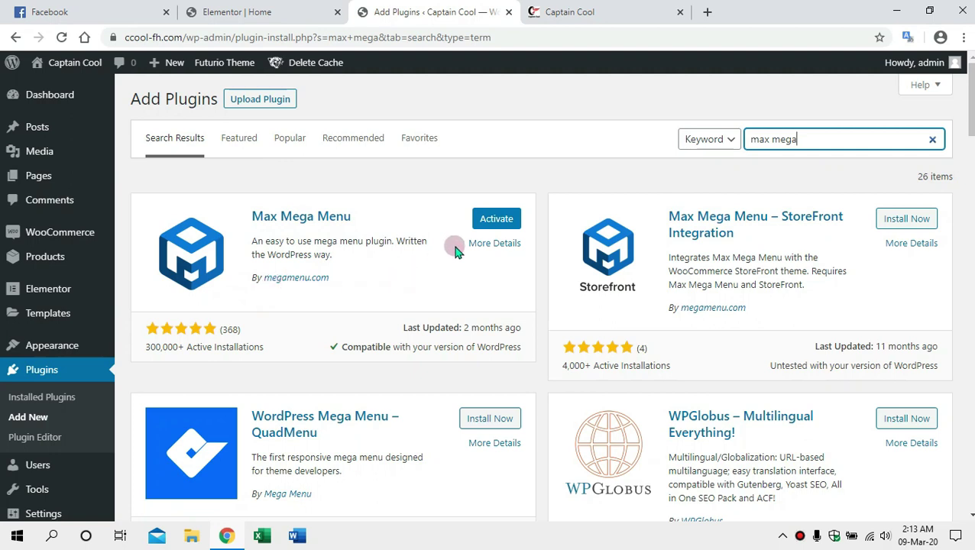
pyautogui.click(493, 220)
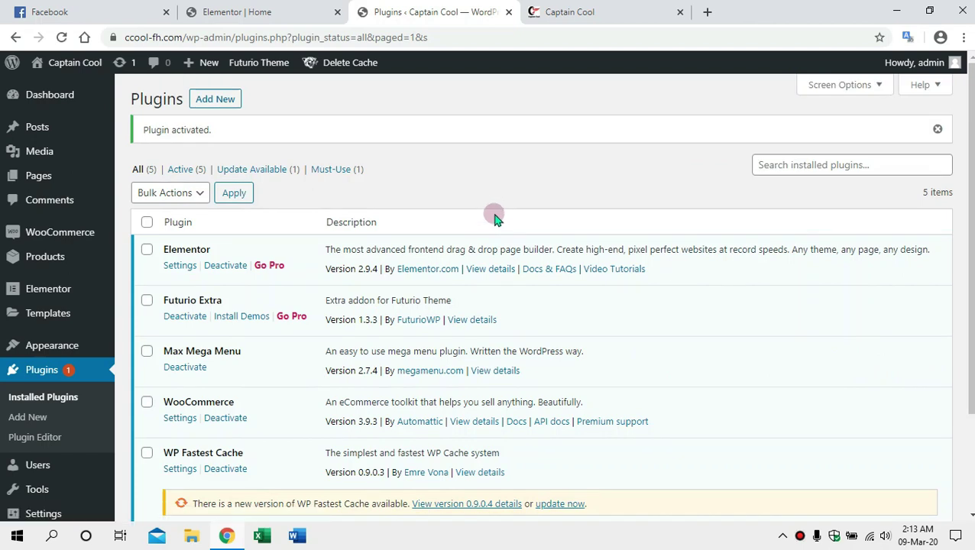
pyautogui.scroll(-3, 494, 219)
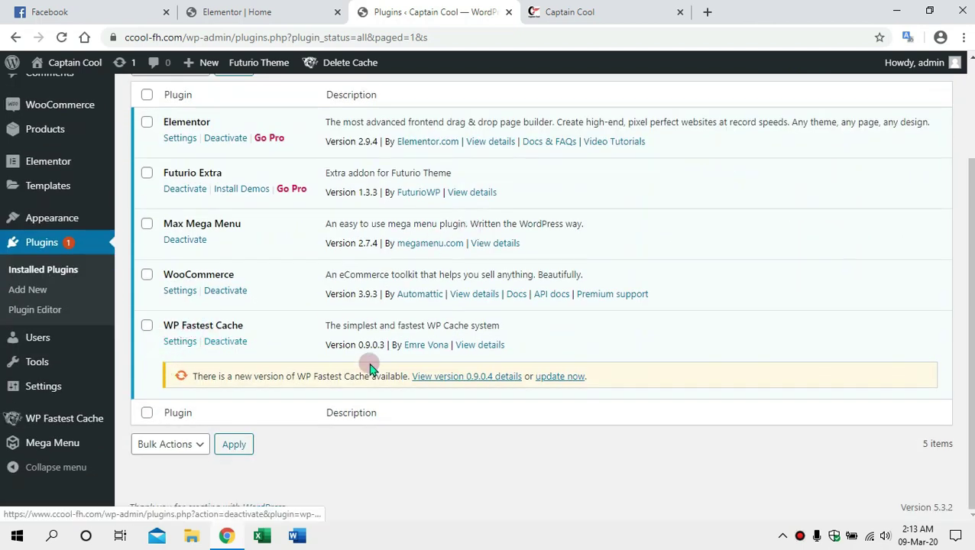
pyautogui.click(557, 377)
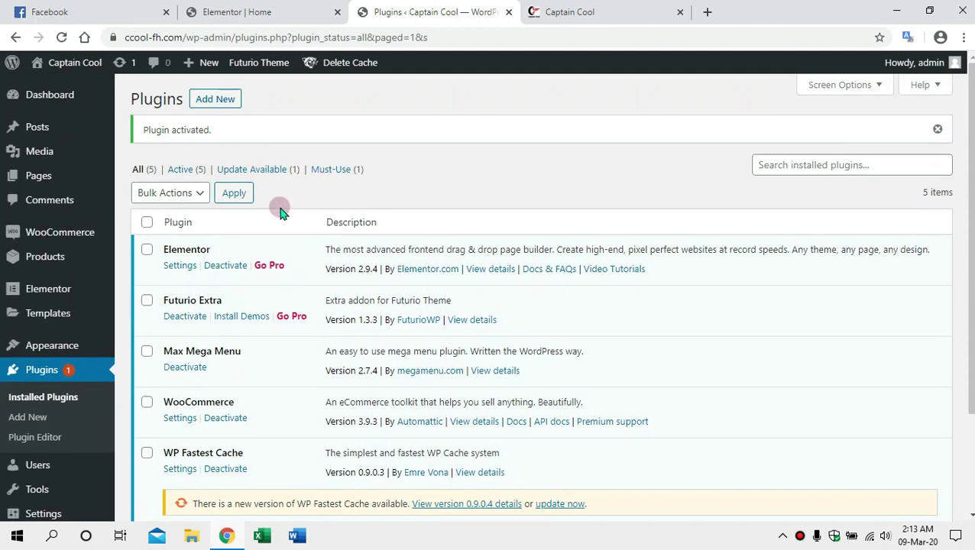
pyautogui.scroll(-2, 275, 229)
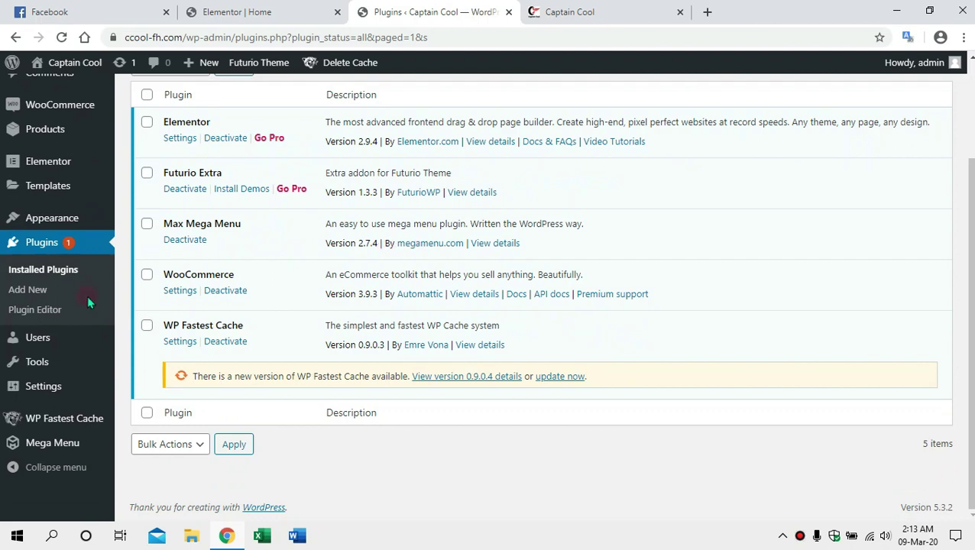
# - Open the Mega Menu general settings and set Mobile Menu Behaviour to Accordion, so open sub menus close automatically when another is opened
pyautogui.moveTo(28, 453)
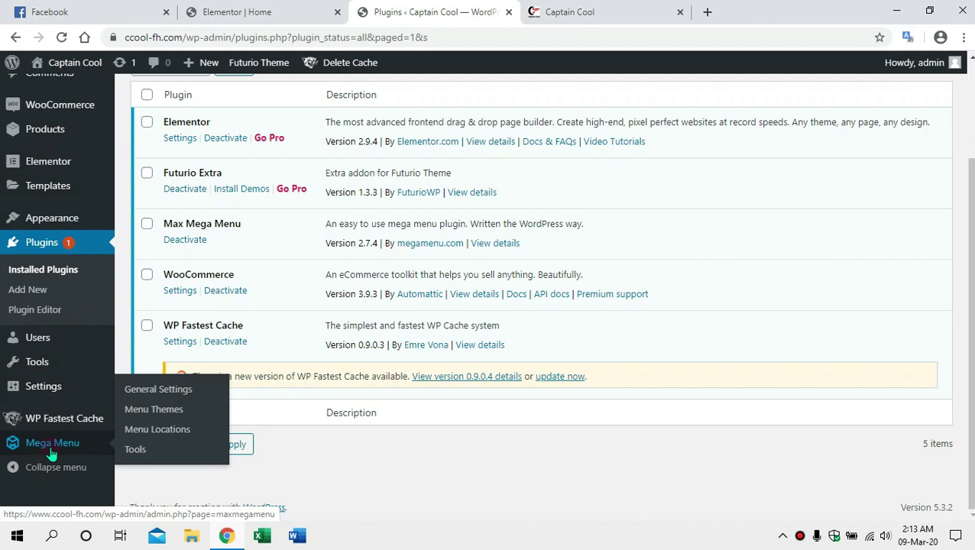
pyautogui.click(150, 391)
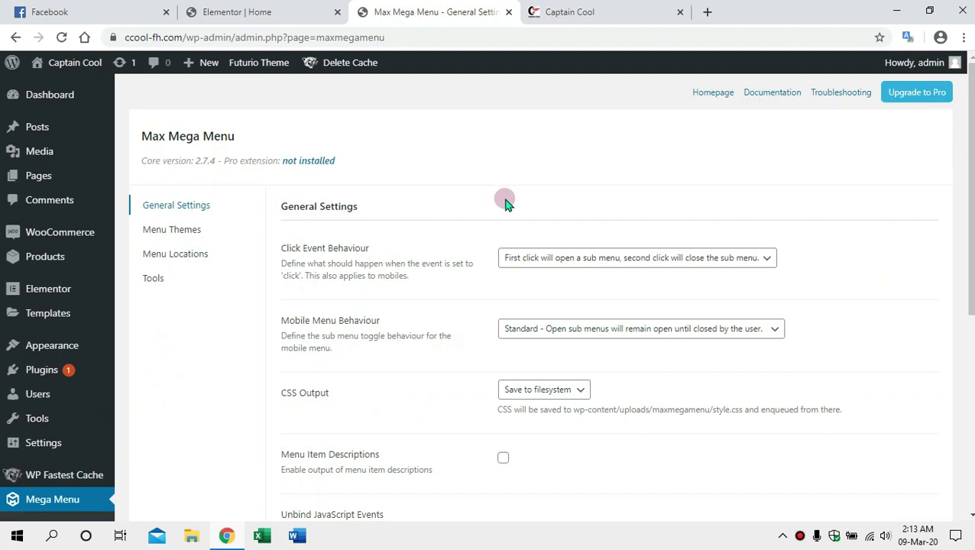
pyautogui.scroll(-1, 474, 209)
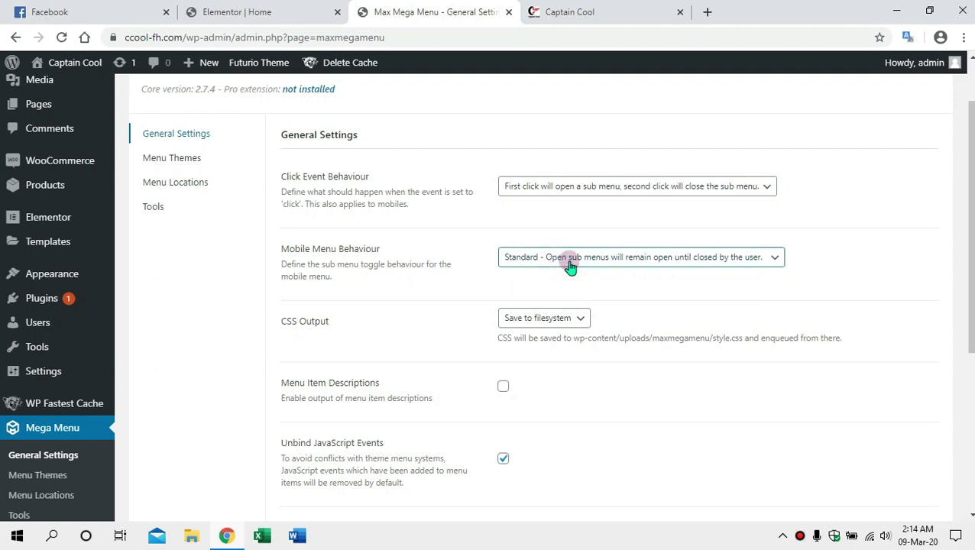
pyautogui.click(676, 261)
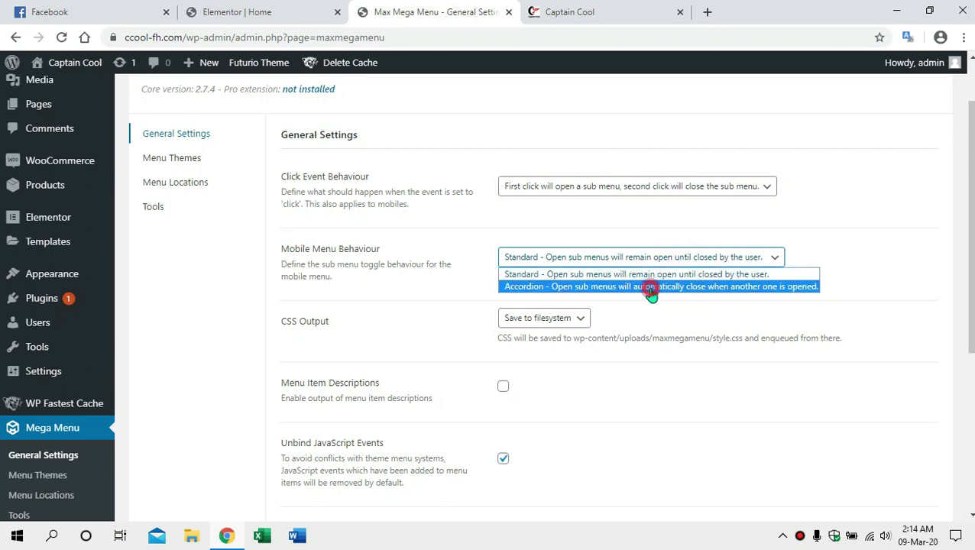
pyautogui.click(650, 288)
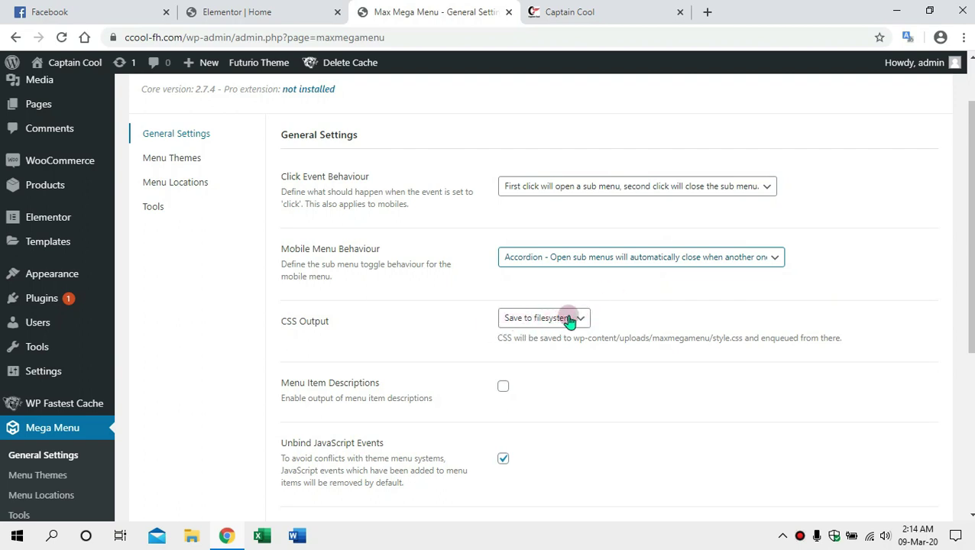
# - Examine the available choices for Mobile Menu Behaviour, CSS Output and Click Event Behaviour
pyautogui.click(602, 258)
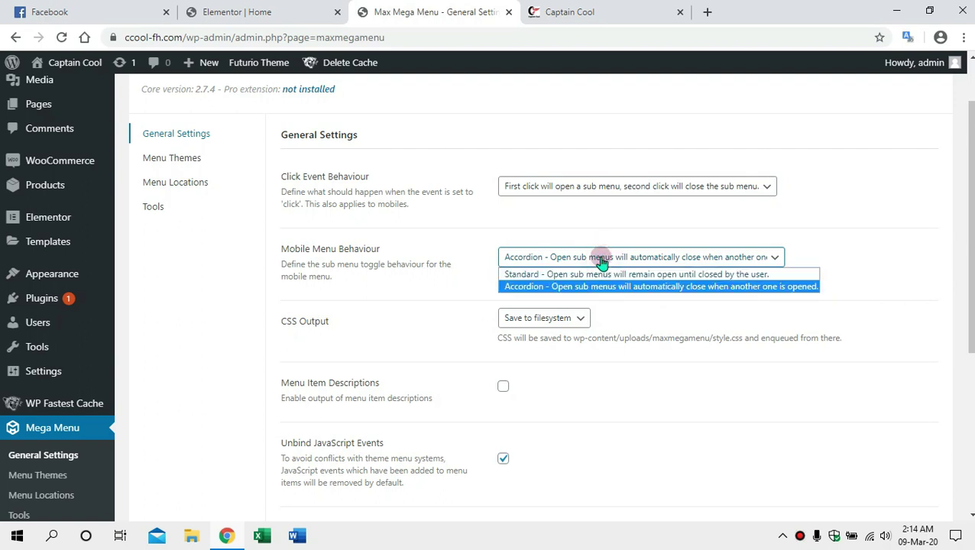
pyautogui.click(556, 319)
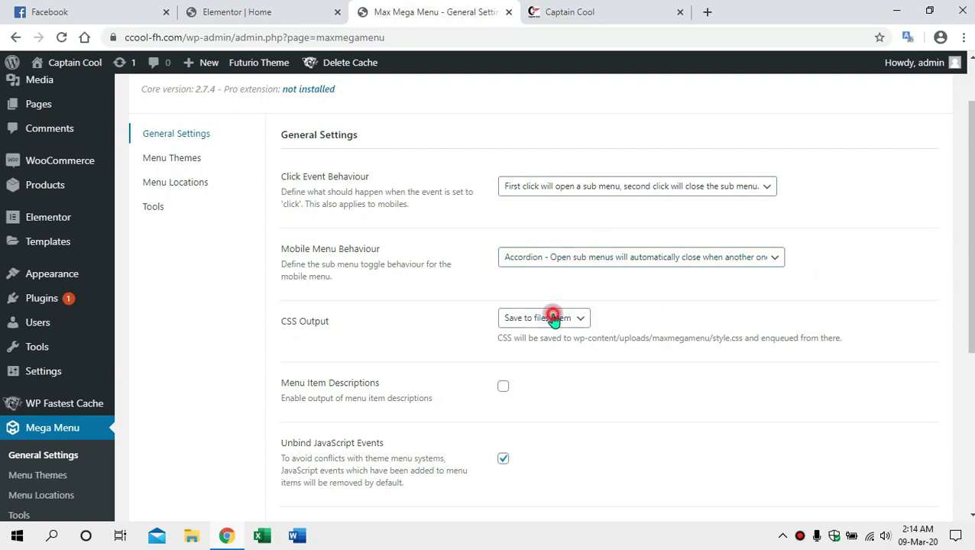
pyautogui.click(556, 318)
pyautogui.click(566, 257)
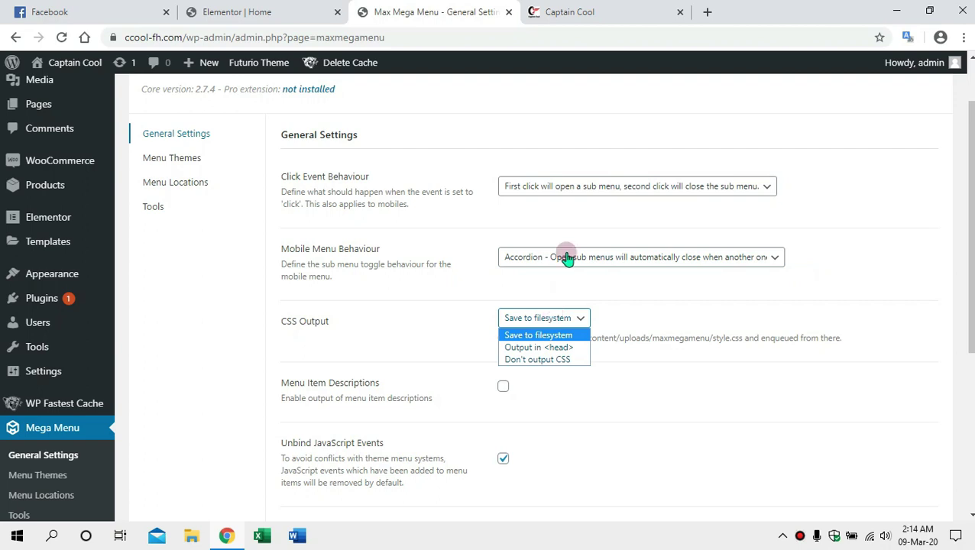
pyautogui.click(566, 258)
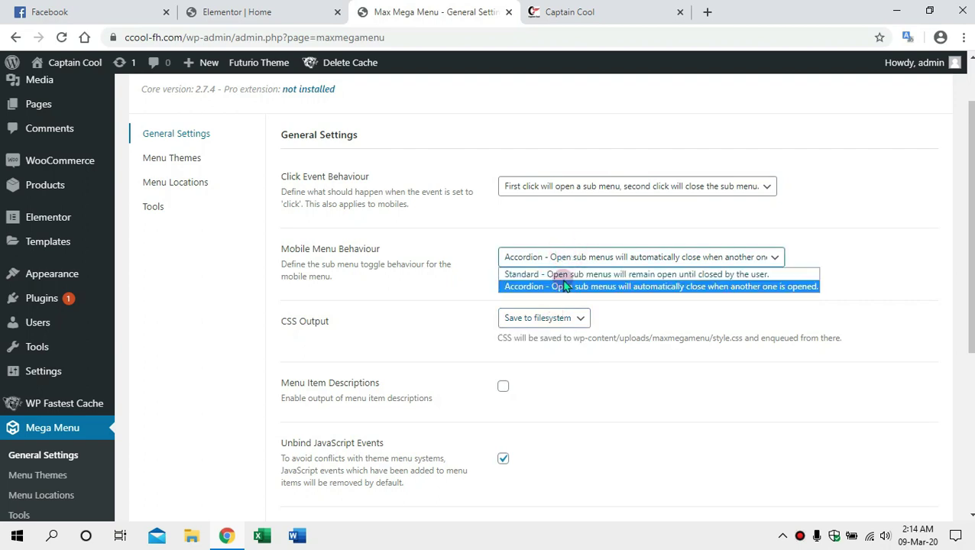
pyautogui.click(526, 288)
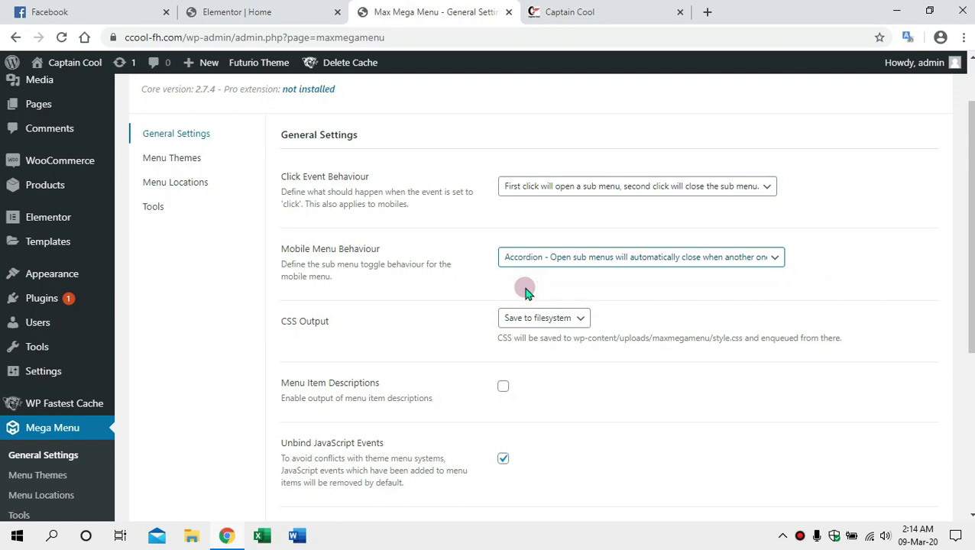
pyautogui.click(558, 260)
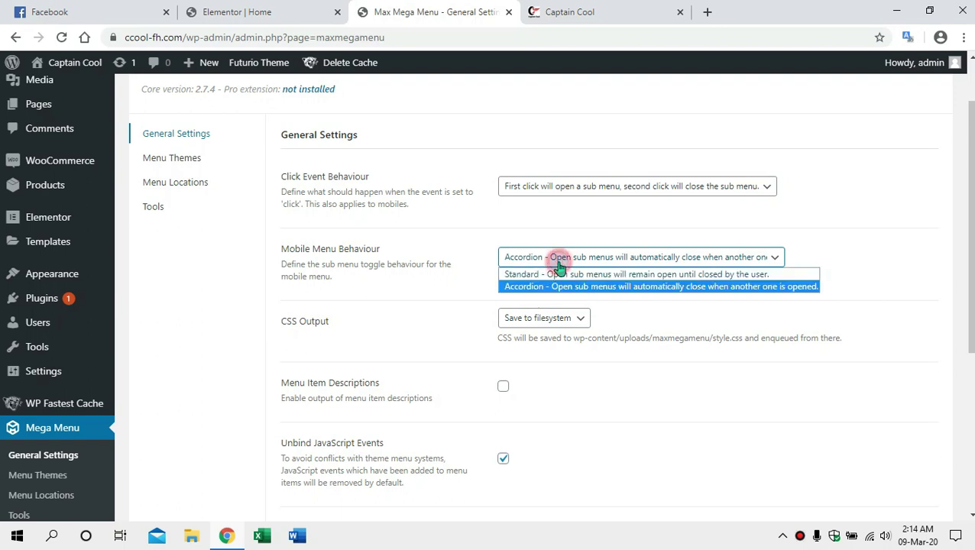
pyautogui.click(561, 189)
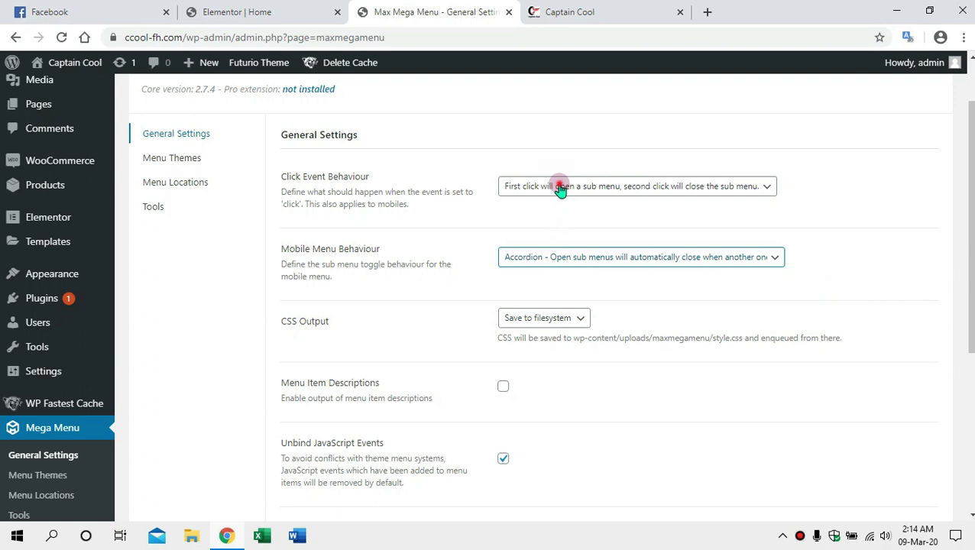
pyautogui.click(560, 189)
pyautogui.click(511, 288)
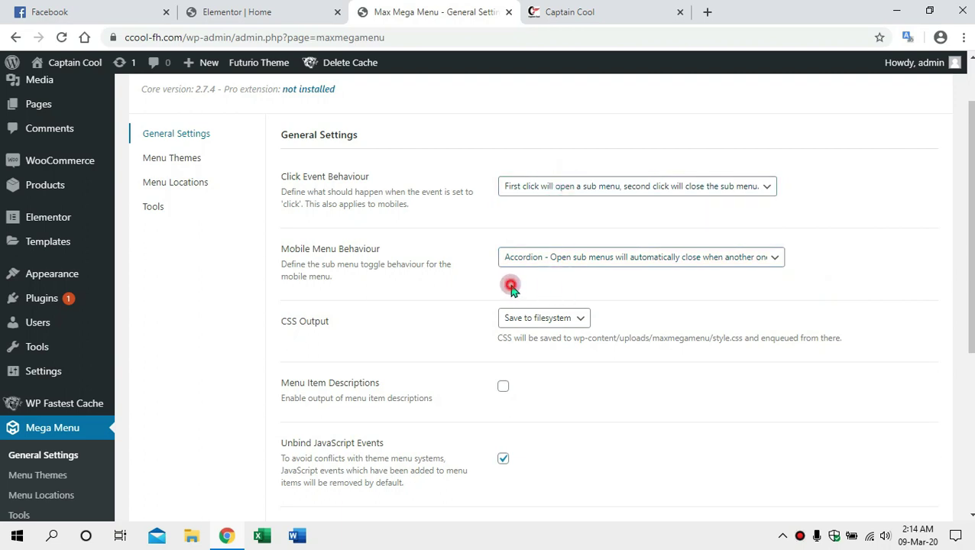
# - Check the remaining general settings of Max Mega Menu and save the changes
pyautogui.scroll(-3, 419, 306)
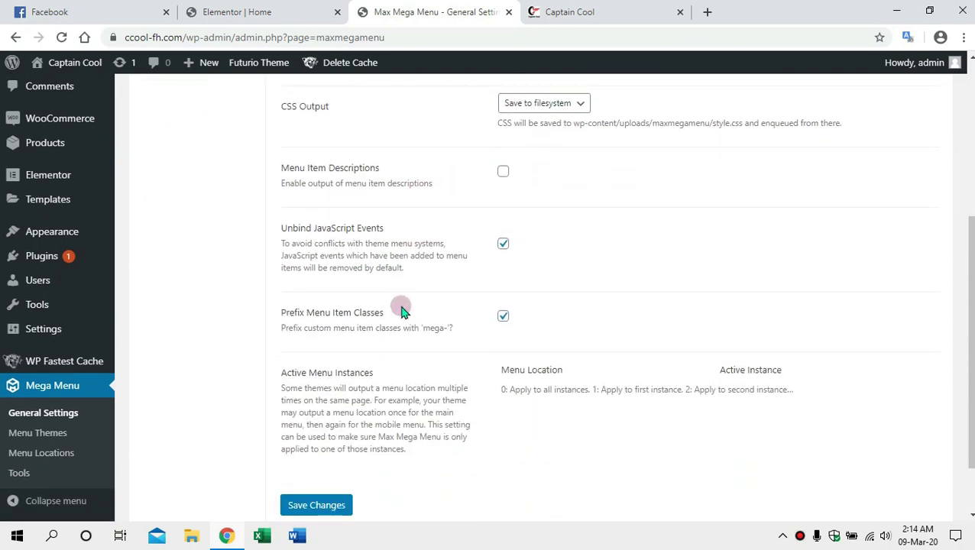
pyautogui.scroll(-1, 588, 268)
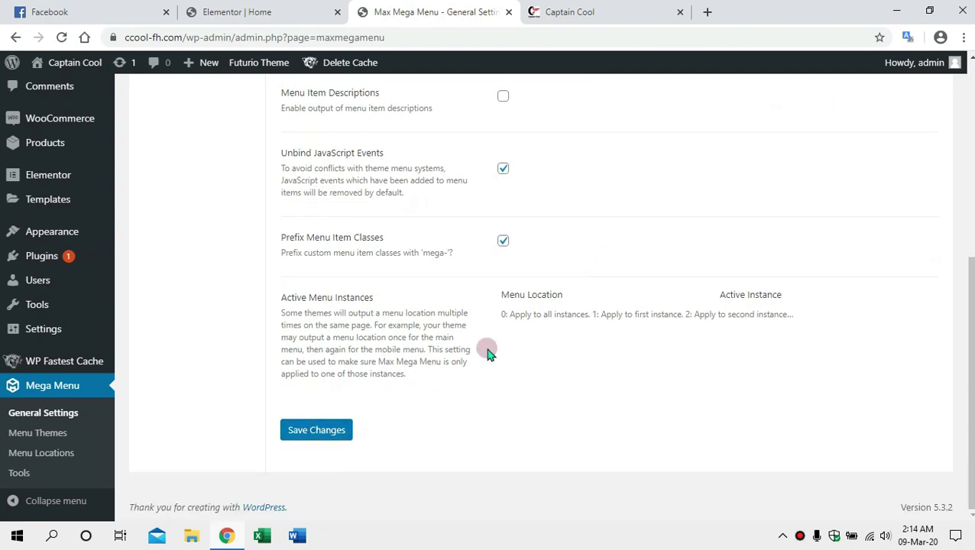
pyautogui.scroll(5, 487, 352)
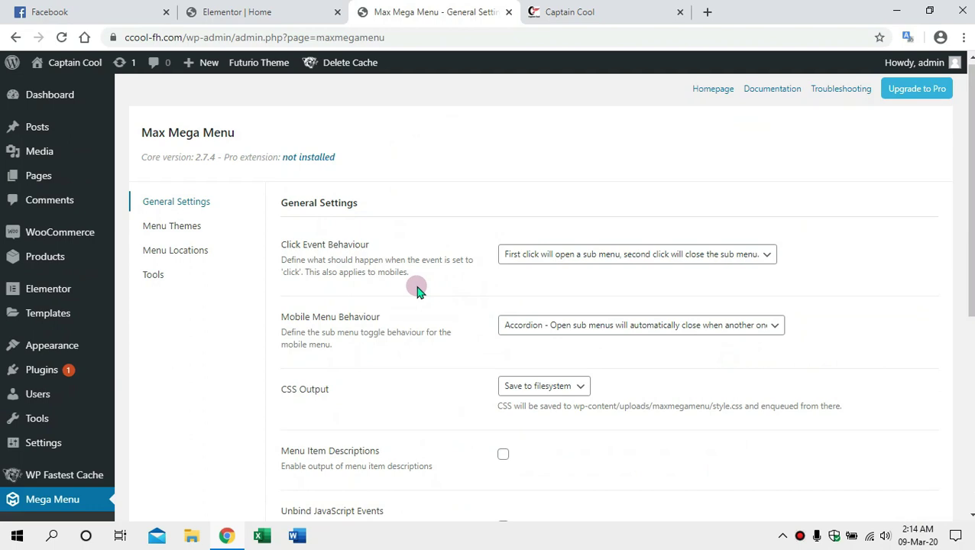
pyautogui.scroll(-5, 403, 298)
pyautogui.click(314, 436)
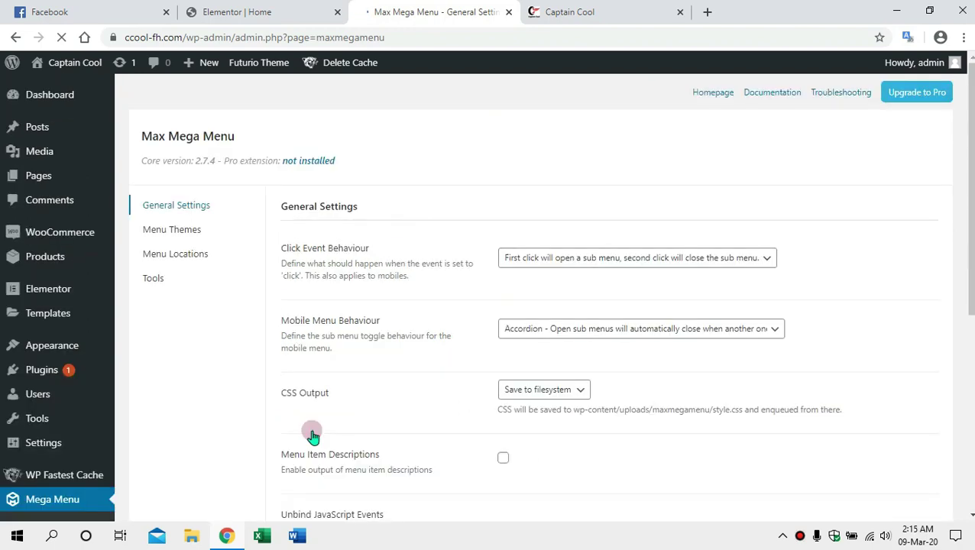
# - Choose Futurio as the menu theme to edit and save its settings
pyautogui.click(160, 234)
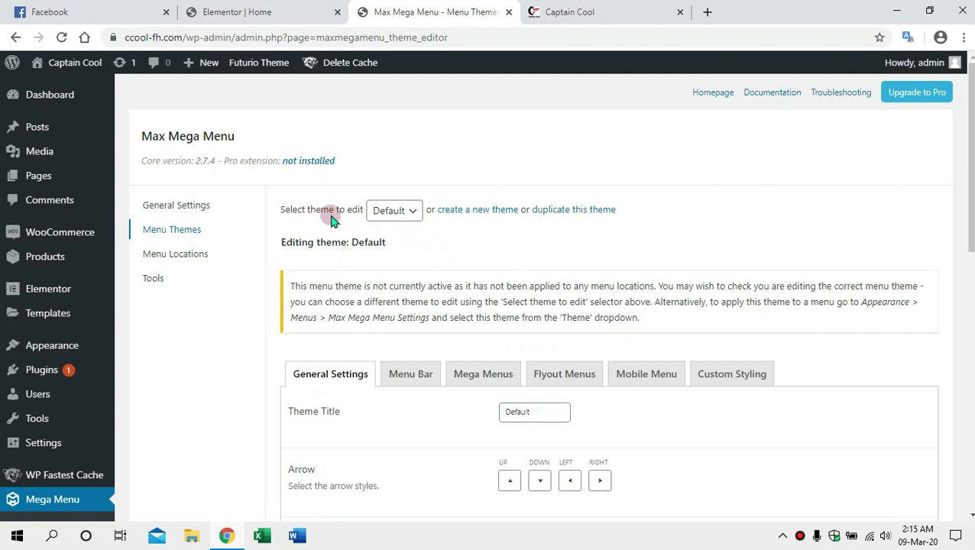
pyautogui.click(393, 211)
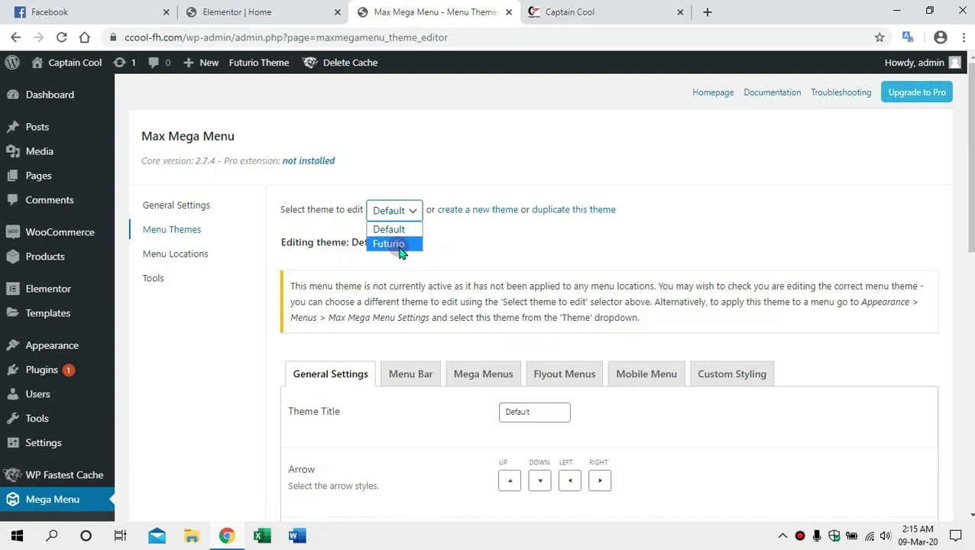
pyautogui.click(398, 244)
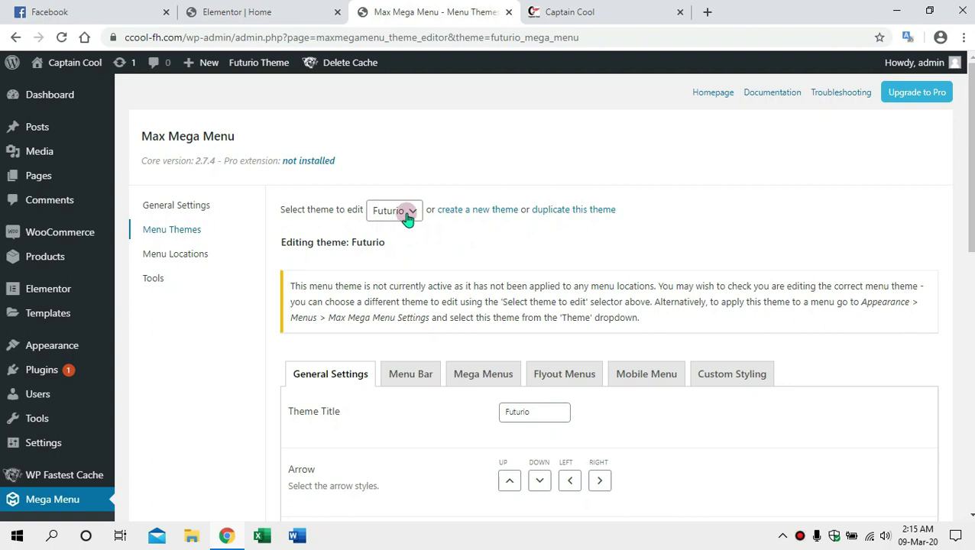
pyautogui.scroll(-8, 242, 316)
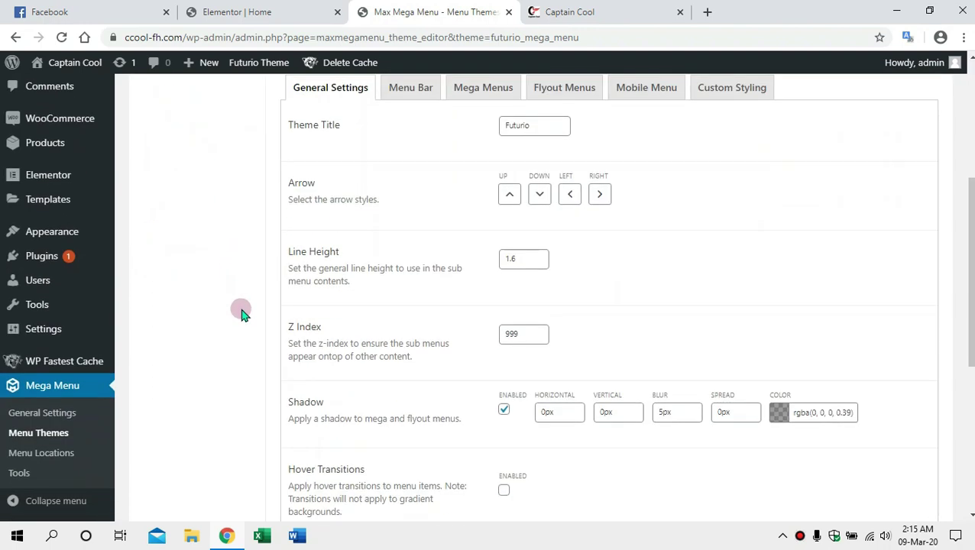
pyautogui.click(309, 312)
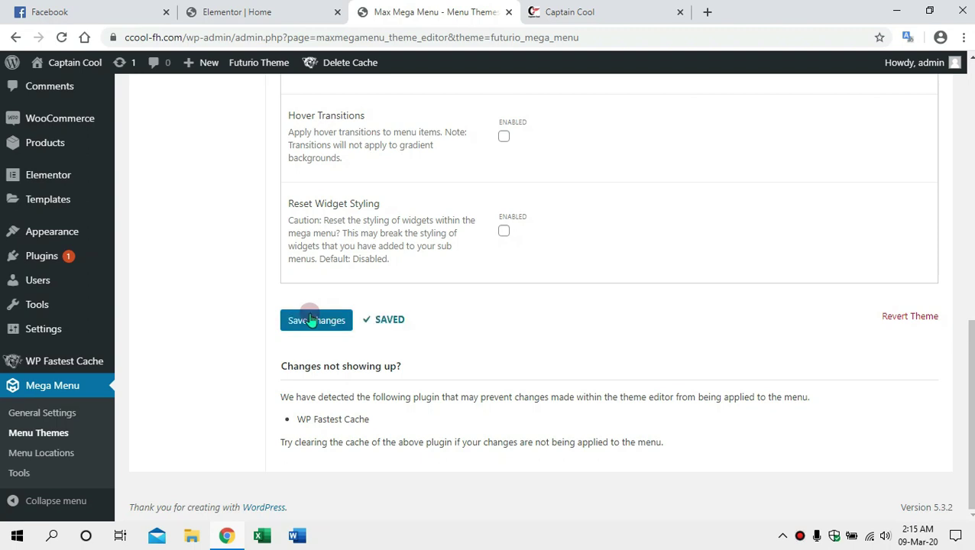
# - Open the WordPress page for editing the site's navigation menus
pyautogui.scroll(10, 344, 290)
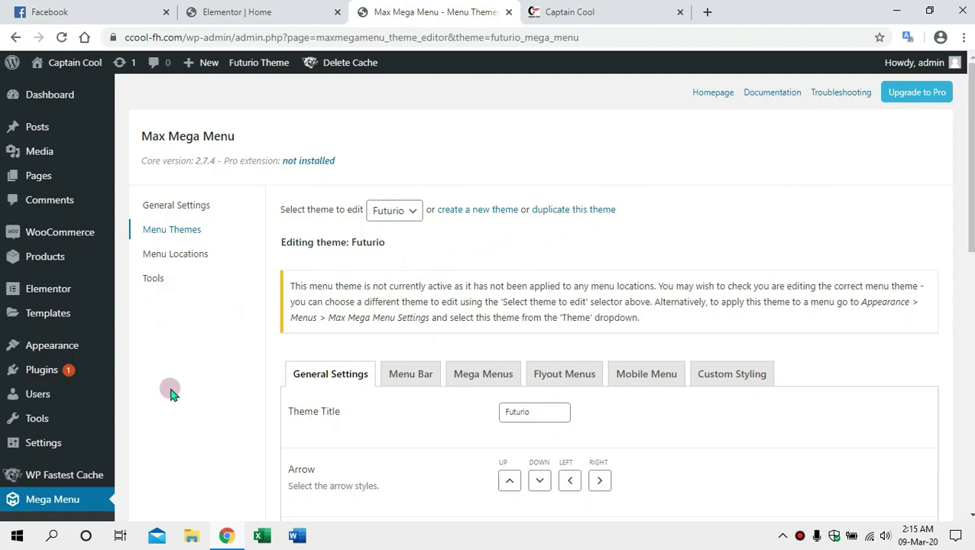
pyautogui.moveTo(55, 354)
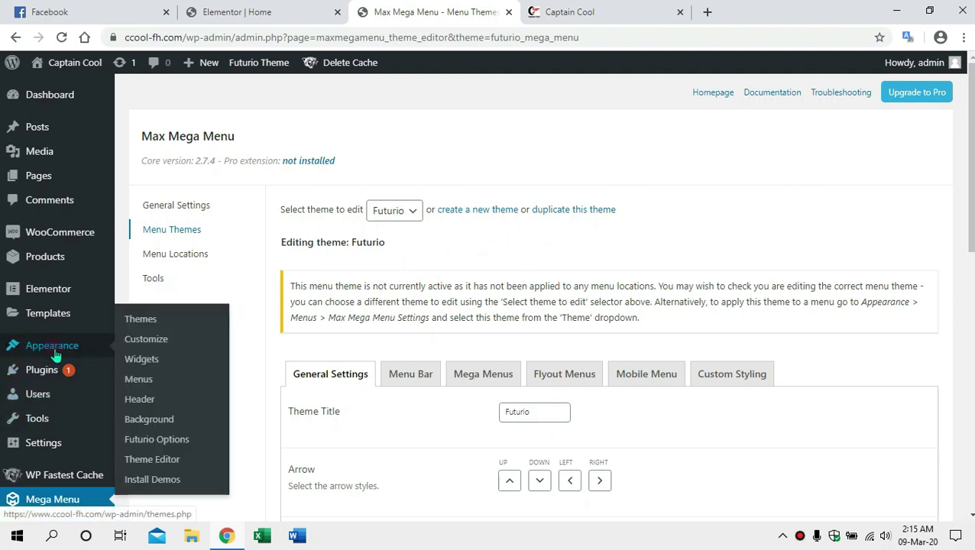
pyautogui.click(138, 387)
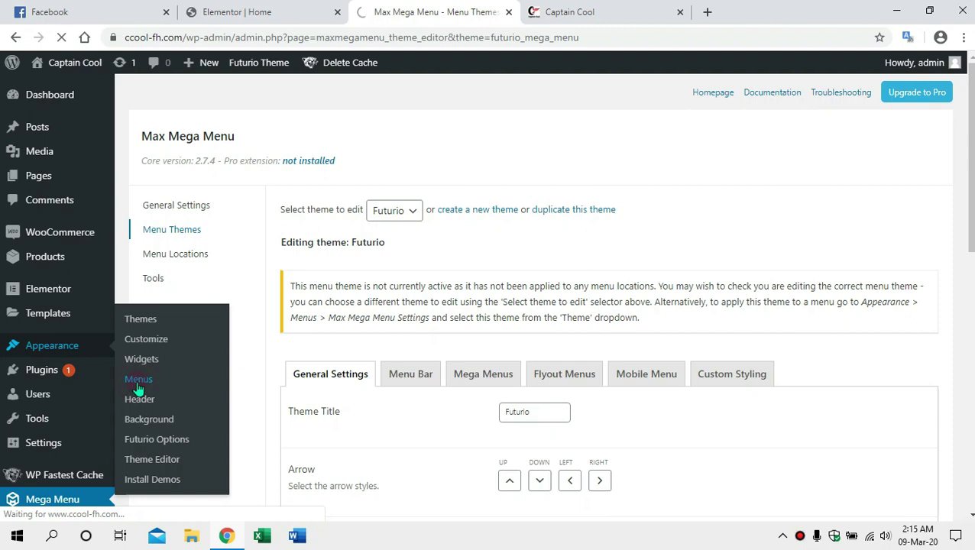
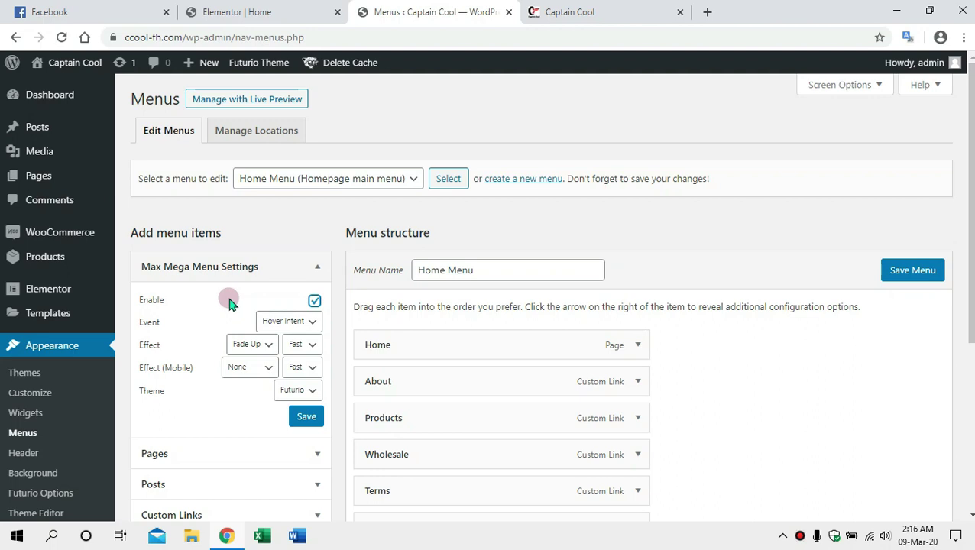
# - Keep the Fade Up effect, set the mobile effect to Slide Down, and save the Home Menu's Max Mega Menu settings
pyautogui.scroll(-1, 229, 305)
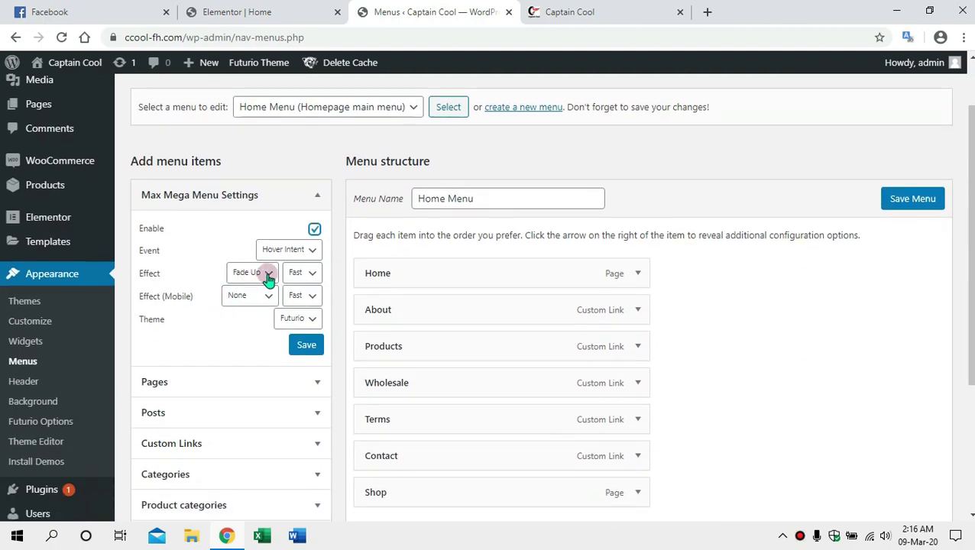
pyautogui.click(262, 277)
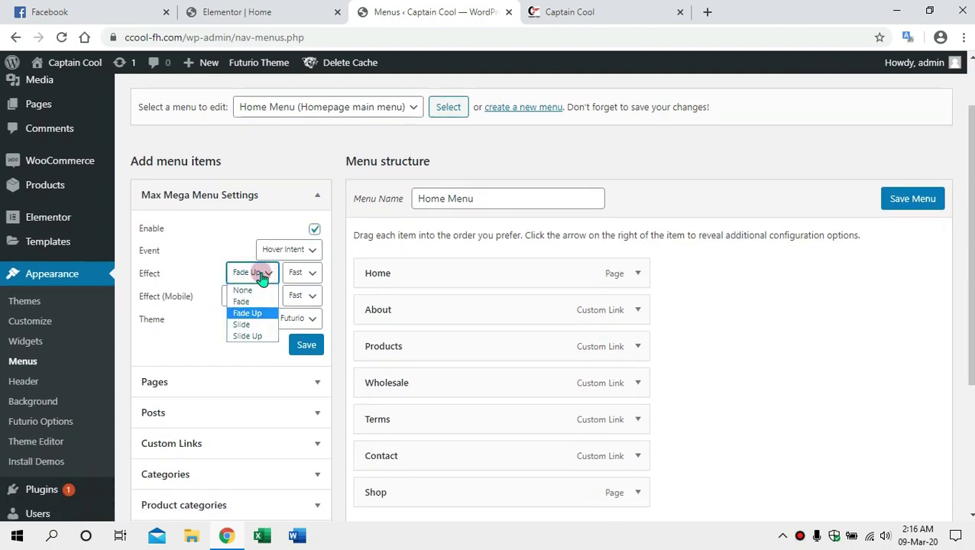
pyautogui.click(261, 276)
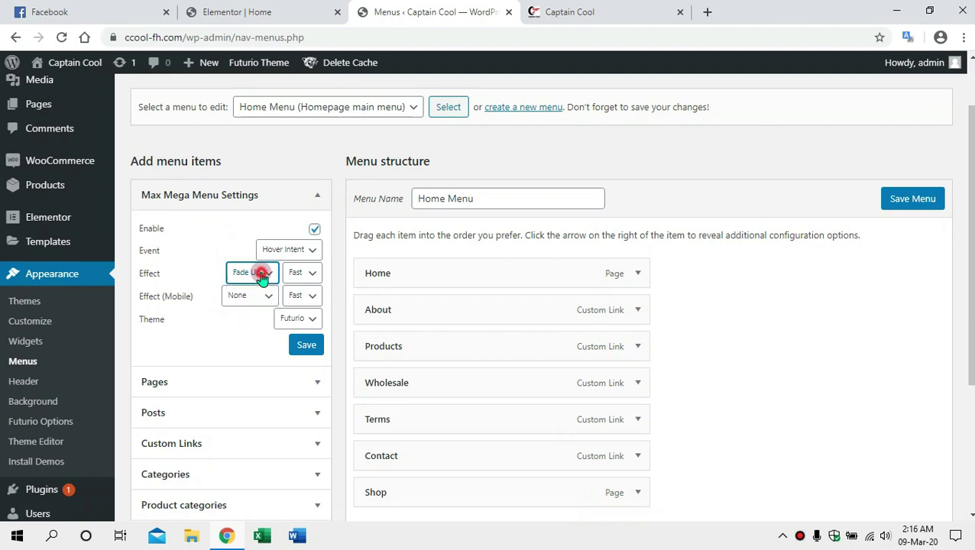
pyautogui.click(260, 297)
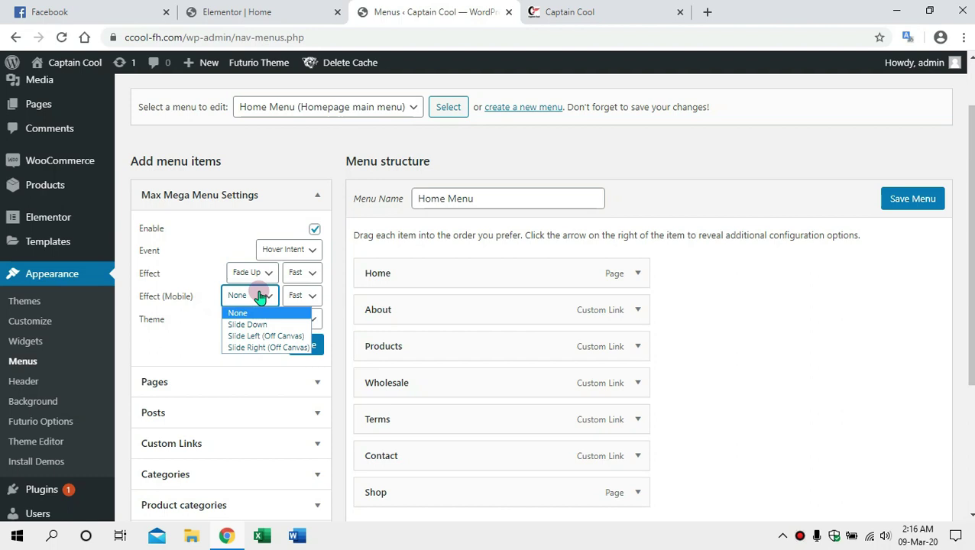
pyautogui.click(243, 324)
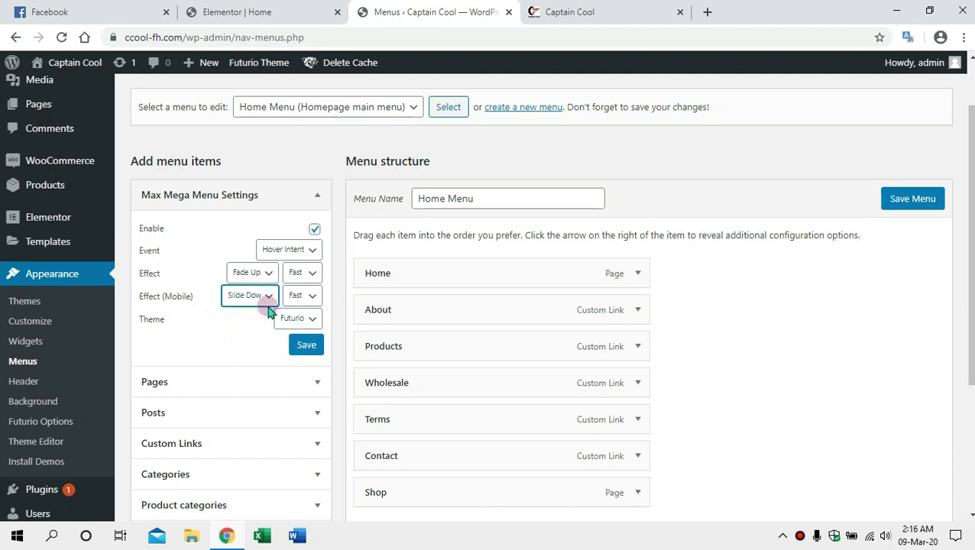
pyautogui.click(306, 346)
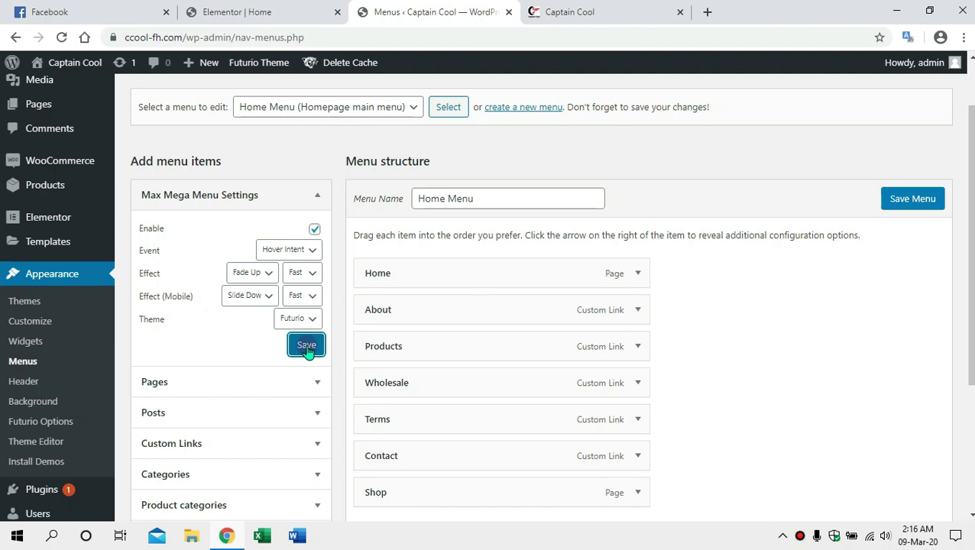
# - Check the Mega Menu option on the Home Menu's items and save the Max Mega Menu settings again
pyautogui.moveTo(459, 273)
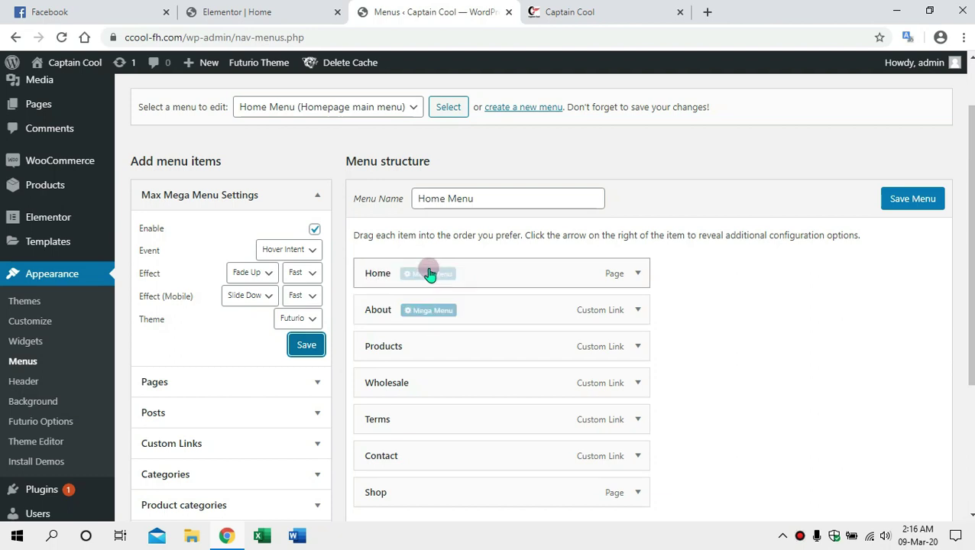
pyautogui.moveTo(419, 464)
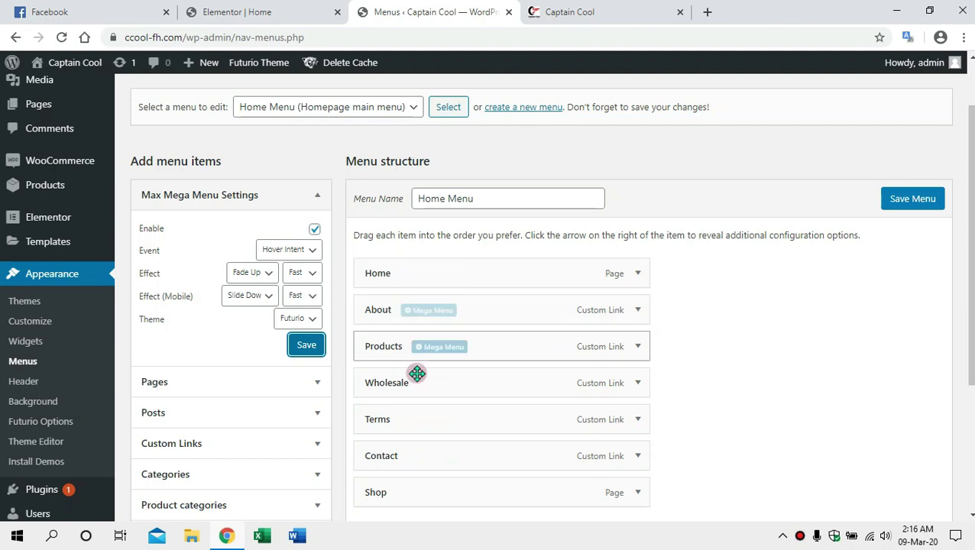
pyautogui.scroll(-2, 418, 367)
pyautogui.scroll(1, 432, 336)
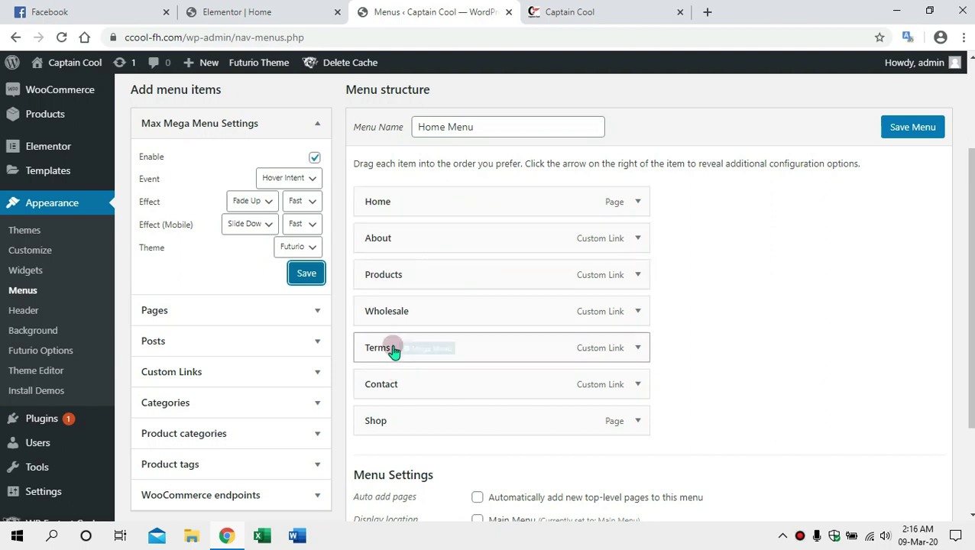
pyautogui.click(307, 276)
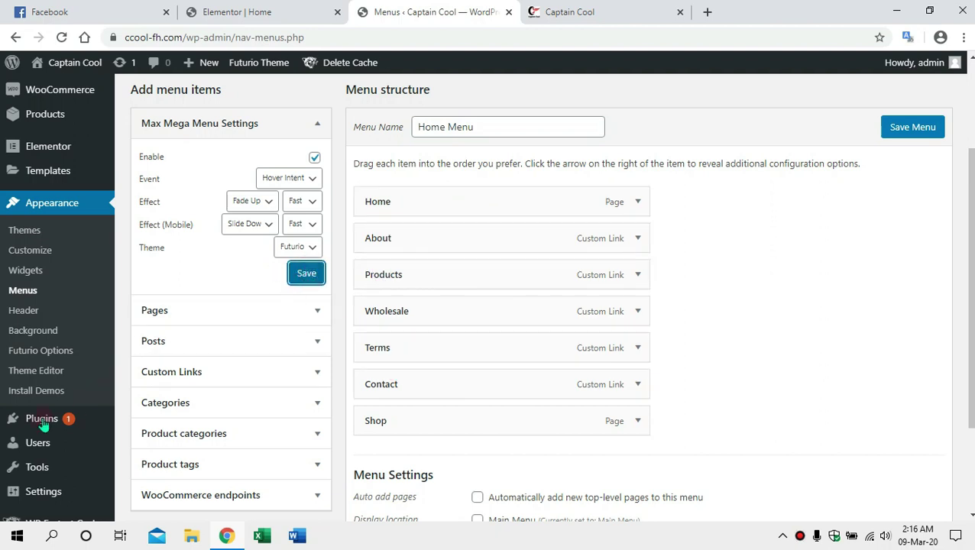
# - Open the Max Mega Menu plugin settings and check which menu theme is selected for editing
pyautogui.scroll(-2, 54, 467)
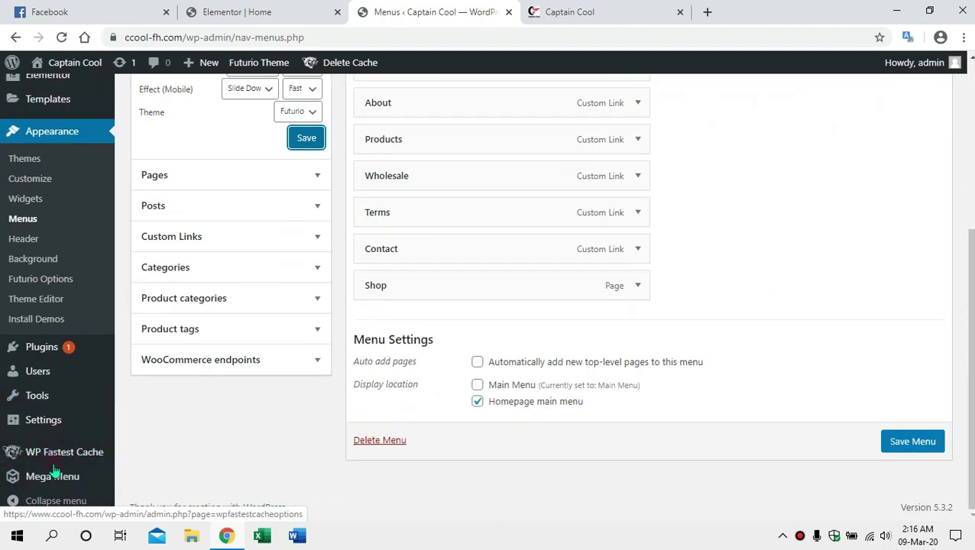
pyautogui.click(52, 475)
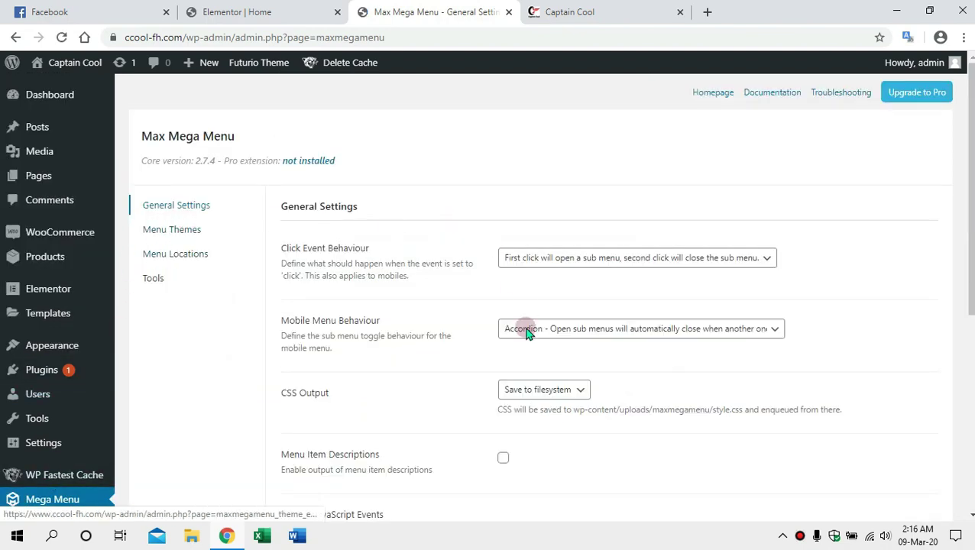
pyautogui.click(160, 234)
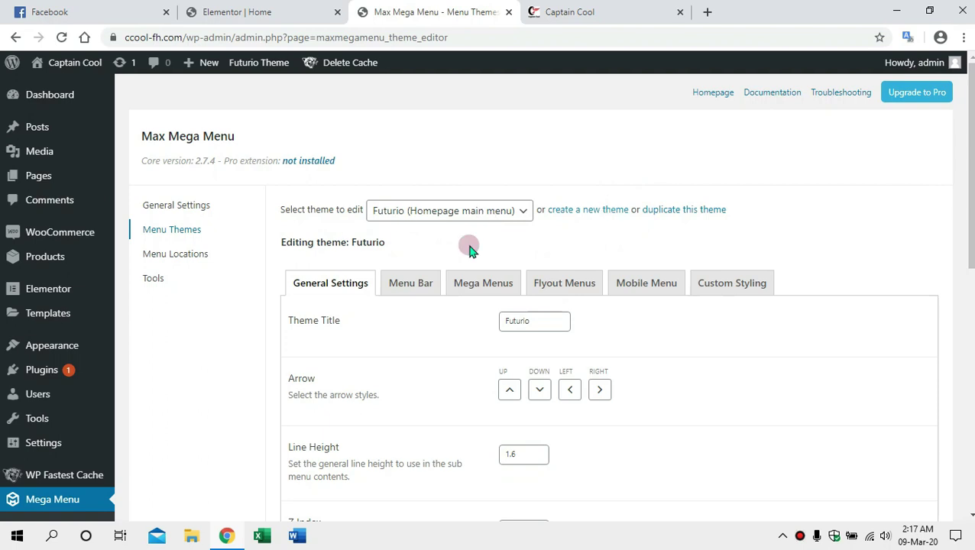
pyautogui.click(402, 220)
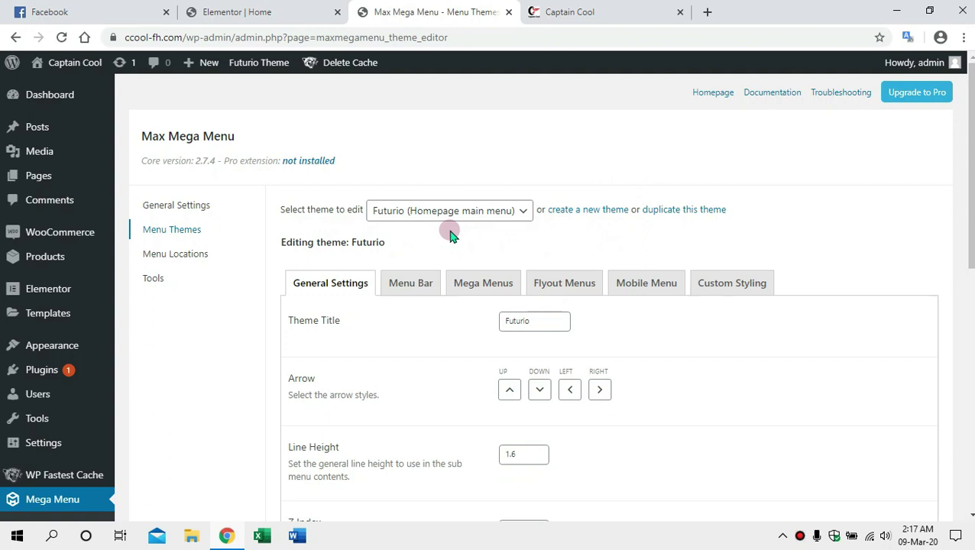
# - Examine the display options of the Main Menu and Homepage main menu locations in Max Mega Menu
pyautogui.click(170, 262)
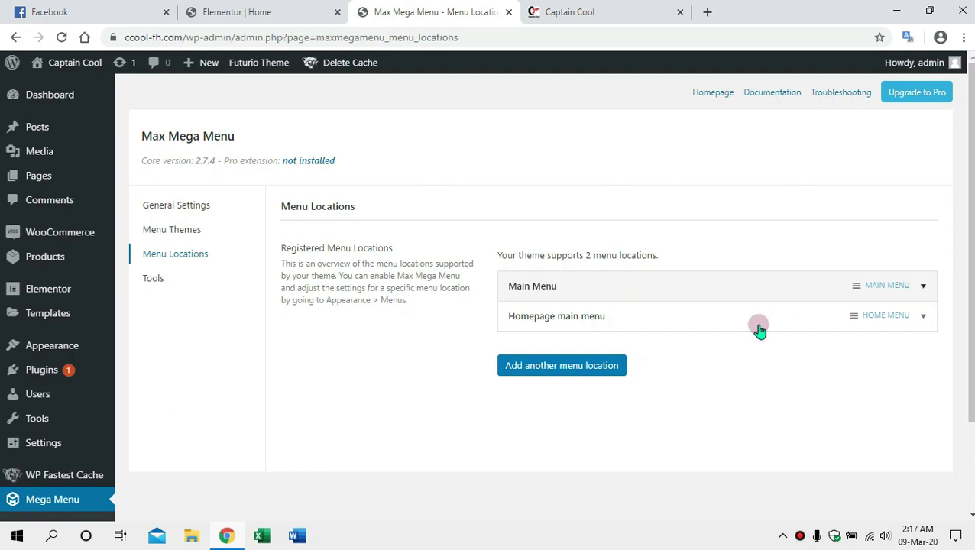
pyautogui.scroll(-2, 675, 336)
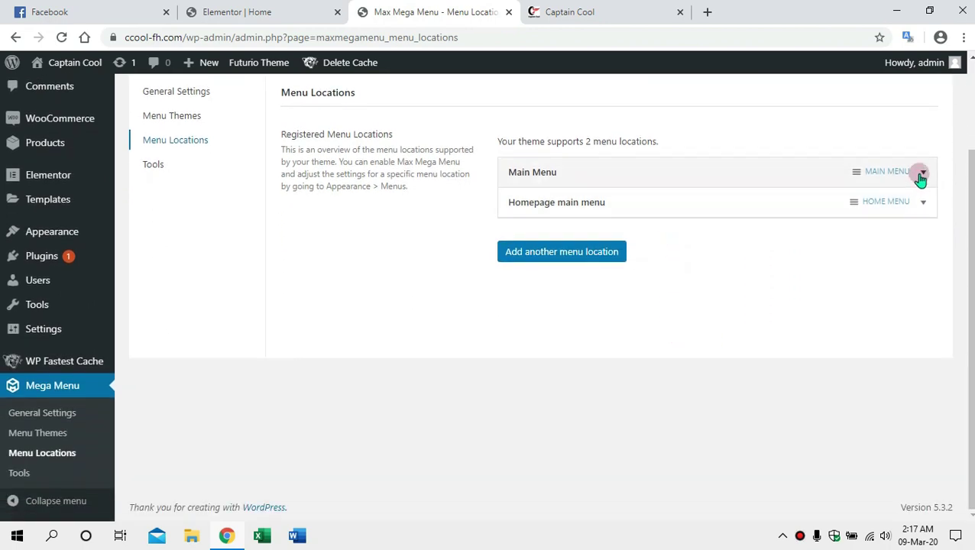
pyautogui.click(921, 175)
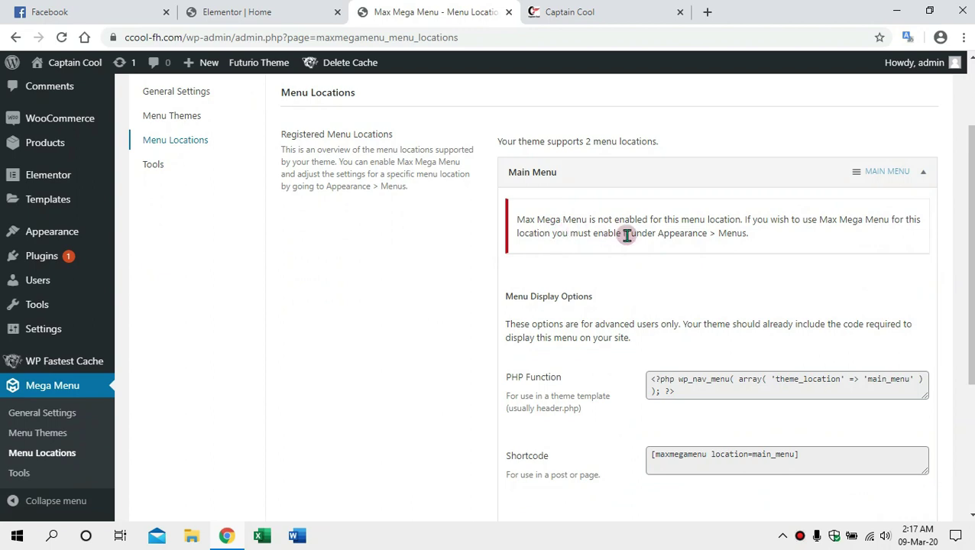
pyautogui.click(874, 173)
pyautogui.click(918, 172)
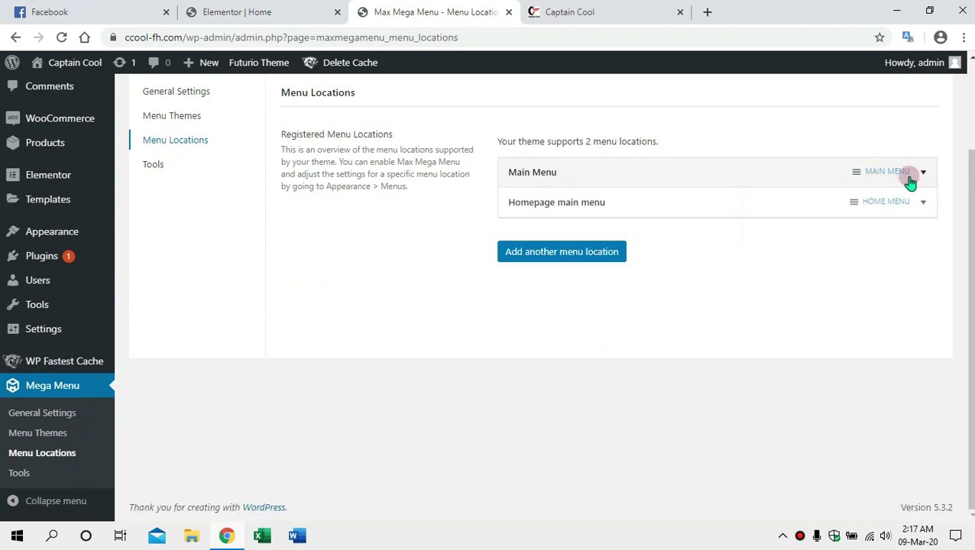
pyautogui.click(891, 205)
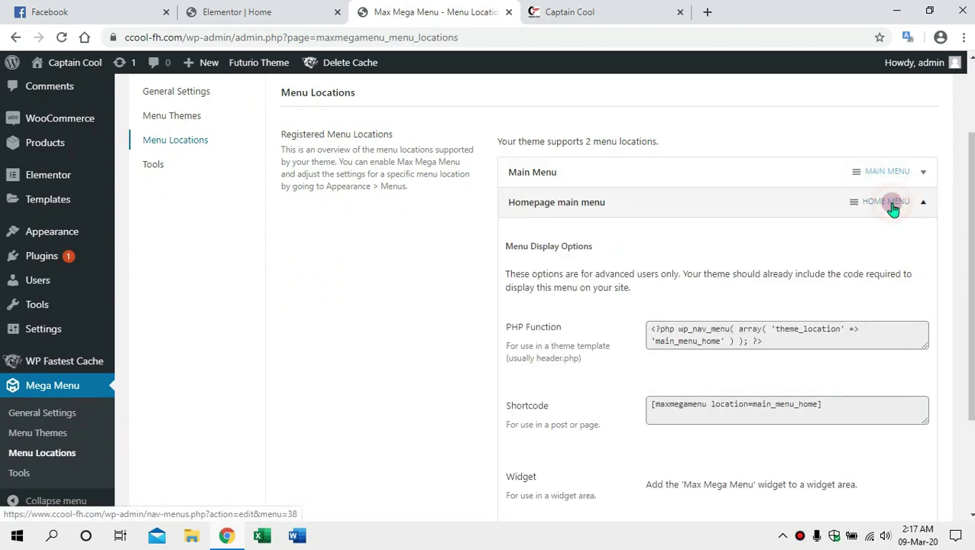
pyautogui.scroll(-2, 459, 292)
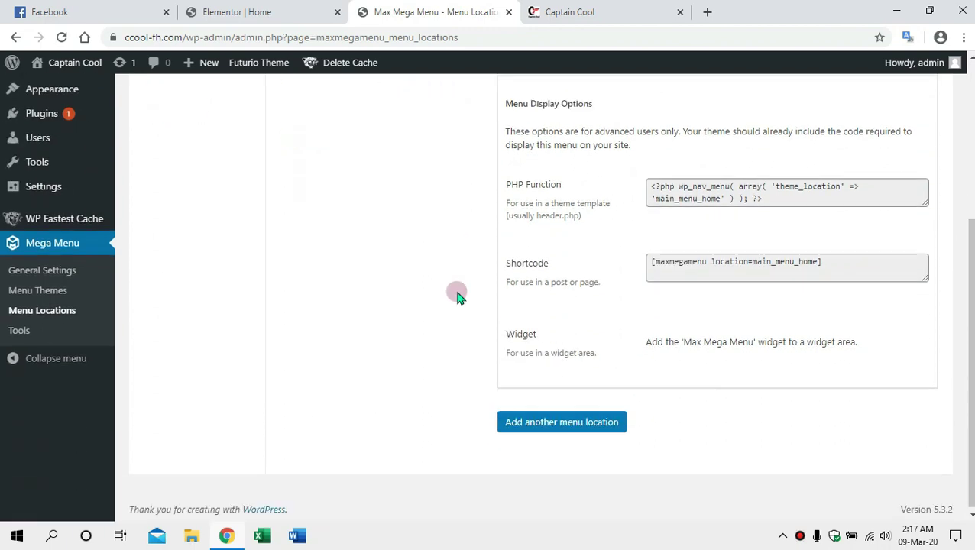
pyautogui.scroll(3, 457, 293)
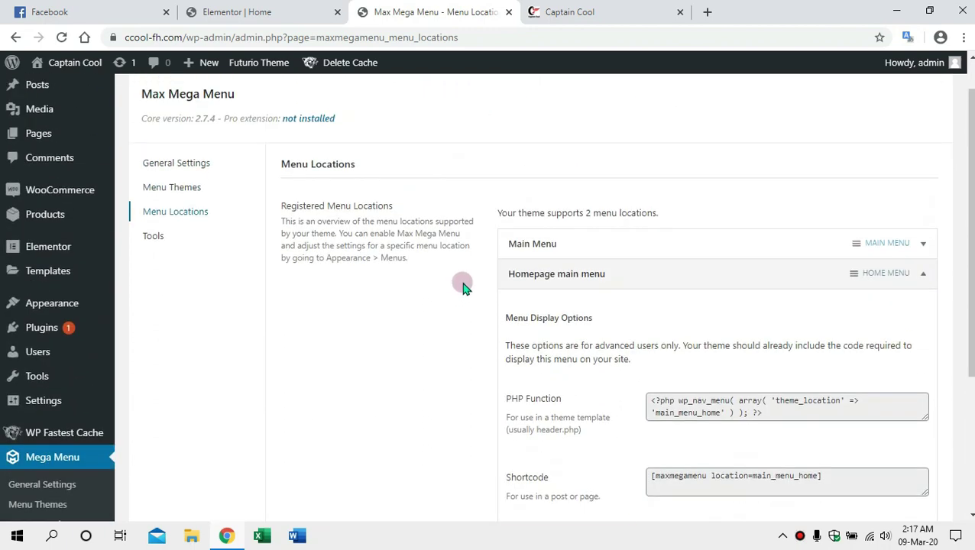
# - Look through the Max Mega Menu tools for clearing the cache and for exporting and importing themes
pyautogui.click(176, 243)
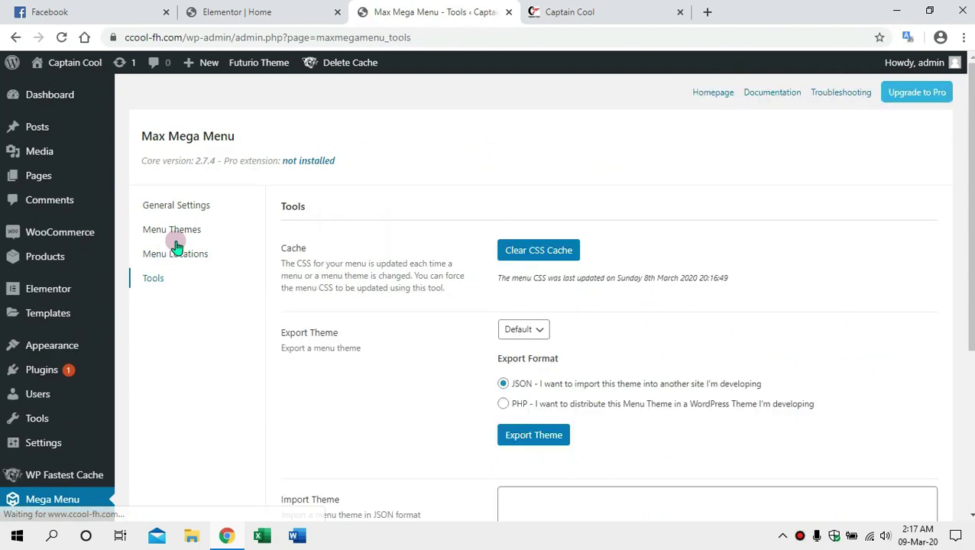
pyautogui.scroll(-2, 453, 266)
pyautogui.scroll(-4, 451, 274)
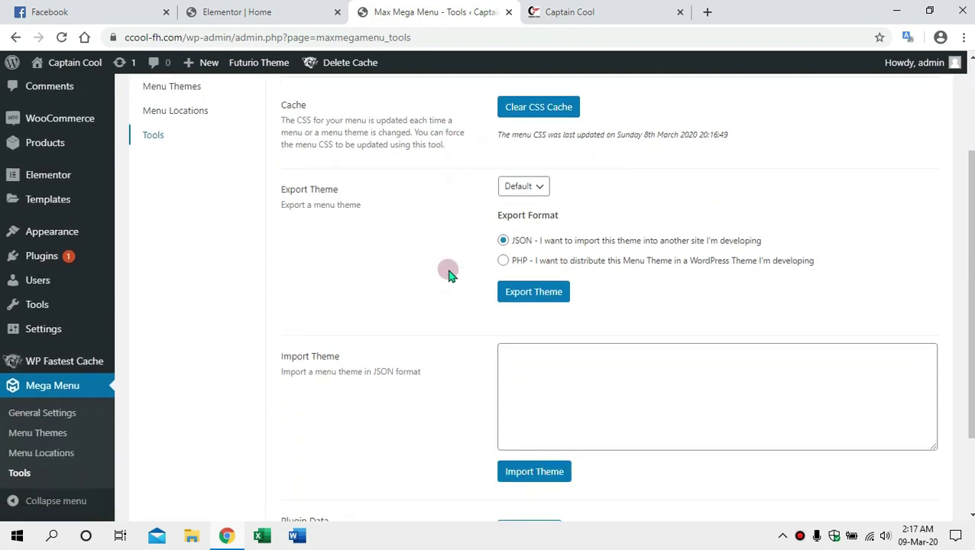
pyautogui.scroll(5, 454, 270)
pyautogui.scroll(1, 454, 271)
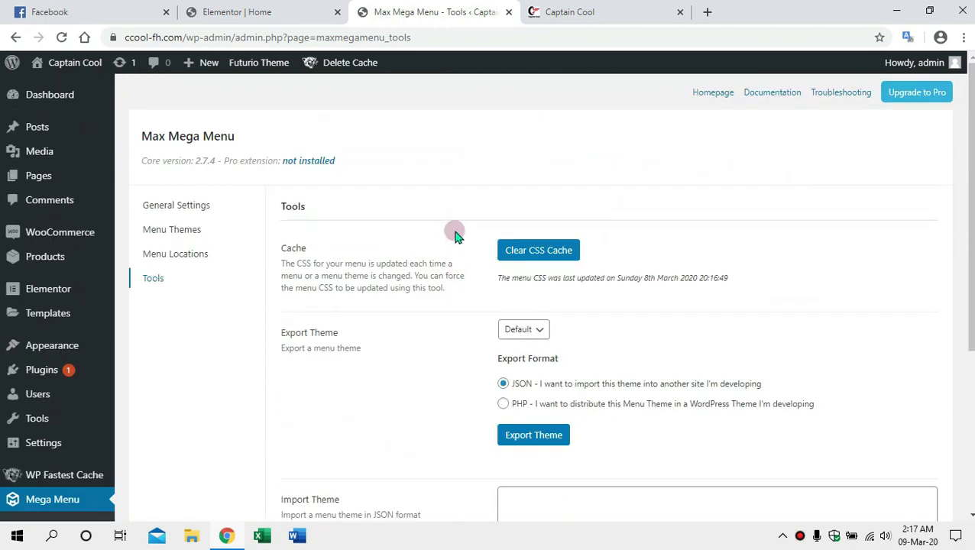
# - Return to the menu themes and review the general settings of the Futurio theme
pyautogui.click(167, 234)
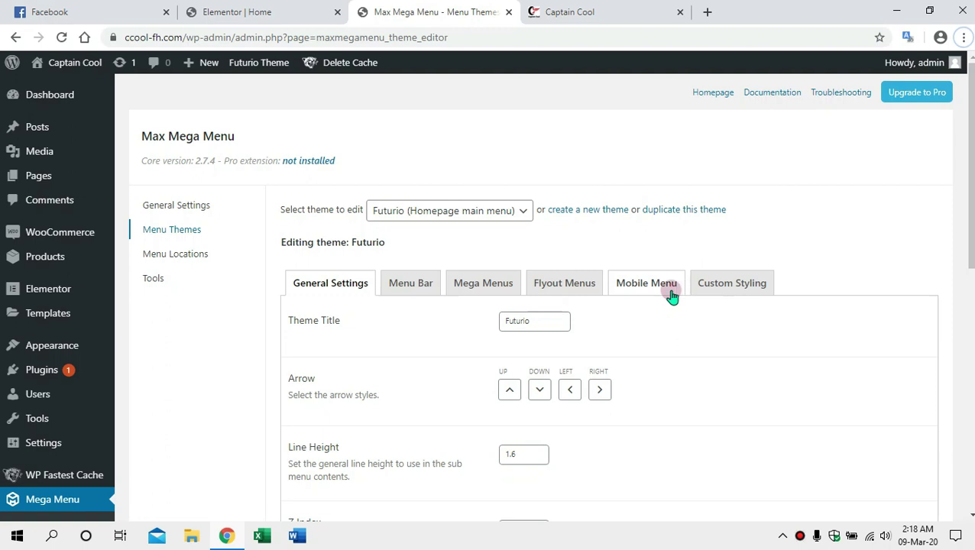
pyautogui.scroll(-1, 618, 315)
pyautogui.scroll(-3, 618, 315)
pyautogui.scroll(-3, 618, 315)
pyautogui.scroll(2, 617, 319)
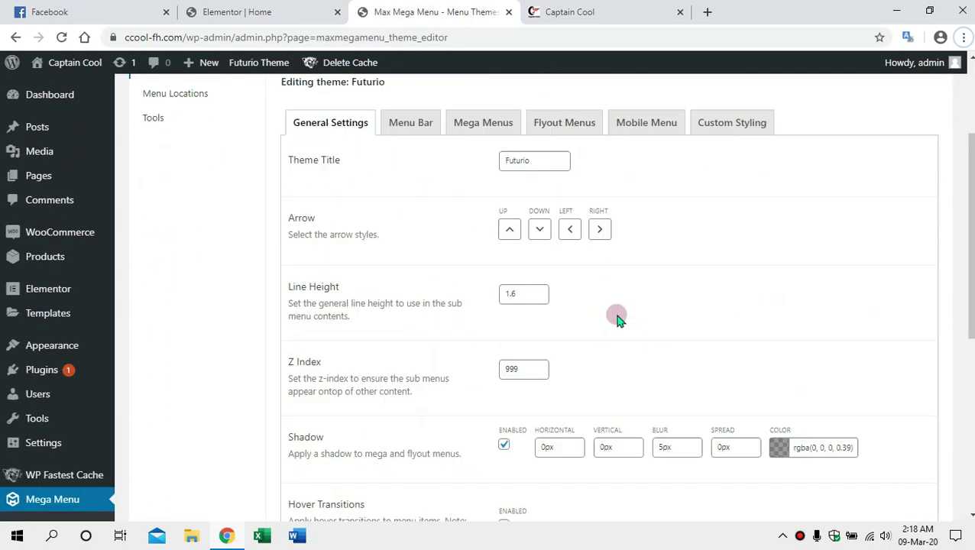
pyautogui.scroll(4, 618, 320)
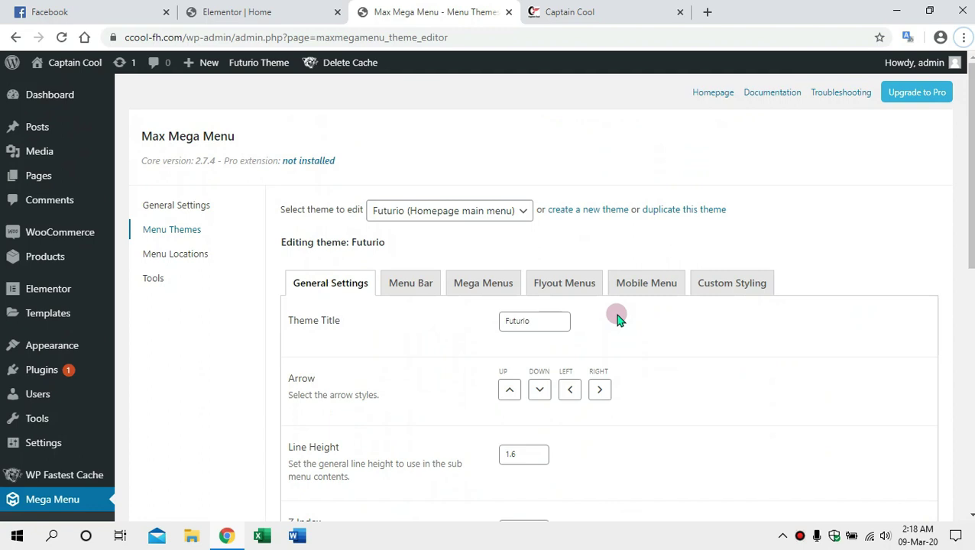
# - Review the Futurio theme's mega menu and flyout menu styling settings
pyautogui.click(490, 285)
pyautogui.scroll(-3, 474, 298)
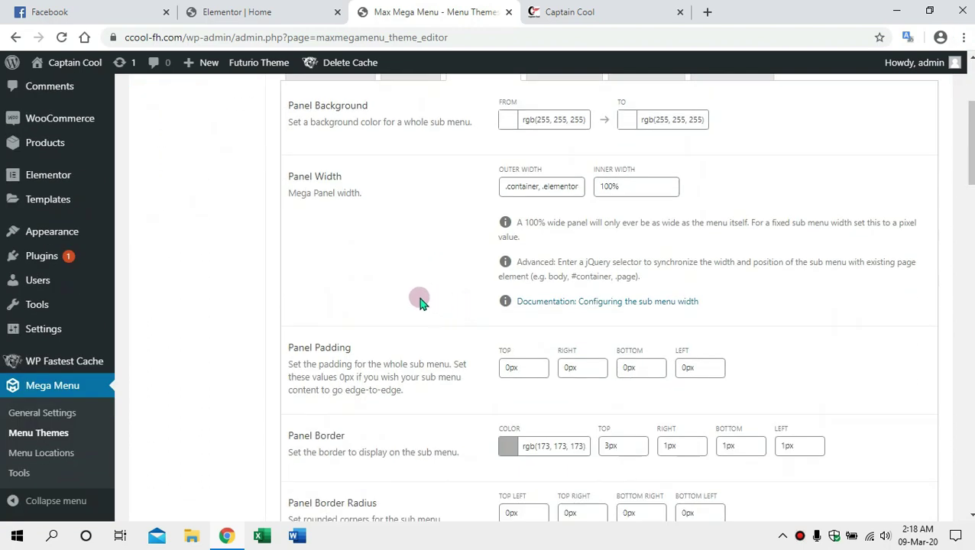
pyautogui.scroll(-8, 420, 301)
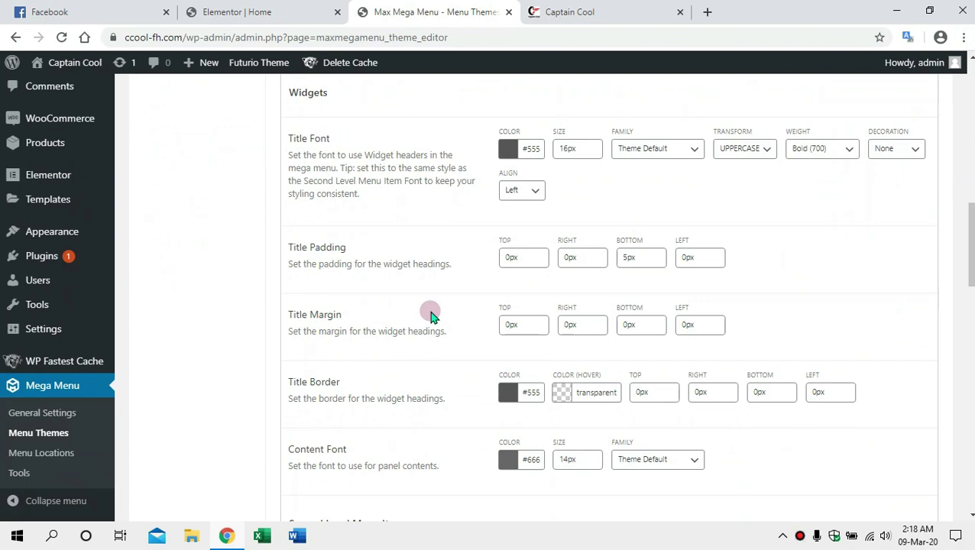
pyautogui.scroll(10, 433, 305)
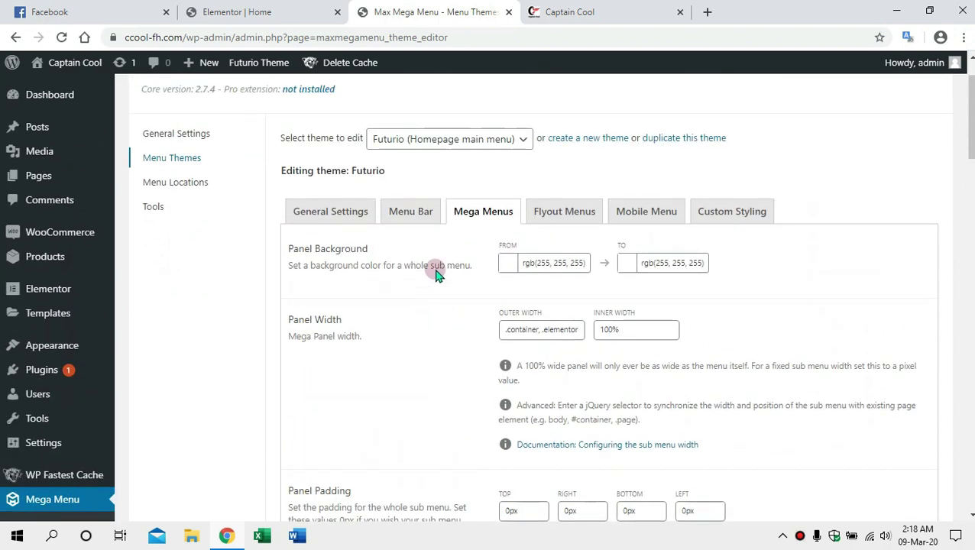
pyautogui.click(563, 217)
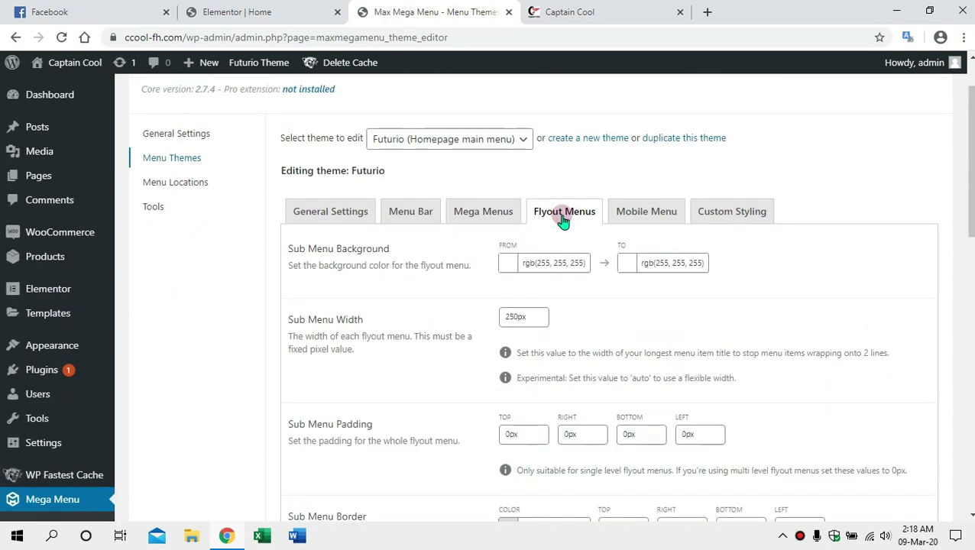
pyautogui.scroll(-4, 566, 252)
pyautogui.scroll(5, 570, 271)
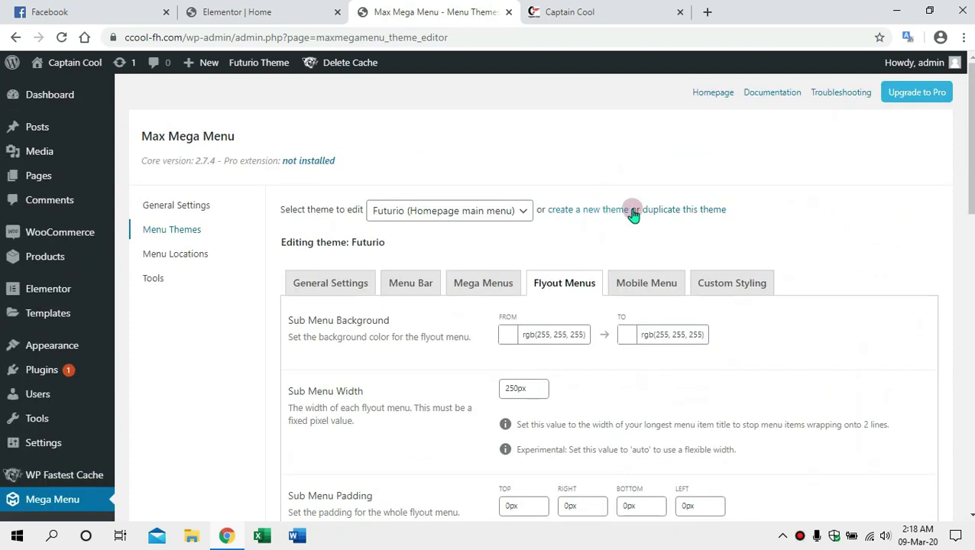
# - Clear the closed text and open text of the menu toggle block in the Futurio theme's mobile toggle bar
pyautogui.click(644, 283)
pyautogui.scroll(-4, 646, 289)
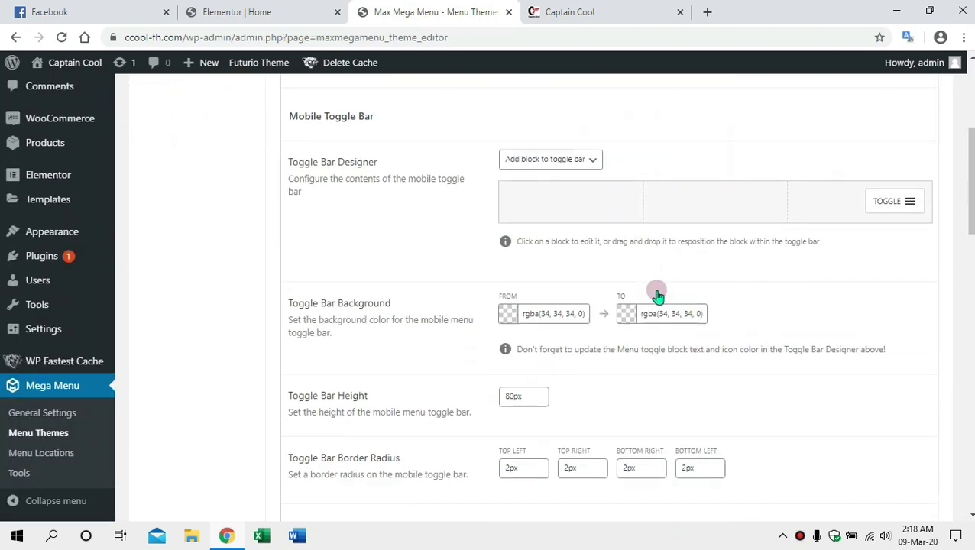
pyautogui.click(912, 203)
pyautogui.click(849, 258)
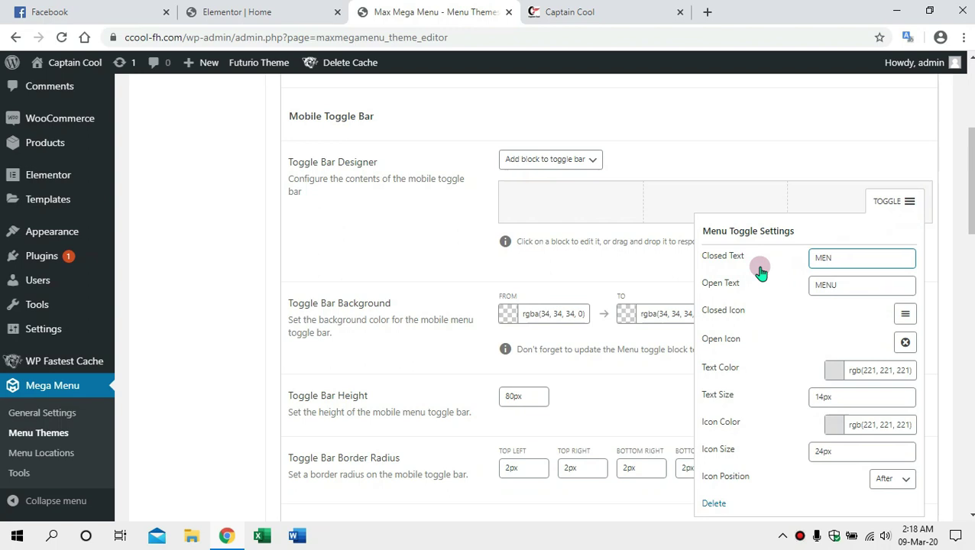
pyautogui.click(862, 284)
pyautogui.press('BackSpace')
pyautogui.press('BackSpace')
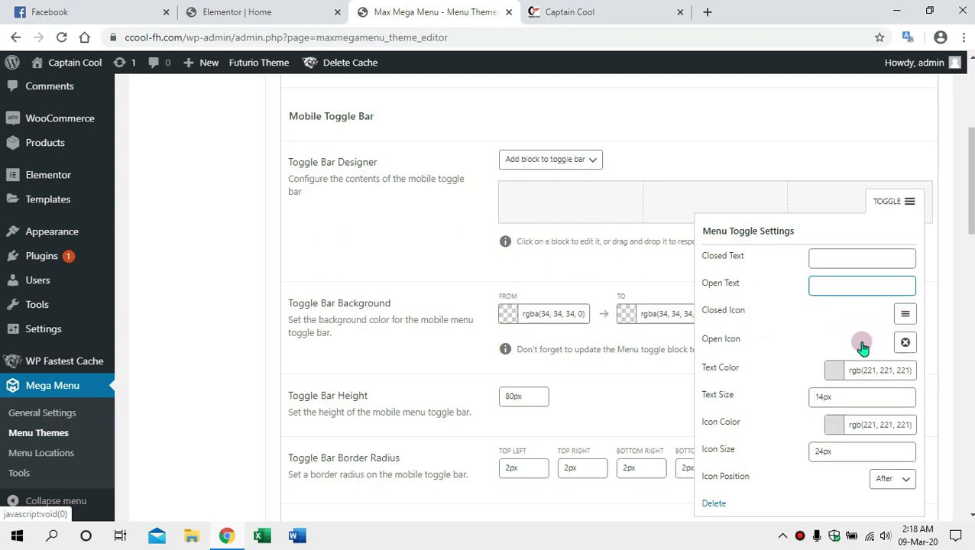
# - Close the menu toggle block's settings and save the changes to the Futurio menu theme
pyautogui.scroll(-4, 879, 329)
pyautogui.scroll(1, 726, 328)
pyautogui.scroll(4, 801, 351)
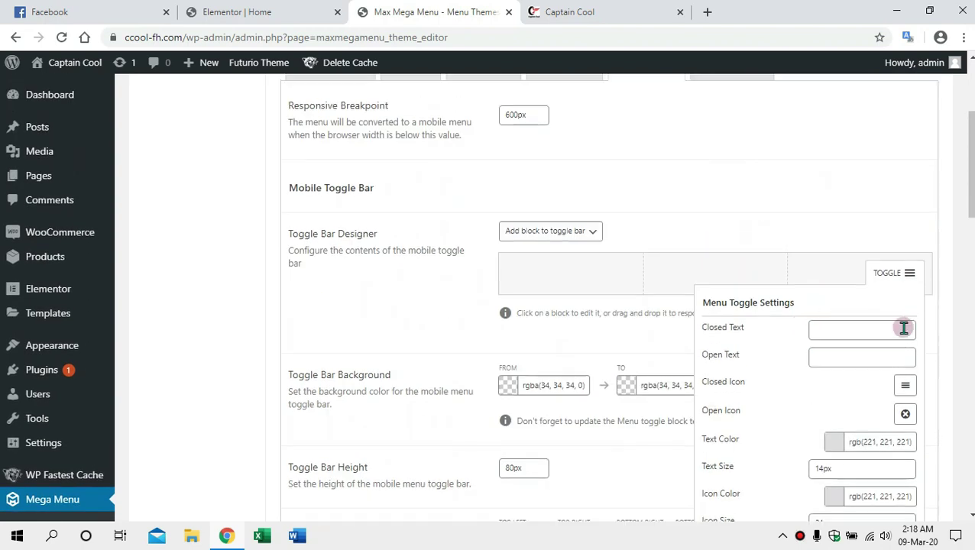
pyautogui.click(910, 275)
pyautogui.click(910, 275)
pyautogui.click(909, 275)
pyautogui.scroll(-15, 466, 340)
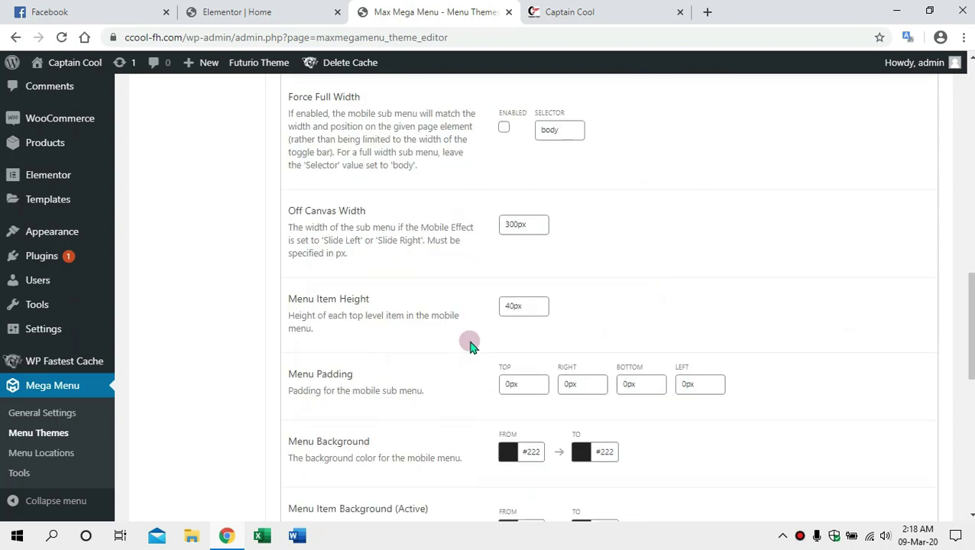
pyautogui.scroll(-3, 466, 352)
pyautogui.click(312, 327)
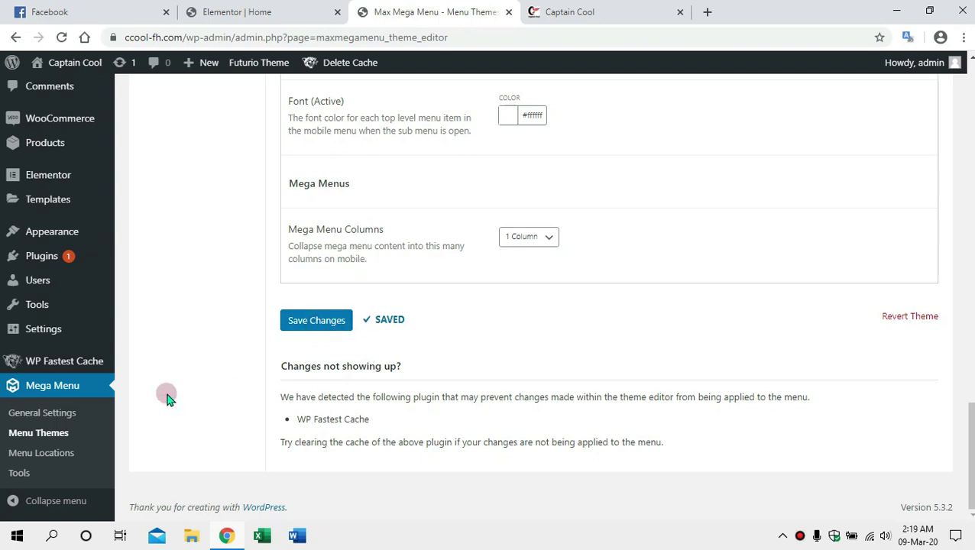
# - Open the mega menu settings of the Home Menu's Shop item and set the sub menu display mode to Mega Menu - Grid Layout
pyautogui.moveTo(46, 258)
pyautogui.moveTo(46, 240)
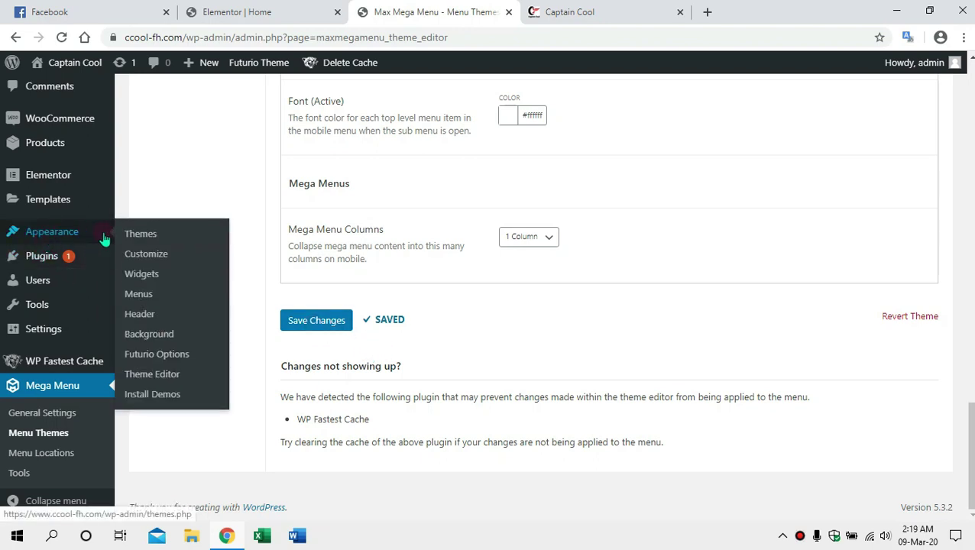
pyautogui.click(139, 296)
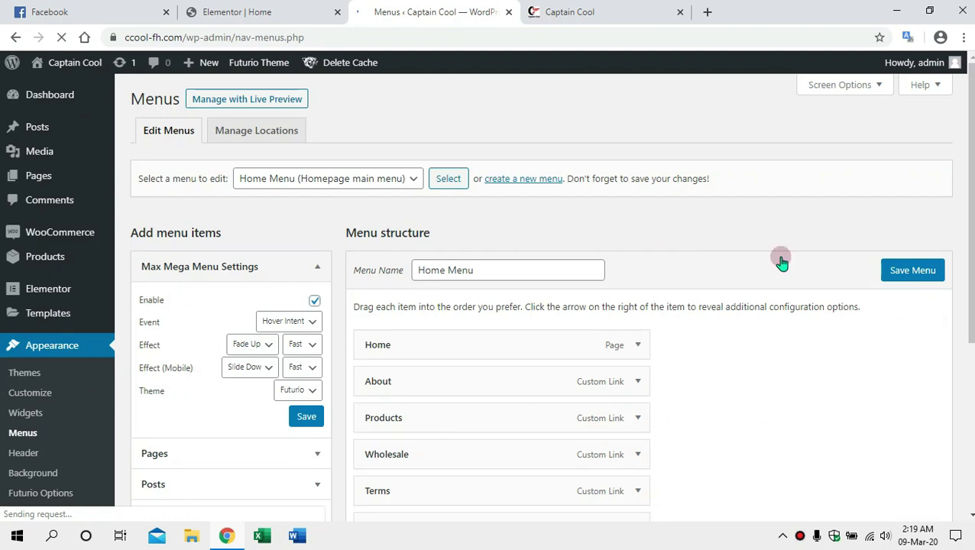
pyautogui.scroll(-4, 519, 356)
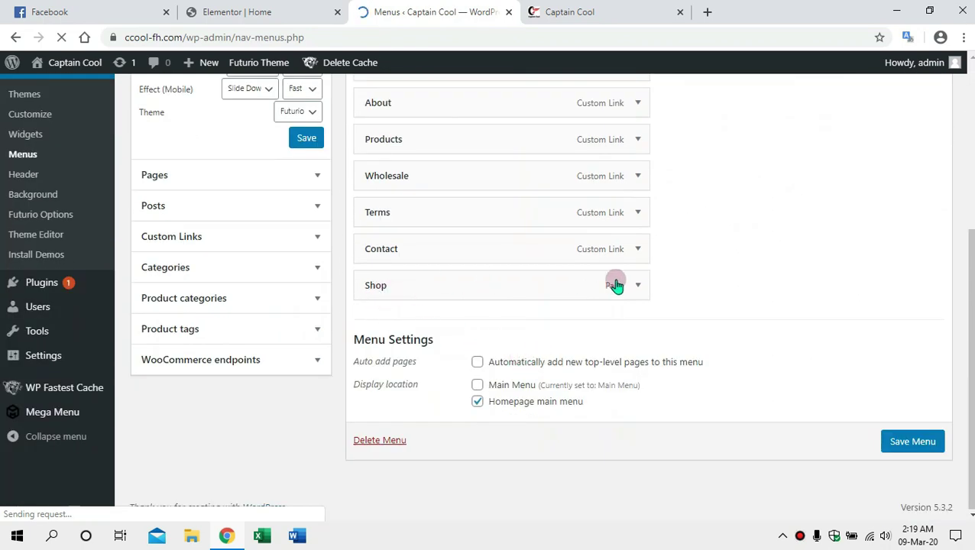
pyautogui.moveTo(442, 286)
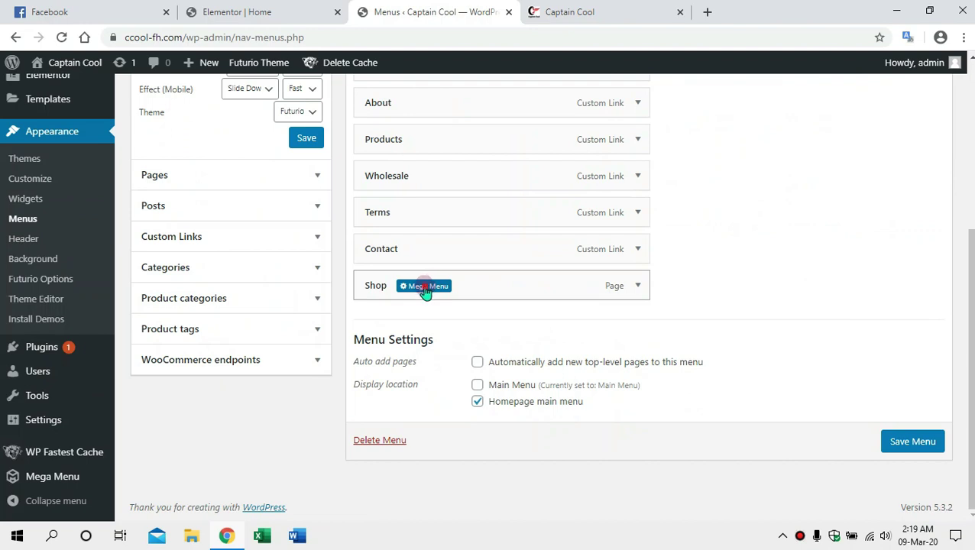
pyautogui.click(426, 291)
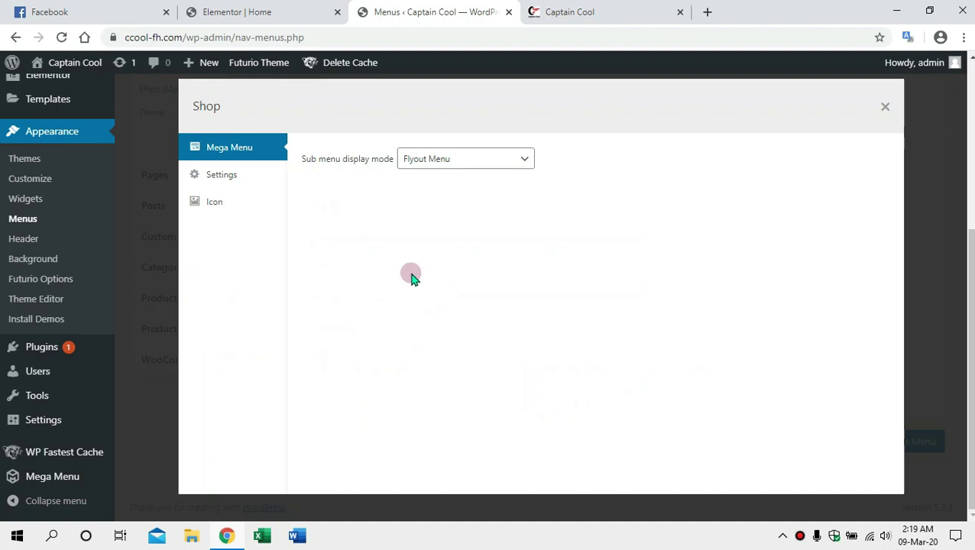
pyautogui.click(478, 160)
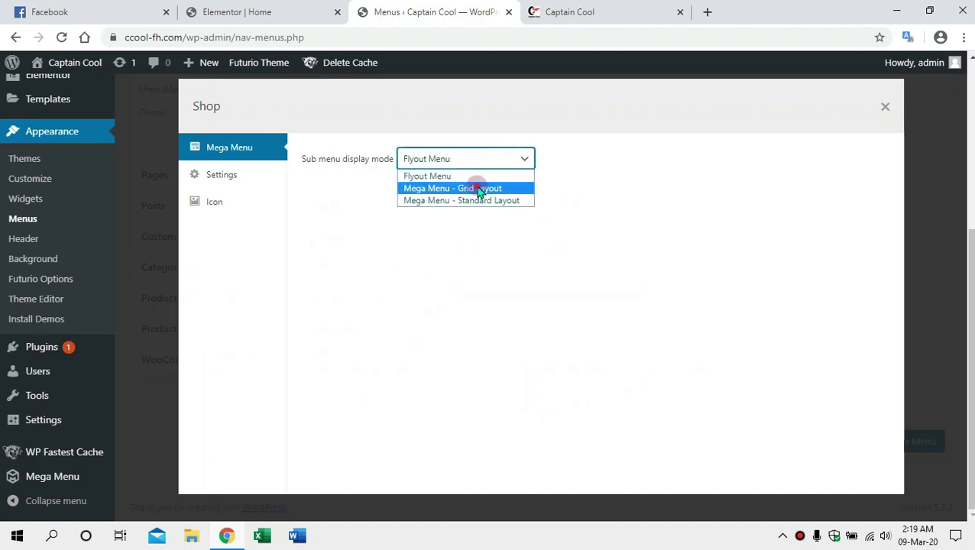
pyautogui.click(479, 189)
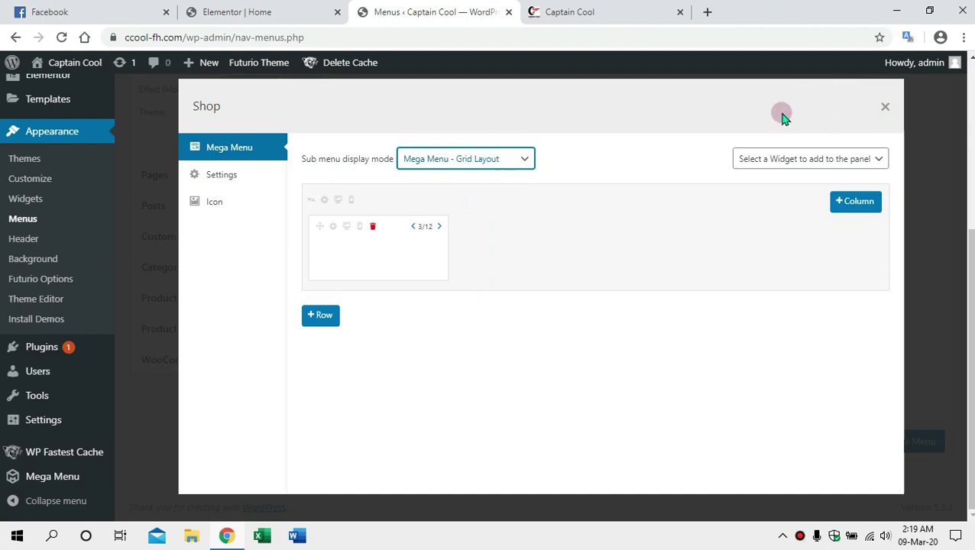
# - Try Mega Menu - Standard Layout as the Shop sub menu's display mode and switch back to Mega Menu - Grid Layout
pyautogui.click(505, 165)
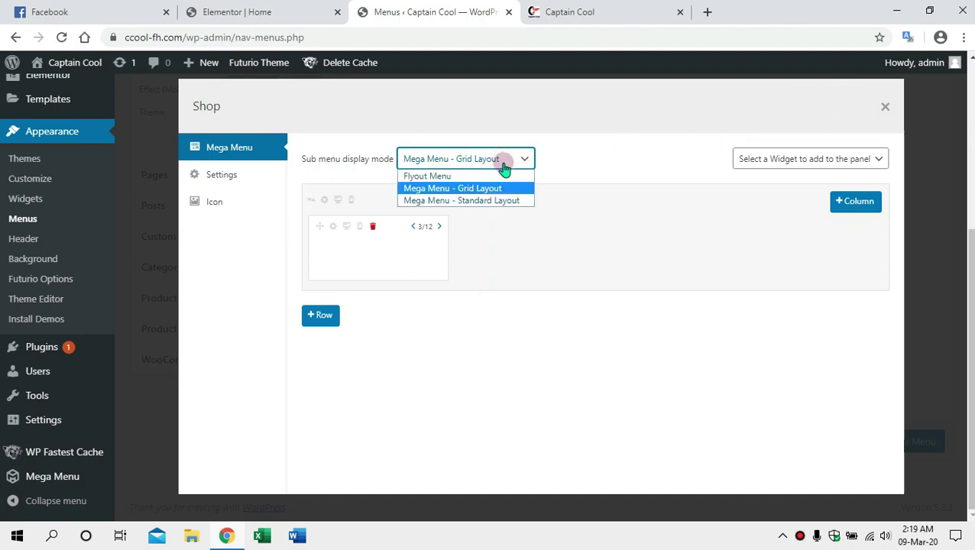
pyautogui.click(489, 200)
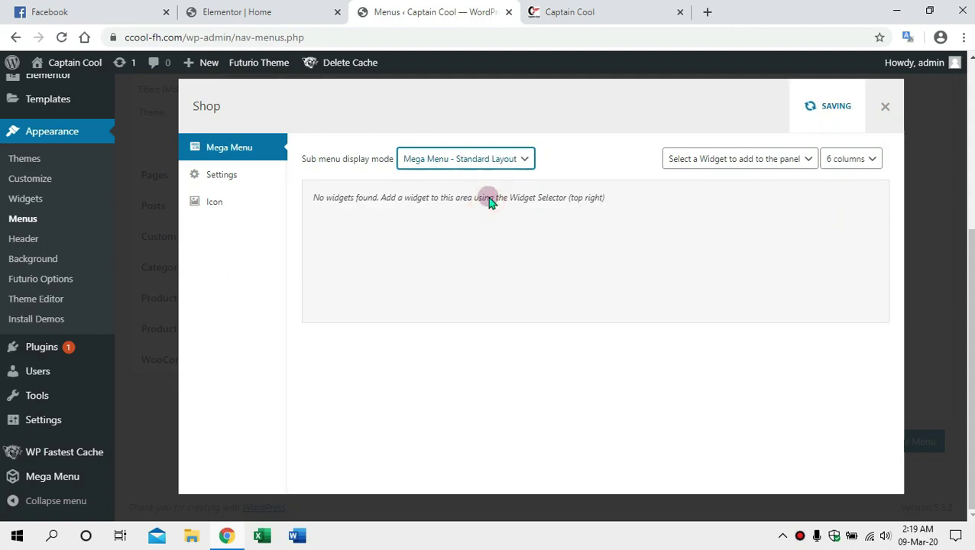
pyautogui.click(483, 163)
pyautogui.click(480, 190)
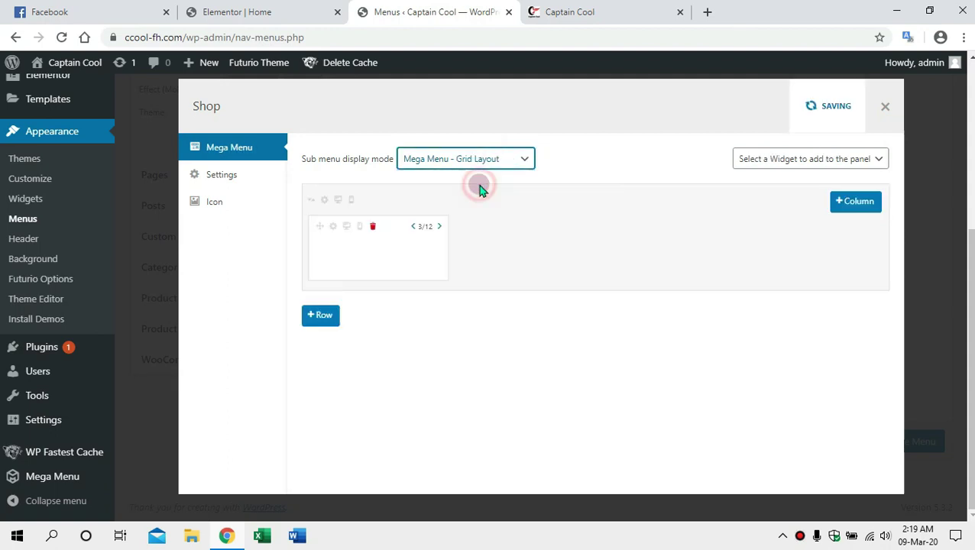
pyautogui.click(474, 162)
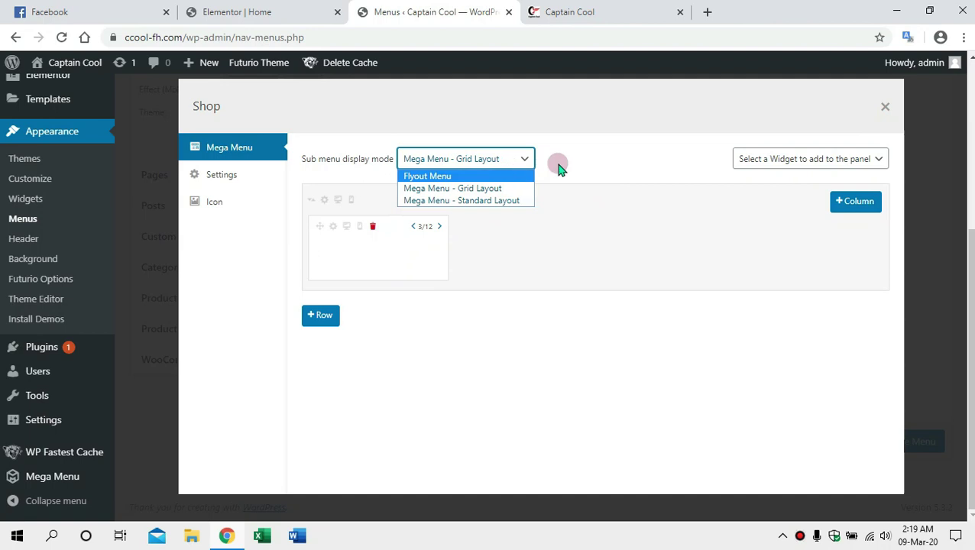
pyautogui.click(605, 160)
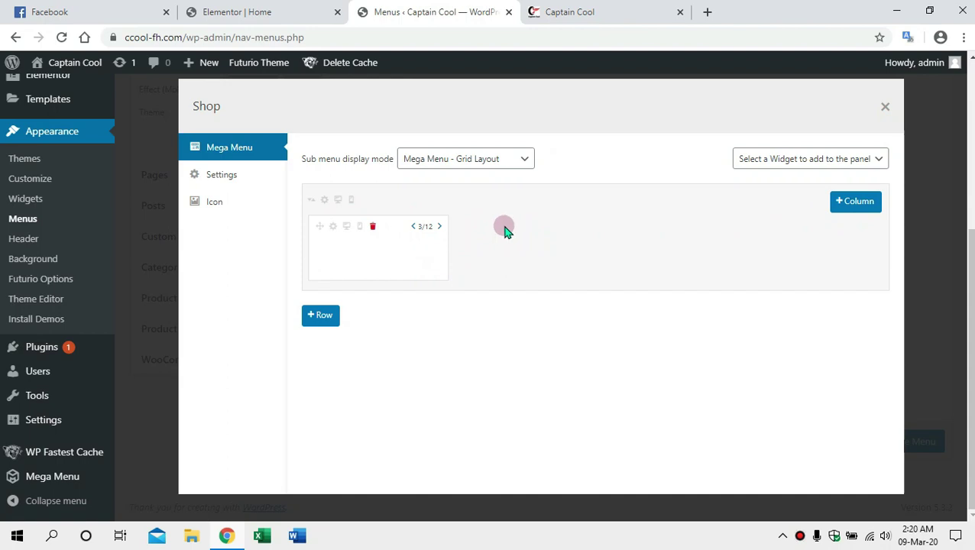
# - Widen the first column of the Shop grid to 4/12 and add two more columns, each 4/12 wide
pyautogui.click(440, 228)
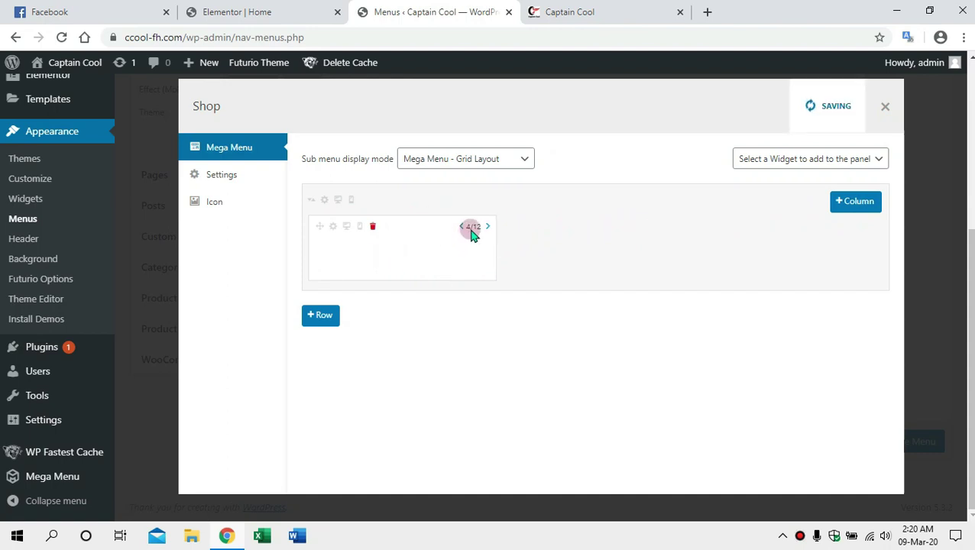
pyautogui.click(855, 203)
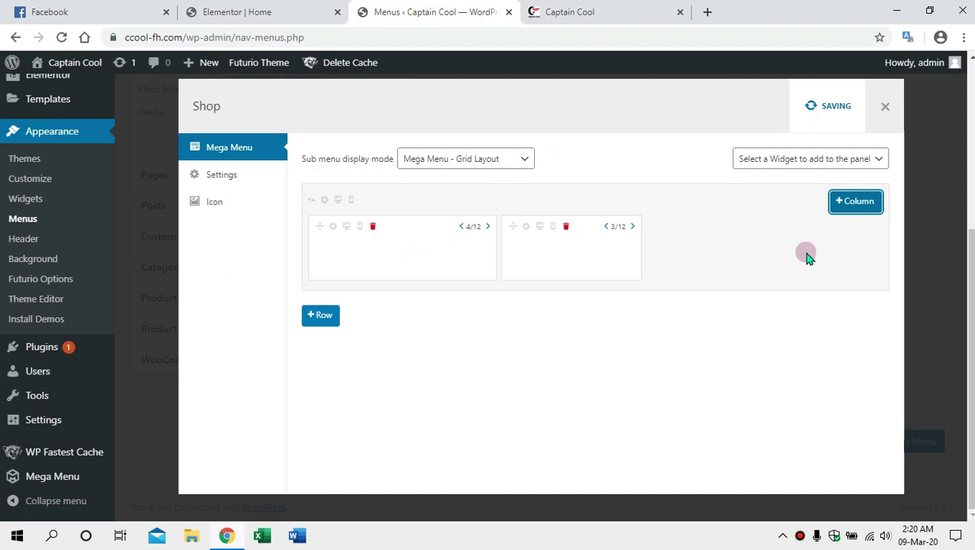
pyautogui.click(632, 226)
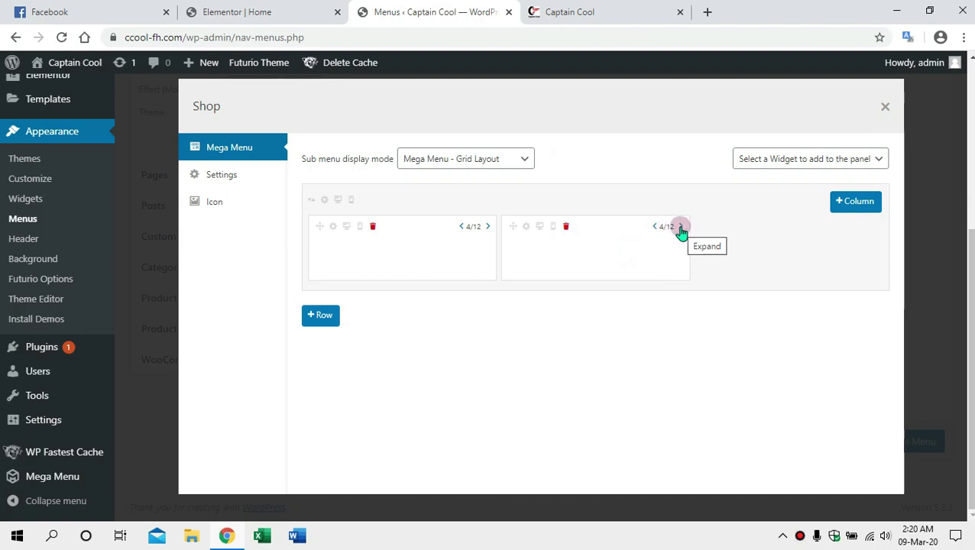
pyautogui.click(857, 203)
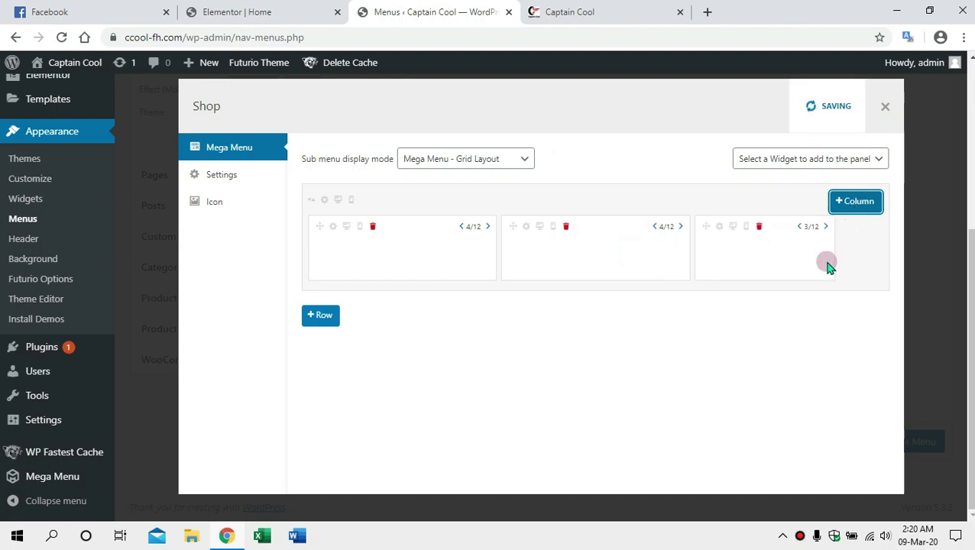
pyautogui.click(826, 227)
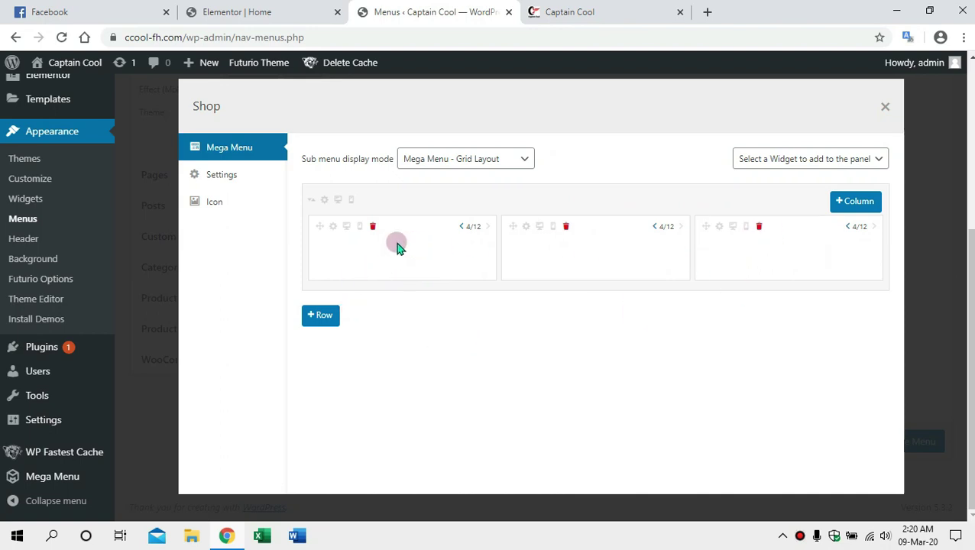
# - Add a Product Categories widget to the first column of the Shop grid and open the widget's settings
pyautogui.click(794, 159)
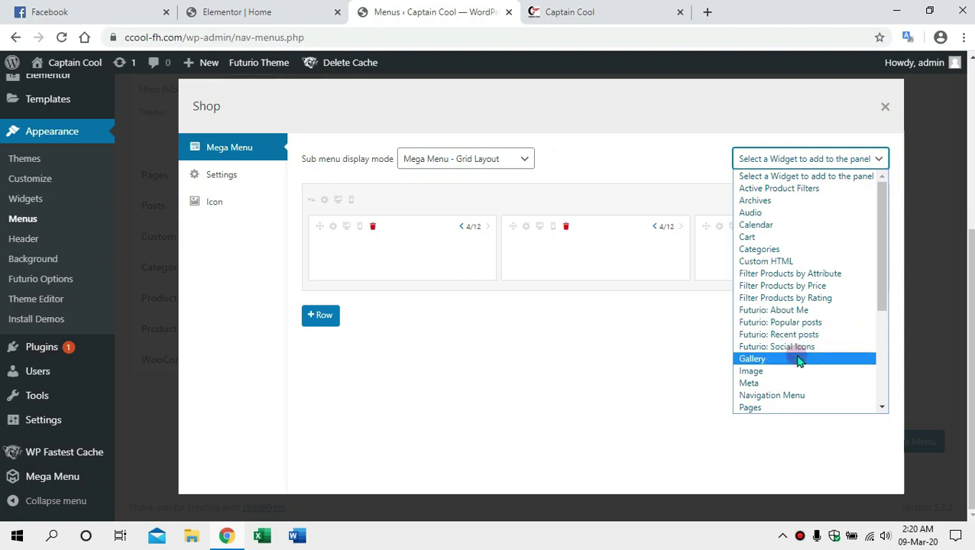
pyautogui.scroll(-4, 796, 363)
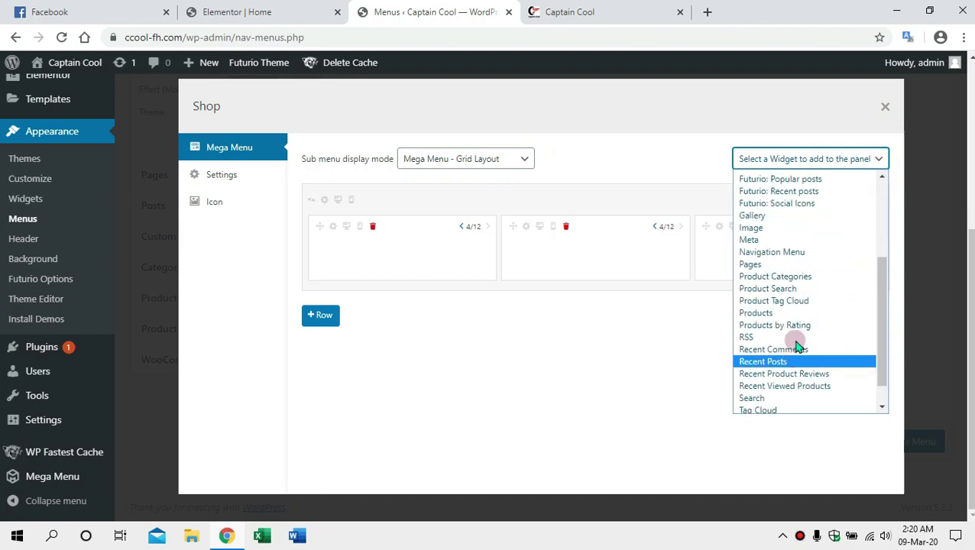
pyautogui.click(815, 277)
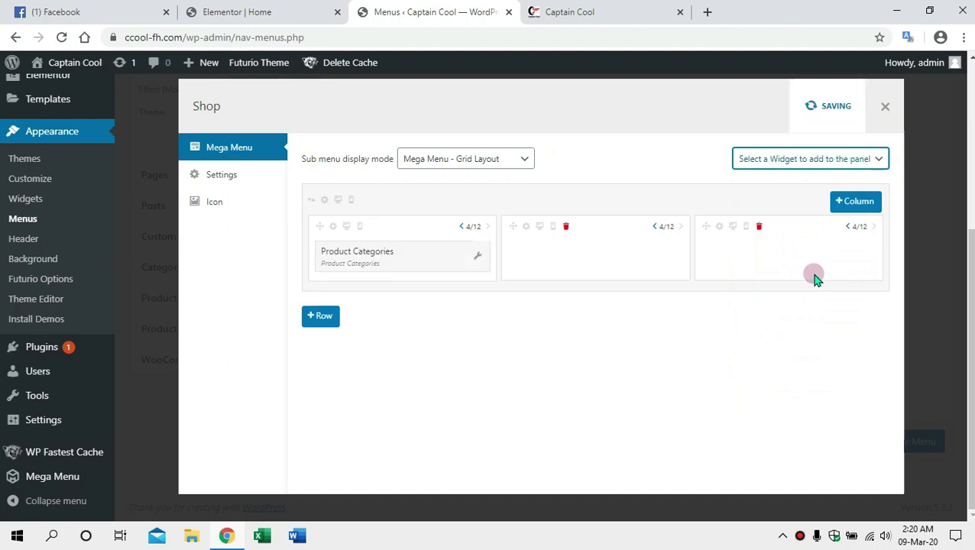
pyautogui.click(476, 260)
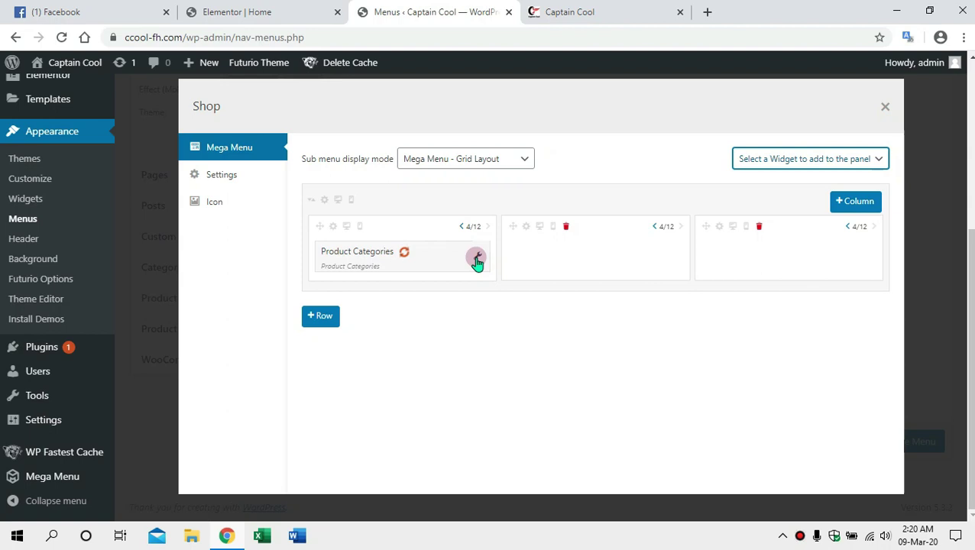
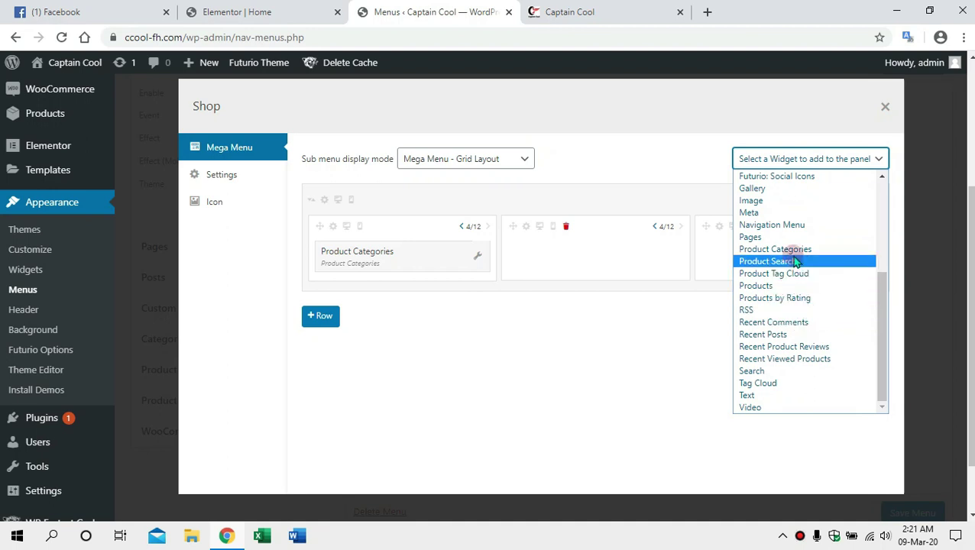
# - Add a Products widget to the Shop mega menu and move it into the second column
pyautogui.scroll(4, 795, 262)
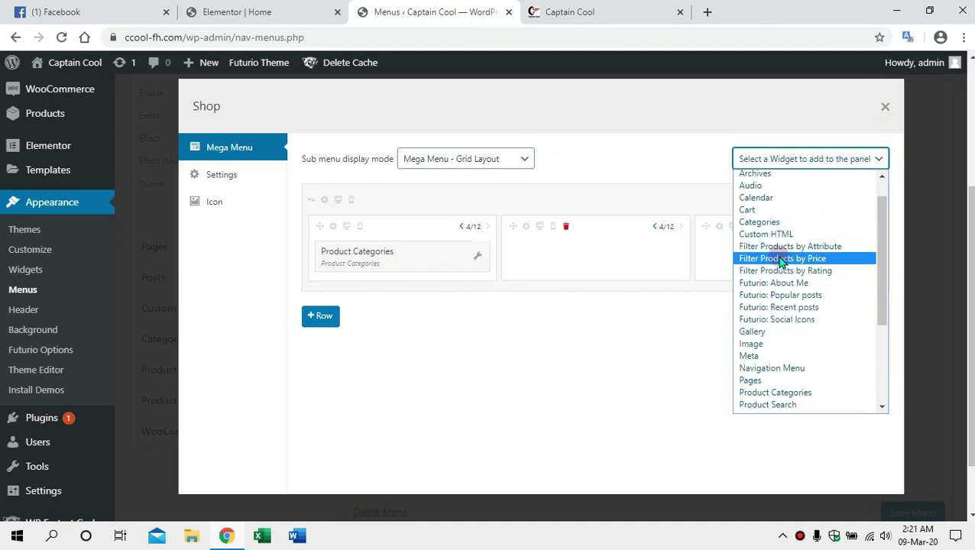
pyautogui.scroll(1, 772, 264)
pyautogui.scroll(-1, 801, 260)
pyautogui.scroll(-2, 801, 260)
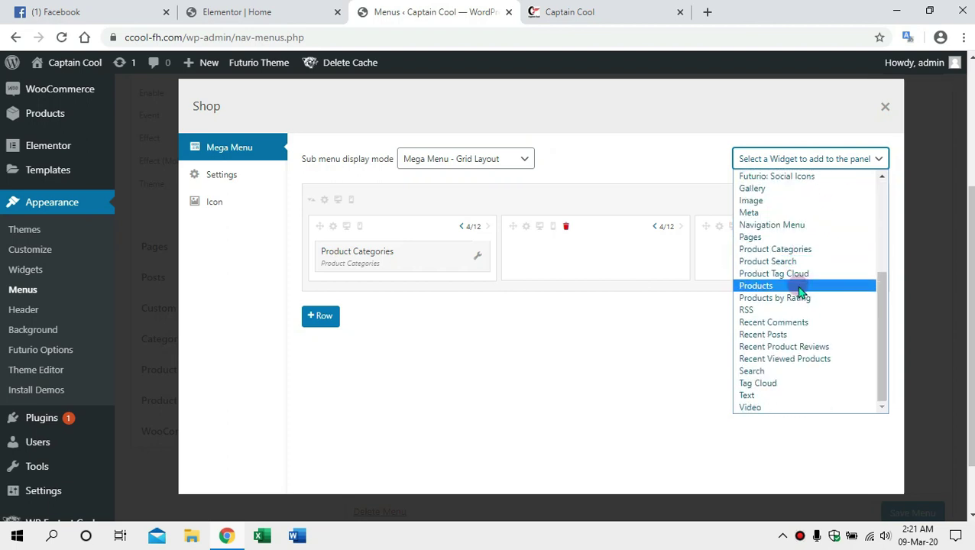
pyautogui.click(798, 286)
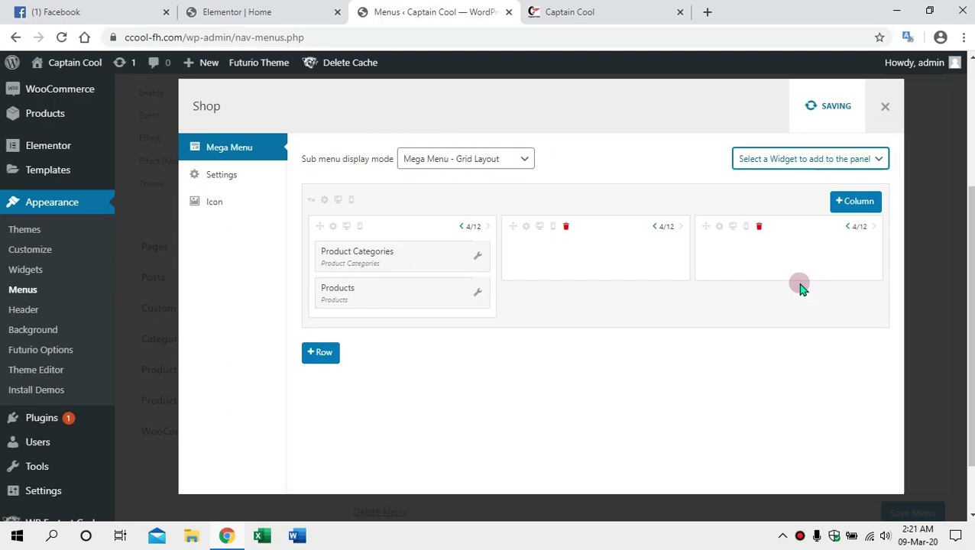
pyautogui.moveTo(383, 298); pyautogui.dragTo(613, 245)
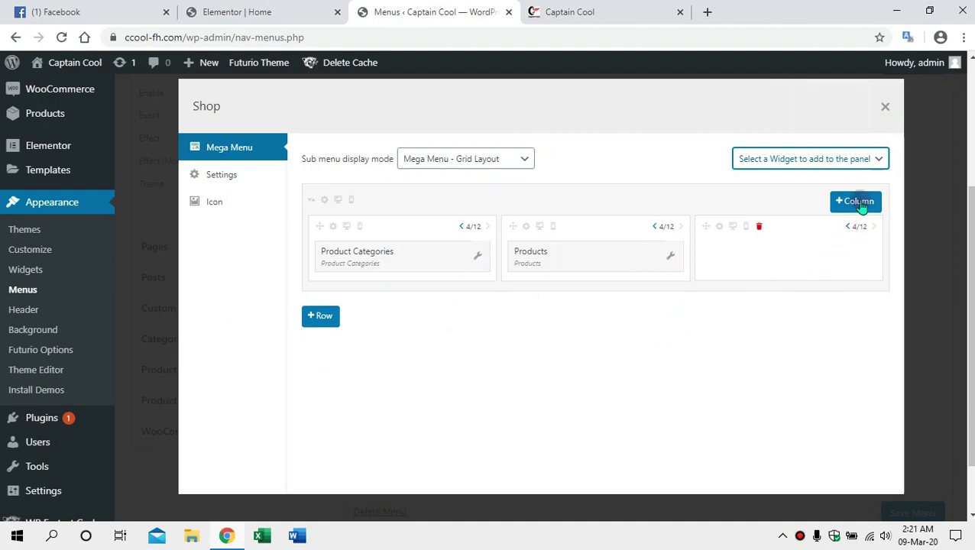
# - Add an Image widget to the Shop mega menu and move it into the third column
pyautogui.click(846, 160)
pyautogui.scroll(-3, 780, 311)
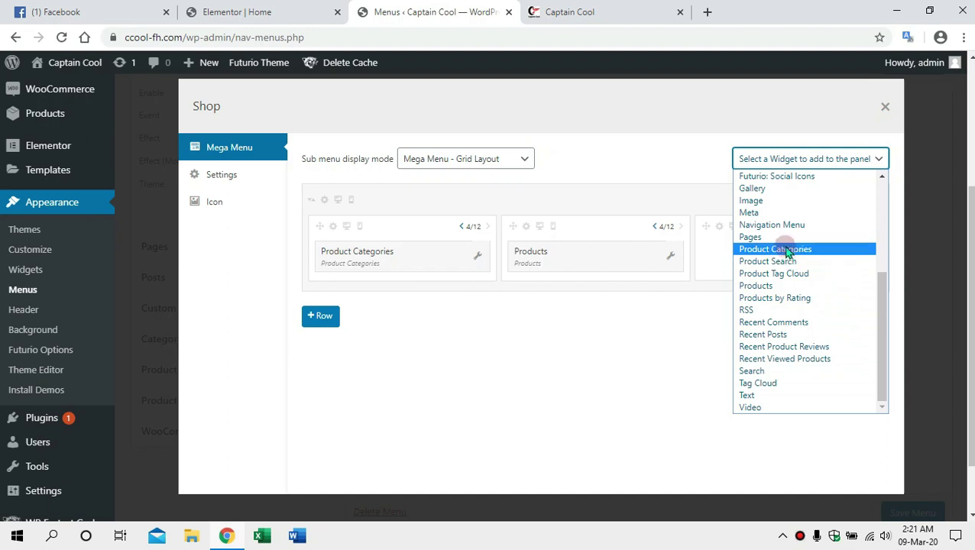
pyautogui.click(765, 201)
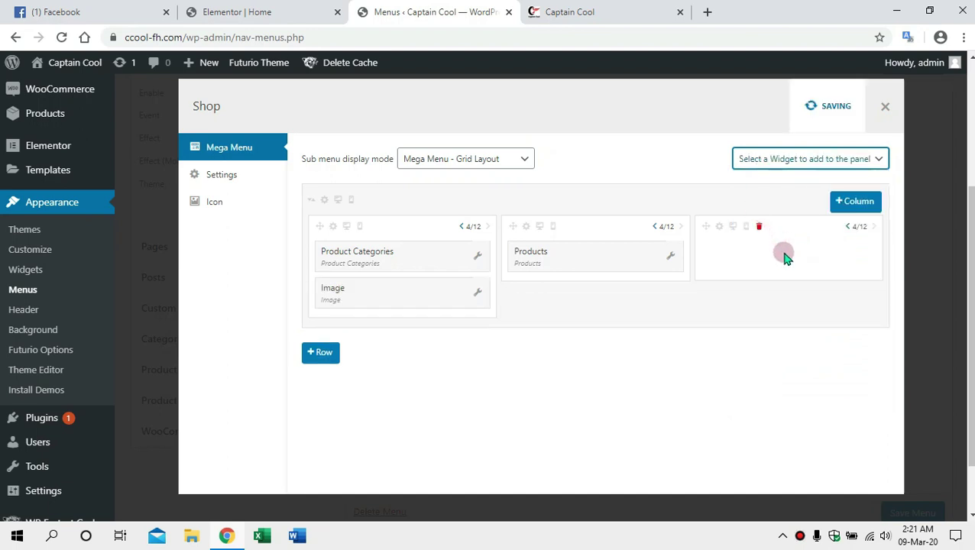
pyautogui.moveTo(411, 294); pyautogui.dragTo(798, 252)
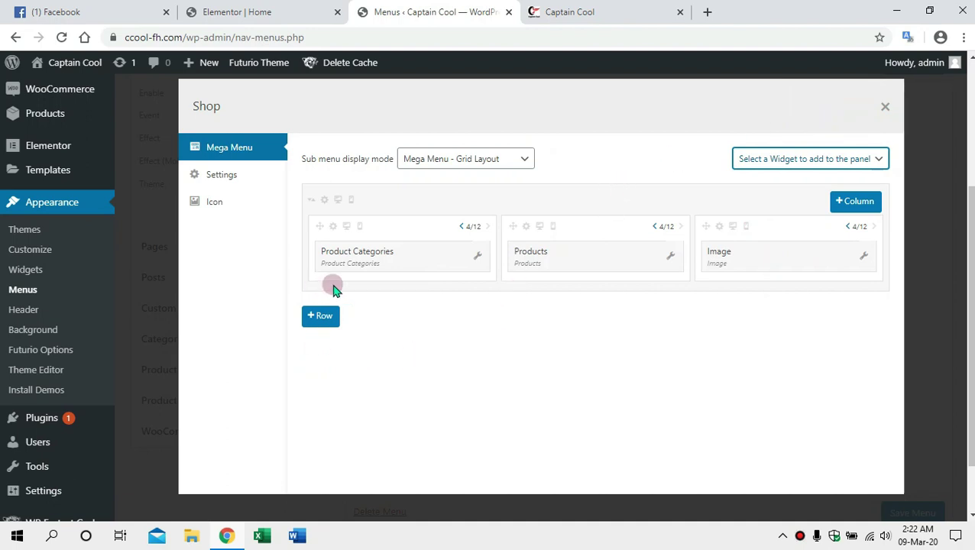
# - Assign the cart Dashicon to the Shop menu item and close the item's mega menu settings
pyautogui.click(215, 203)
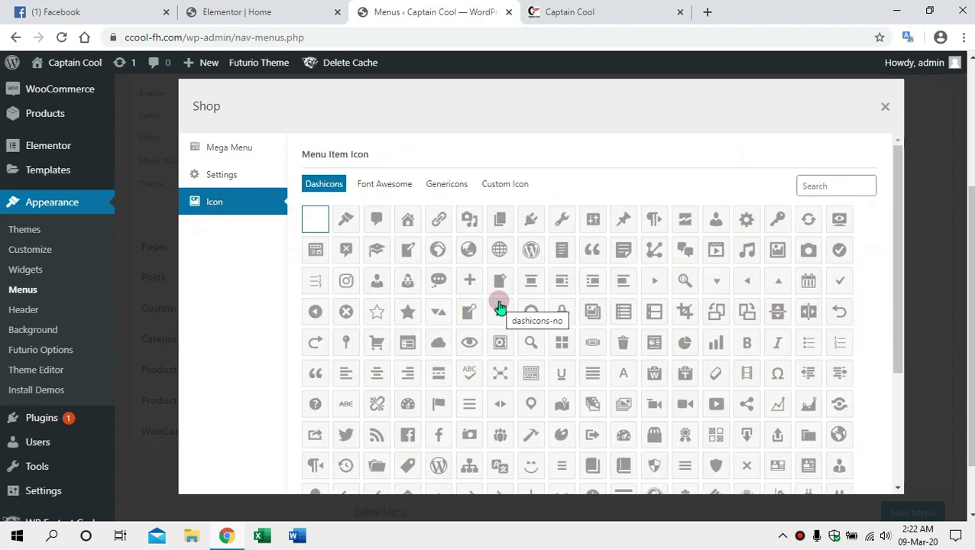
pyautogui.click(502, 319)
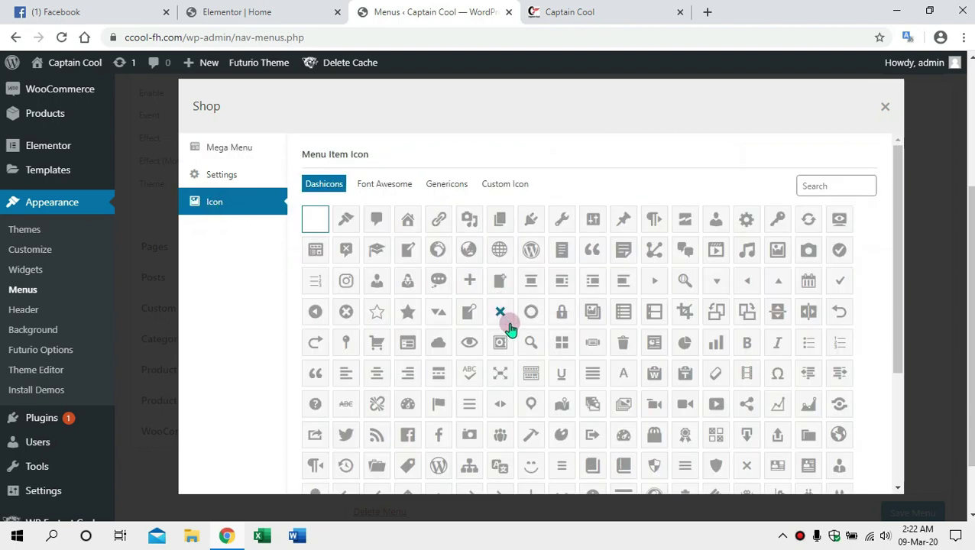
pyautogui.click(827, 188)
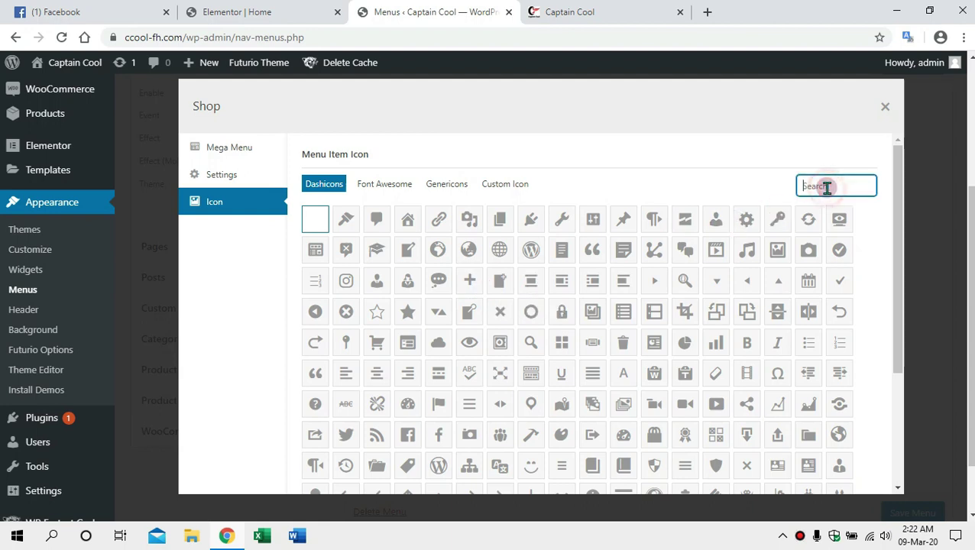
pyautogui.write('cart')
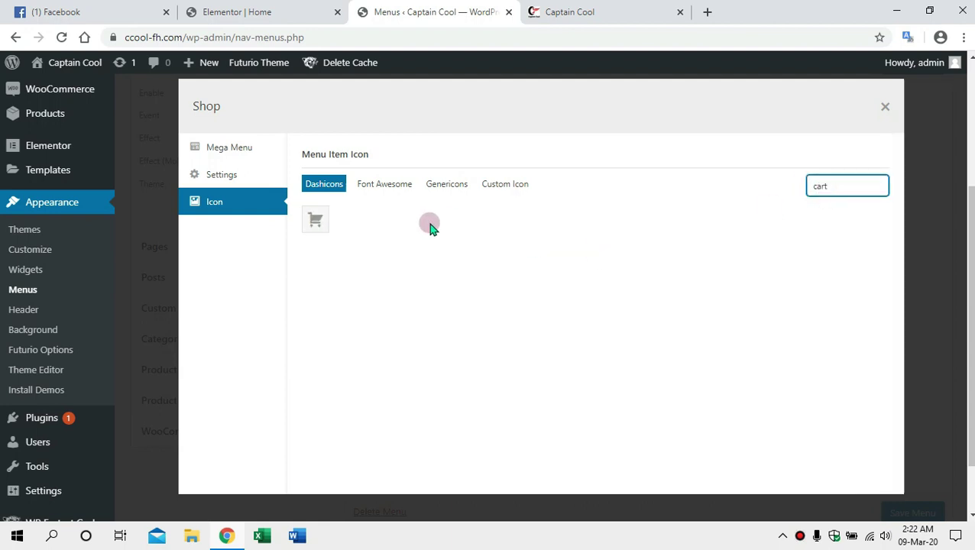
pyautogui.click(314, 218)
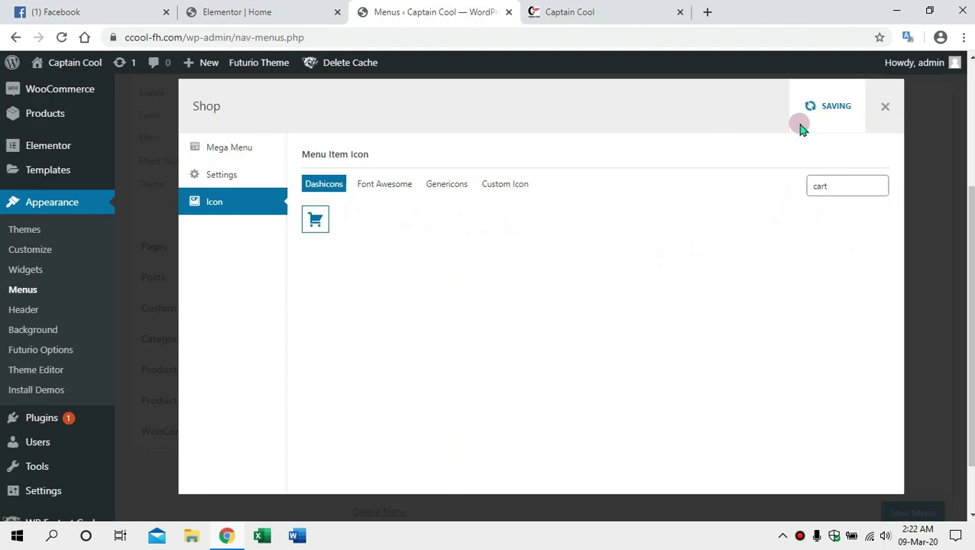
pyautogui.click(885, 110)
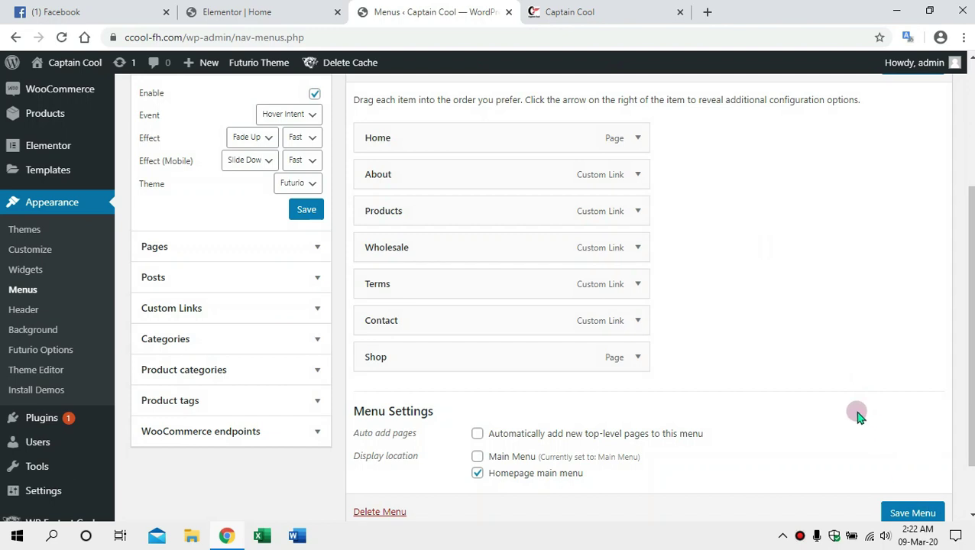
# - Save the Home Menu and check the Shop item and its mega menu on the live homepage
pyautogui.scroll(-2, 858, 415)
pyautogui.click(917, 443)
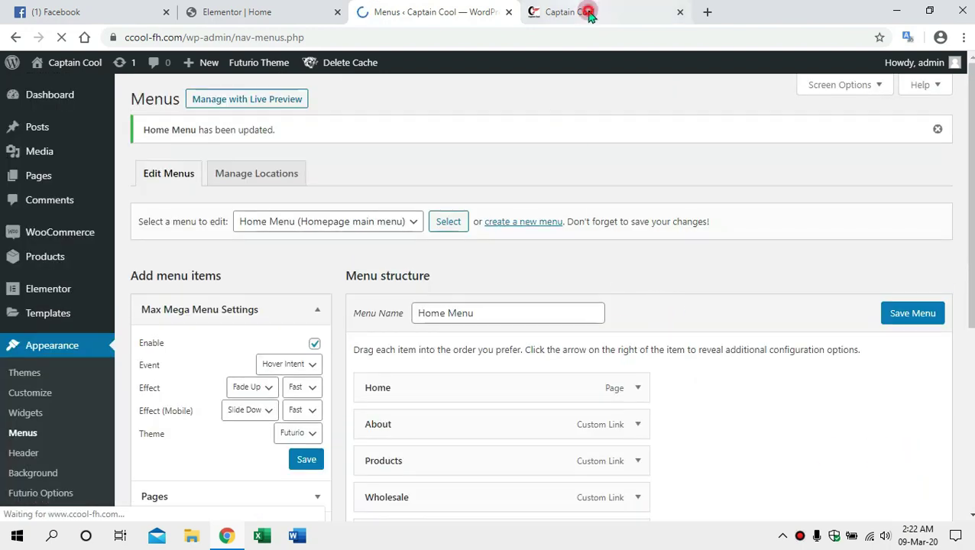
pyautogui.click(589, 12)
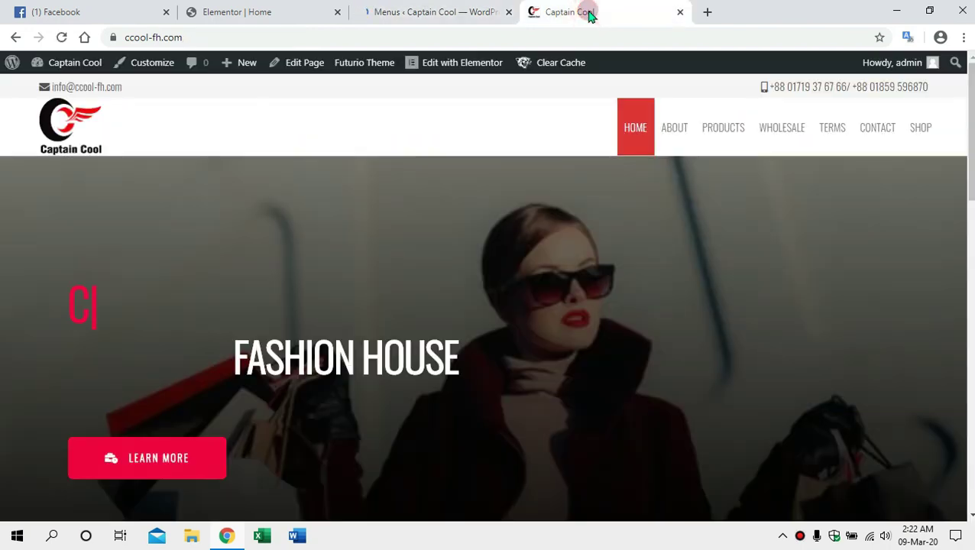
pyautogui.click(84, 122)
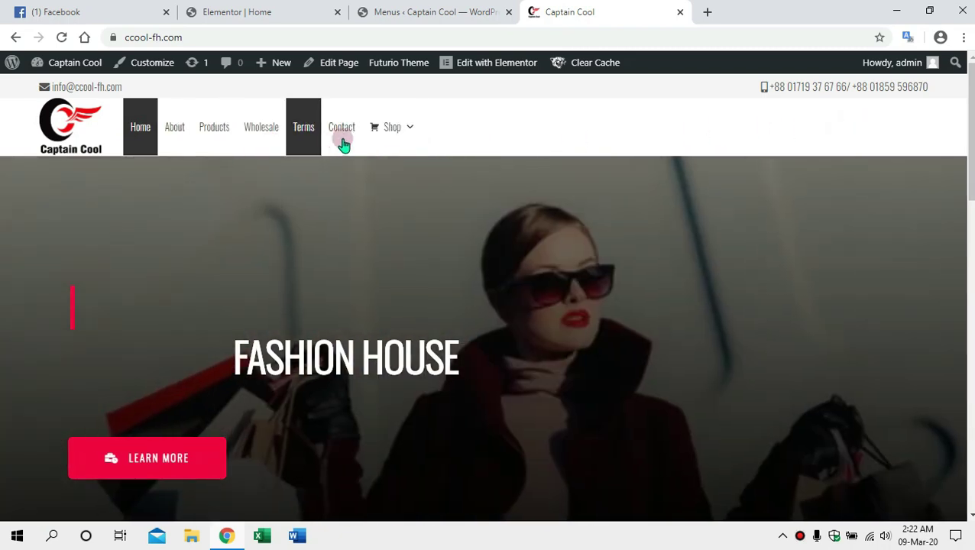
pyautogui.moveTo(390, 142)
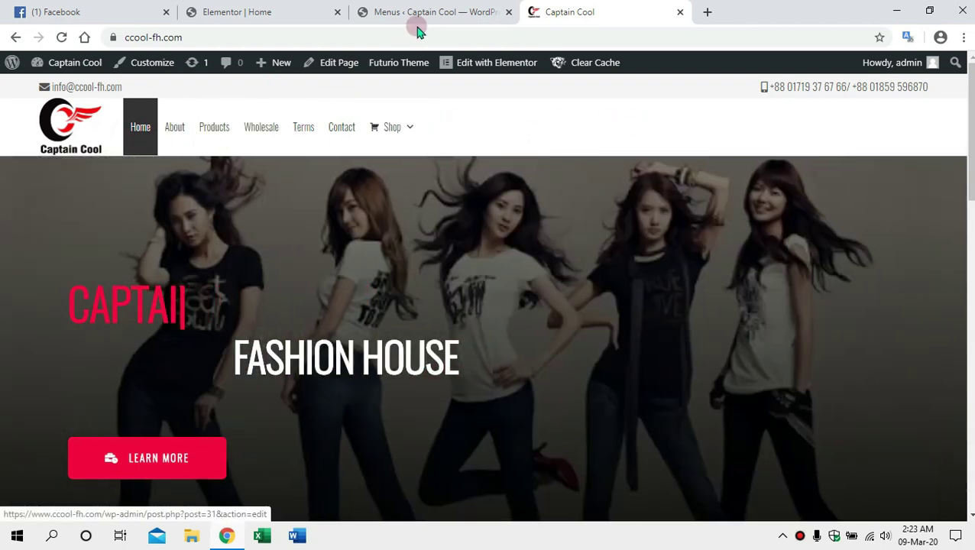
# - In the Futurio mega menu theme's menu bar settings, set Menu Items Align to Right and save the changes
pyautogui.click(428, 14)
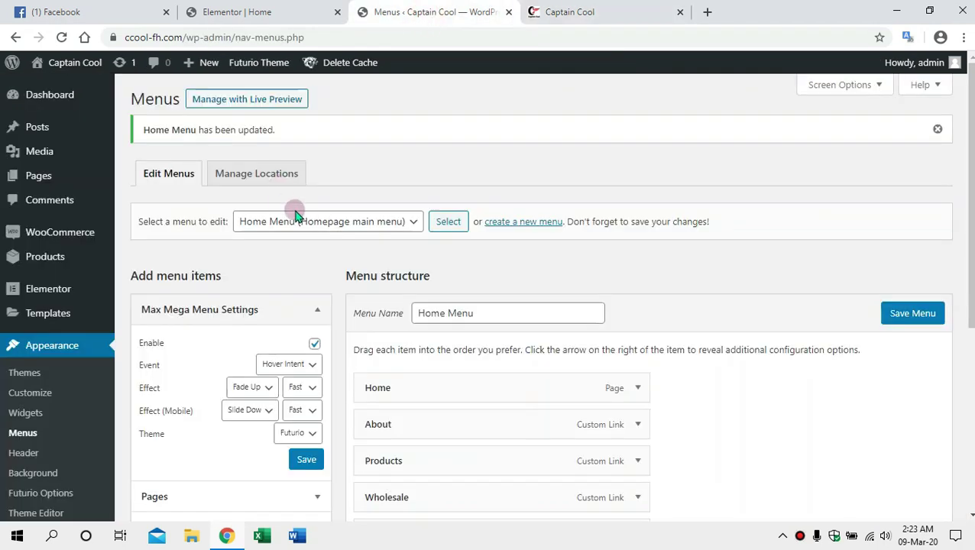
pyautogui.scroll(-2, 272, 263)
pyautogui.scroll(-2, 155, 344)
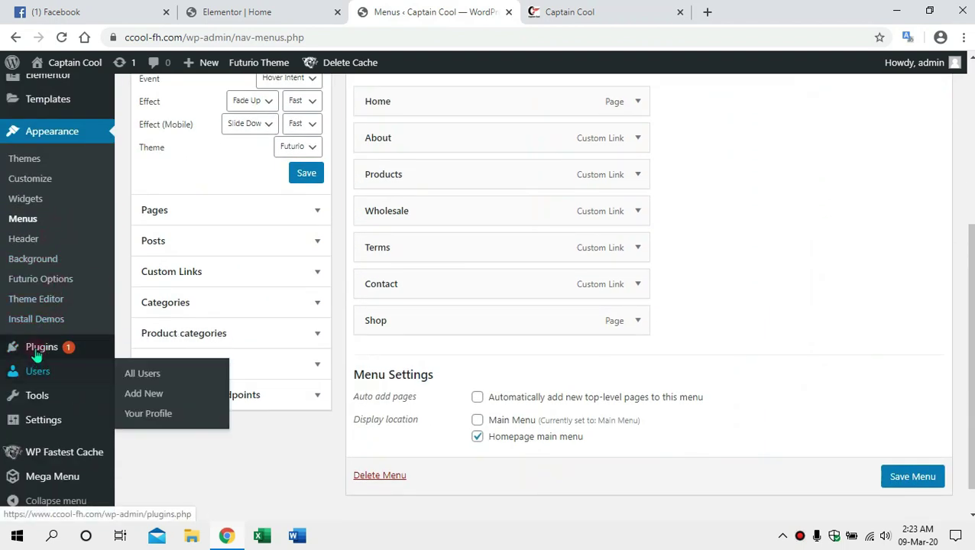
pyautogui.scroll(-1, 54, 459)
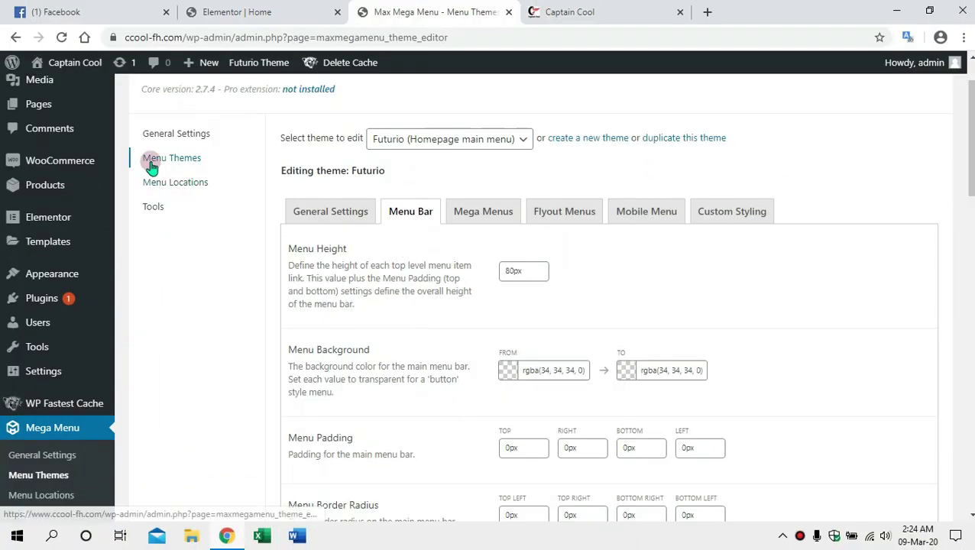
pyautogui.scroll(-5, 407, 220)
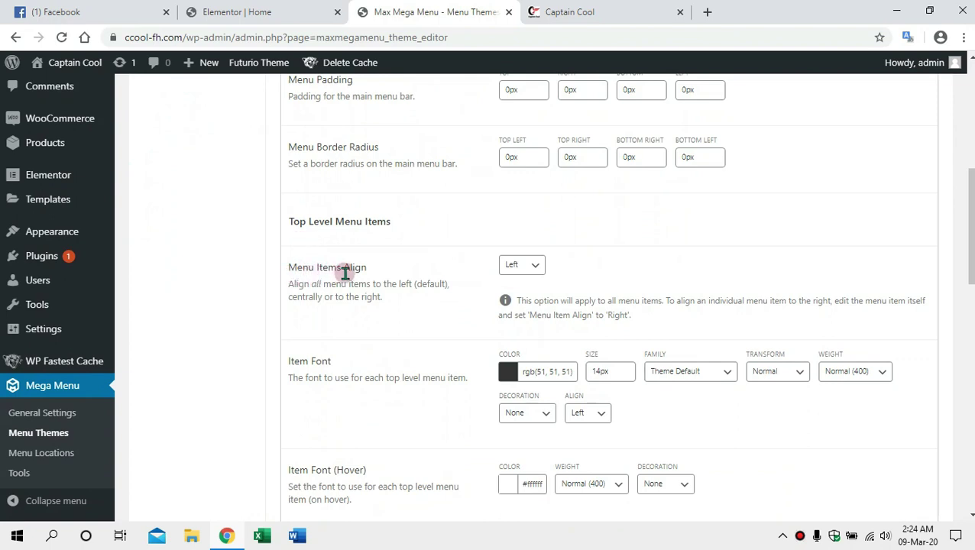
pyautogui.click(537, 268)
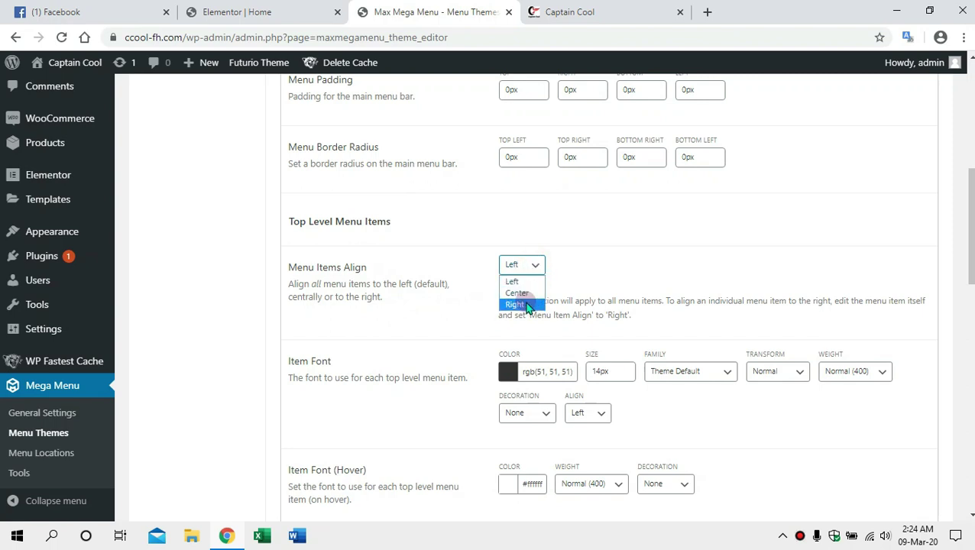
pyautogui.click(526, 305)
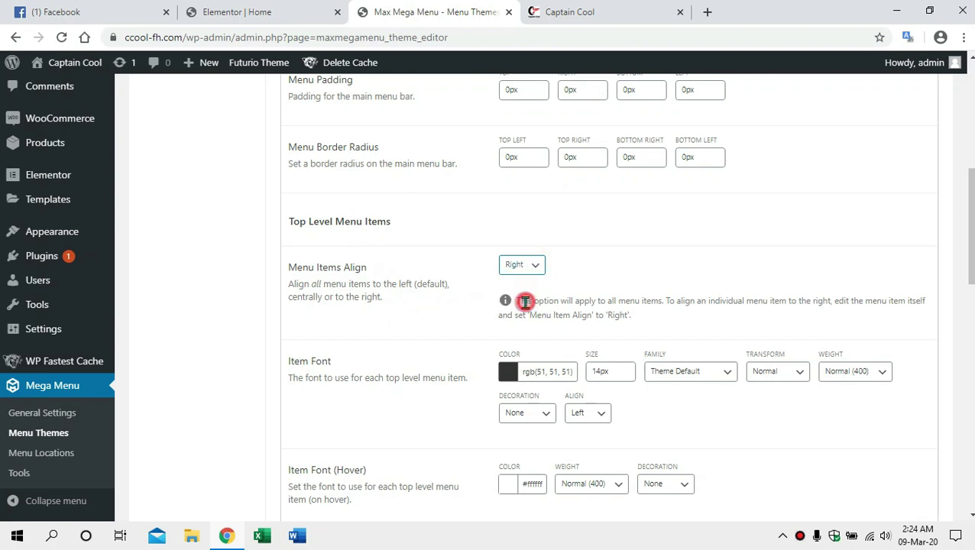
pyautogui.scroll(-15, 442, 282)
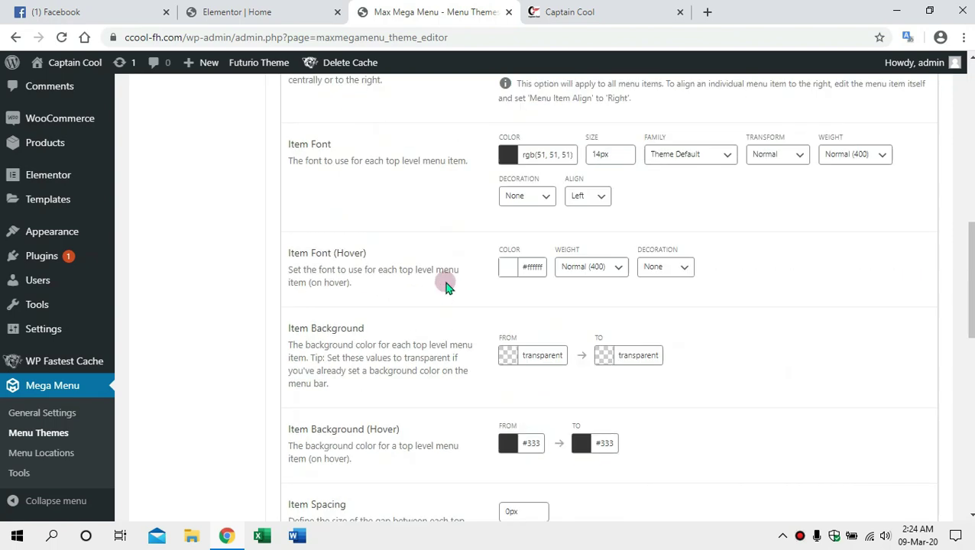
pyautogui.click(311, 325)
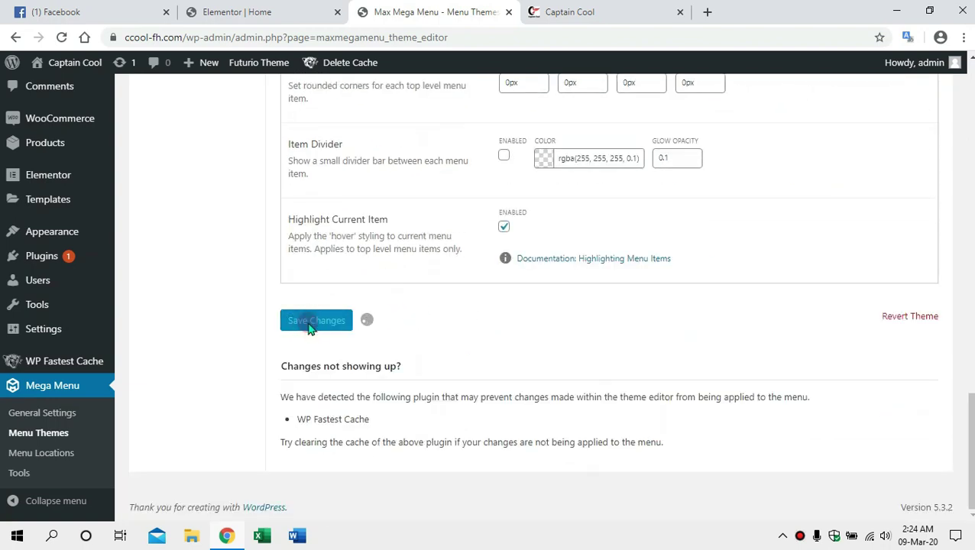
# - Check the menu bar's alignment while scrolling the live homepage and view the Shop mega menu
pyautogui.click(566, 12)
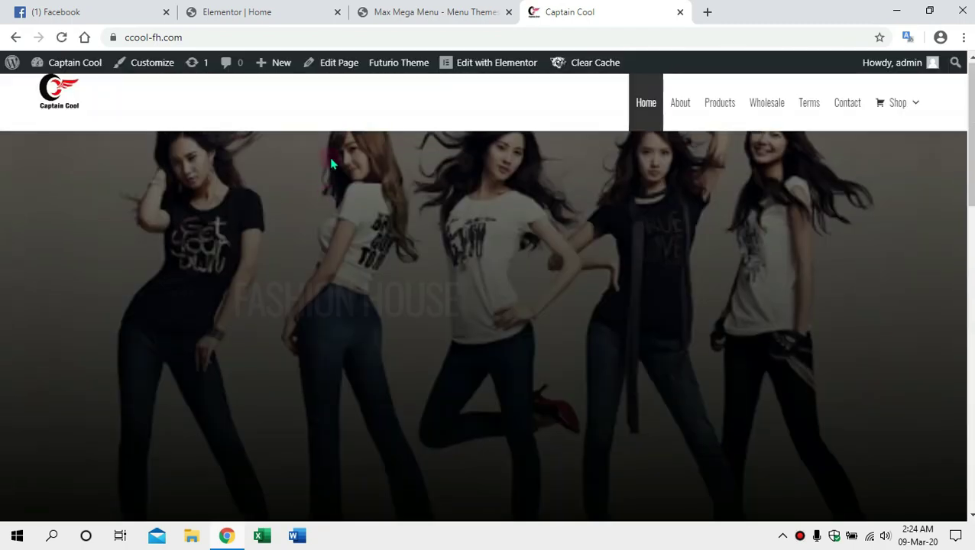
pyautogui.scroll(-4, 336, 164)
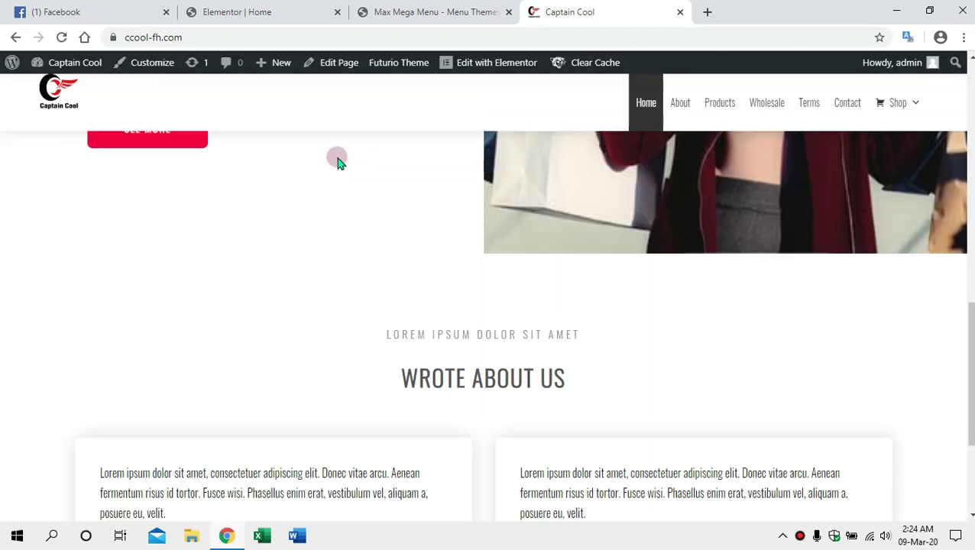
pyautogui.moveTo(898, 113)
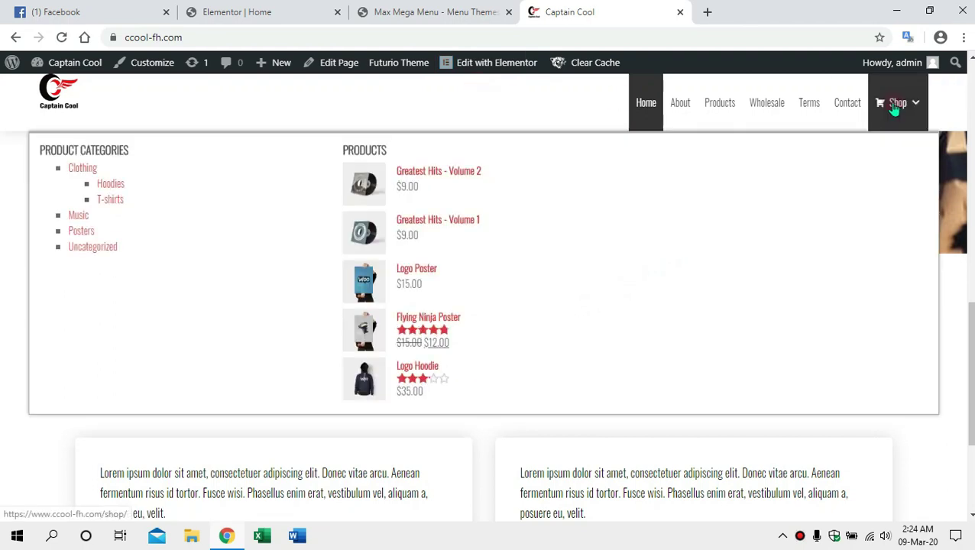
# - Shrink the browser window to mobile width and test the large menu toggle in the homepage header
pyautogui.click(930, 11)
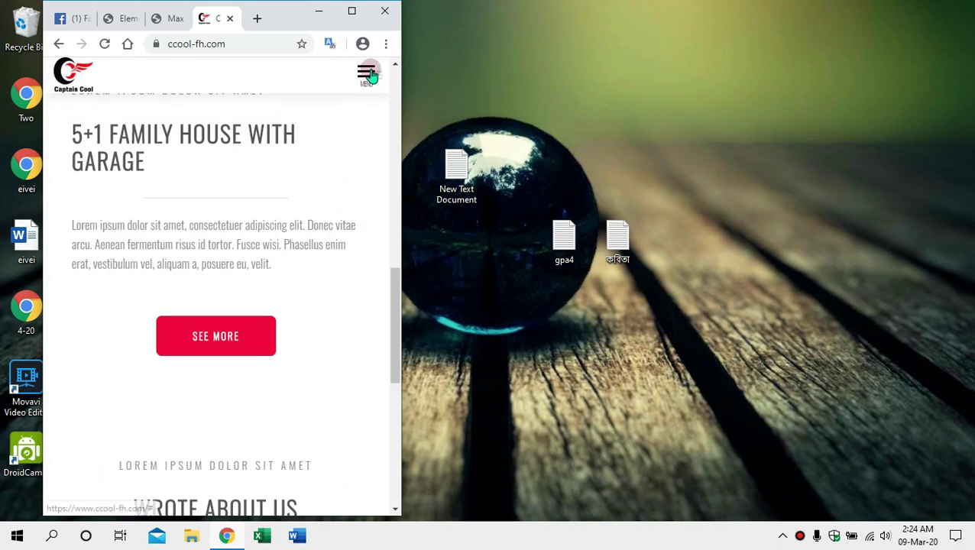
pyautogui.scroll(15, 387, 159)
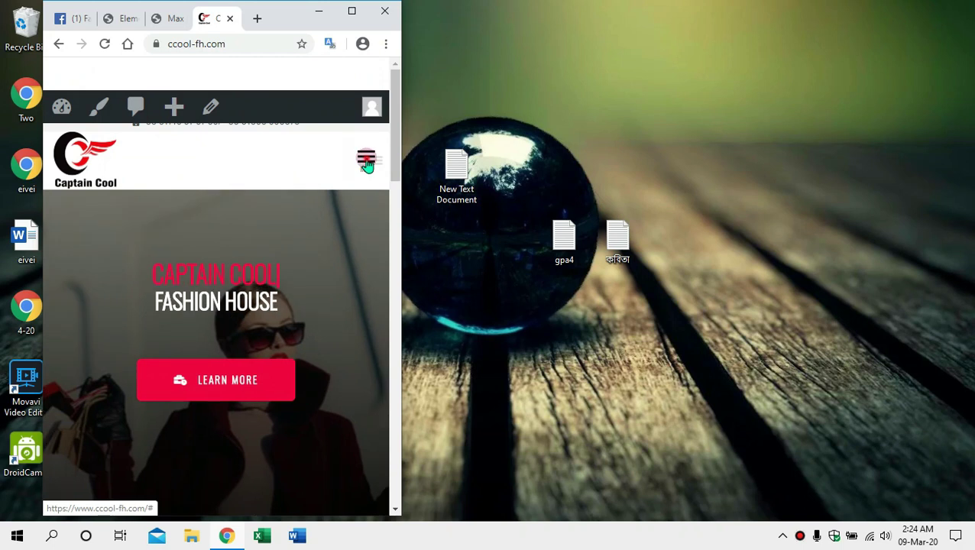
pyautogui.click(366, 165)
pyautogui.click(365, 168)
pyautogui.click(365, 174)
pyautogui.click(364, 173)
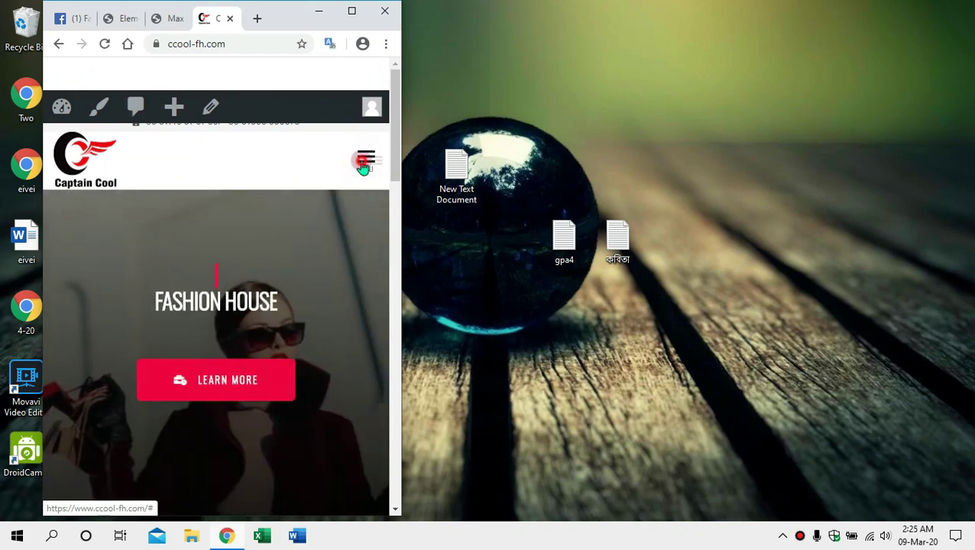
pyautogui.click(364, 169)
pyautogui.scroll(-3, 124, 254)
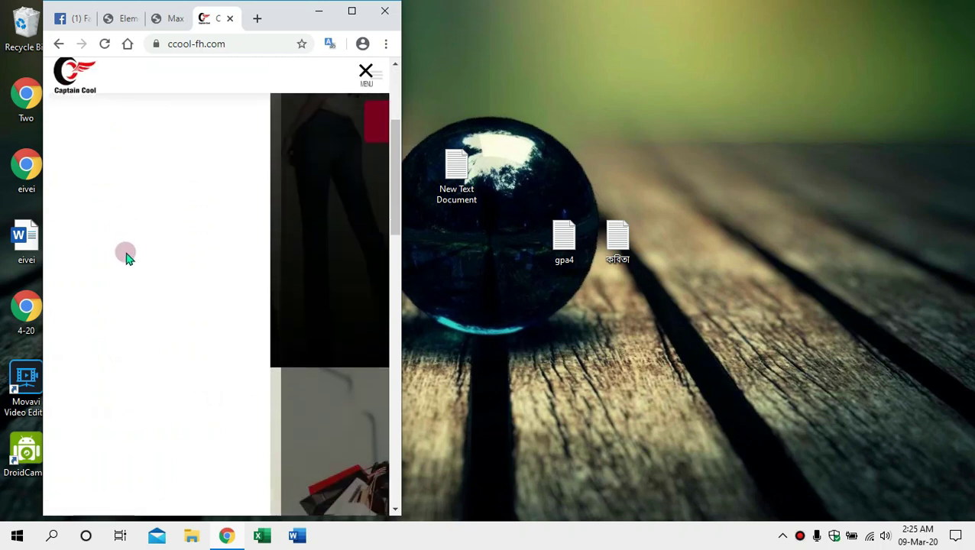
pyautogui.scroll(3, 127, 256)
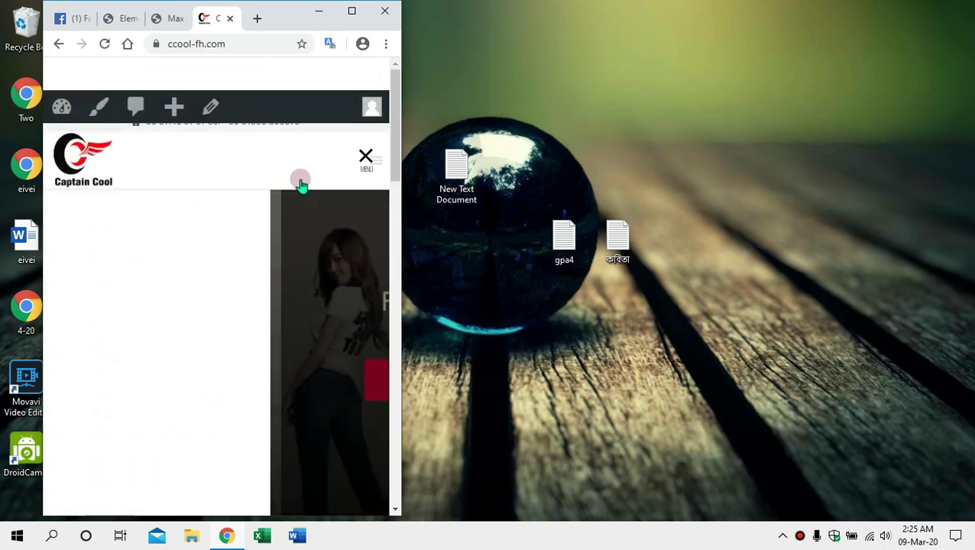
# - Compare the small mega menu toggle with the overlapping large toggle in mobile view, then maximize the browser window
pyautogui.click(379, 165)
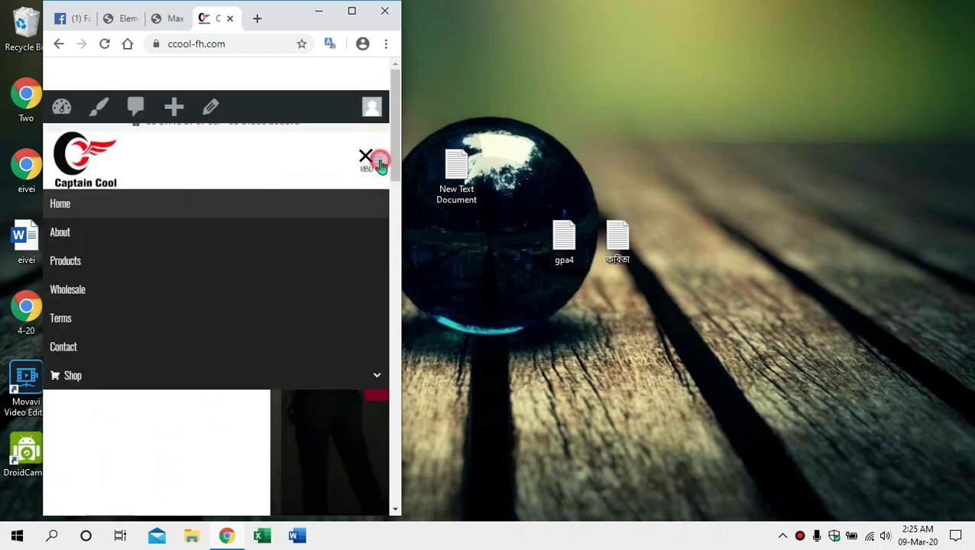
pyautogui.click(380, 164)
pyautogui.click(380, 164)
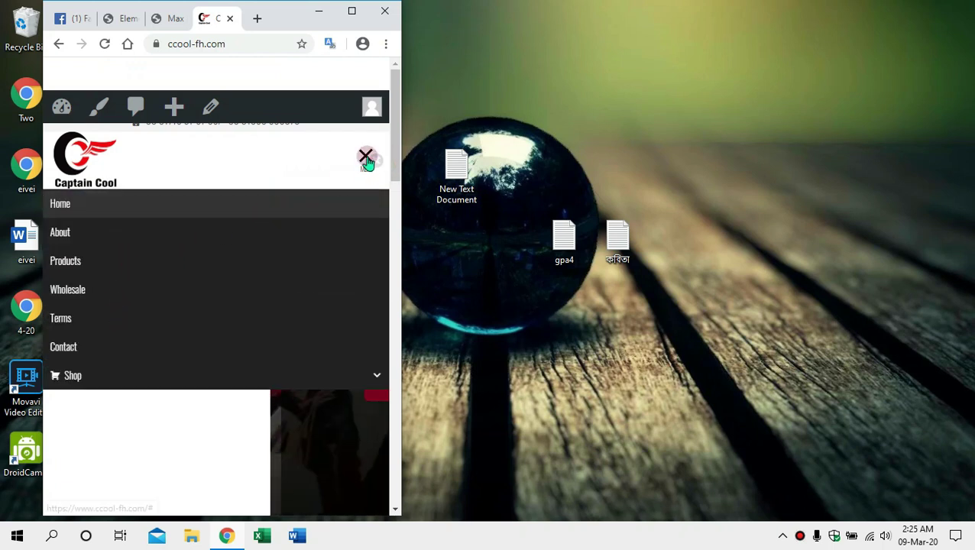
pyautogui.click(367, 159)
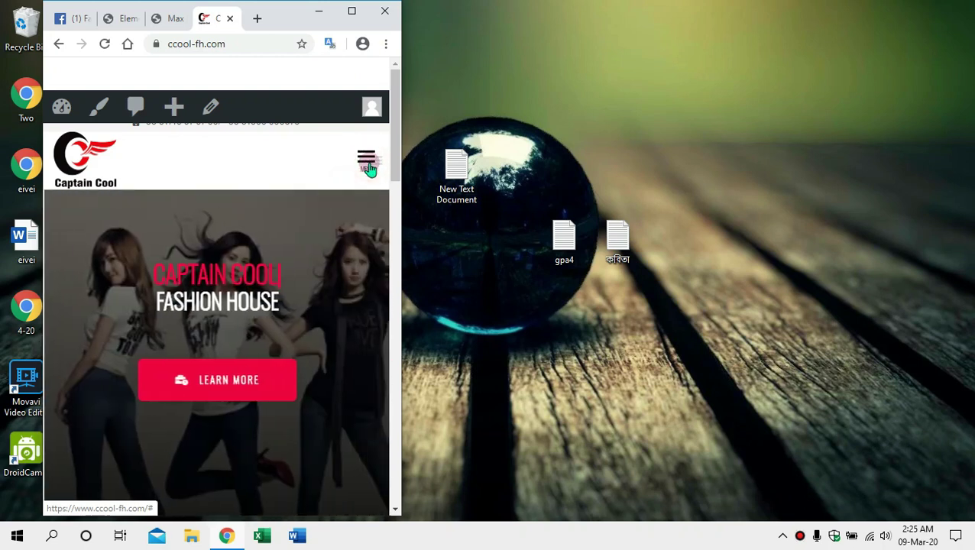
pyautogui.click(367, 162)
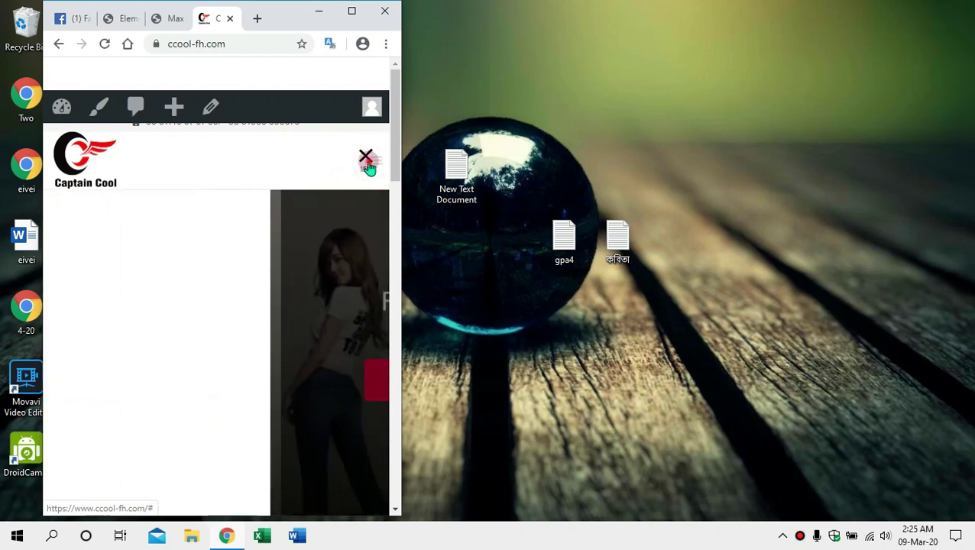
pyautogui.click(367, 162)
pyautogui.click(367, 162)
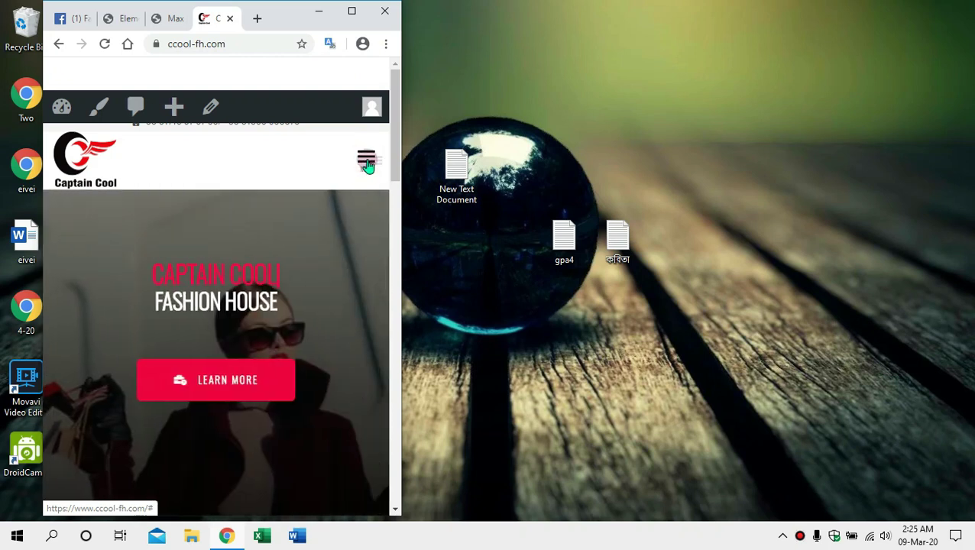
pyautogui.click(353, 12)
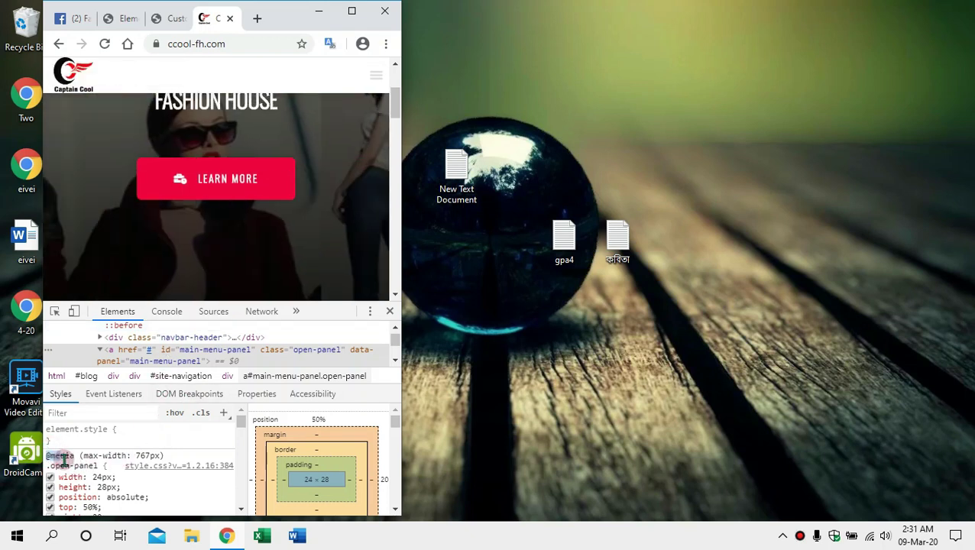
pyautogui.moveTo(46, 455); pyautogui.dragTo(81, 462)
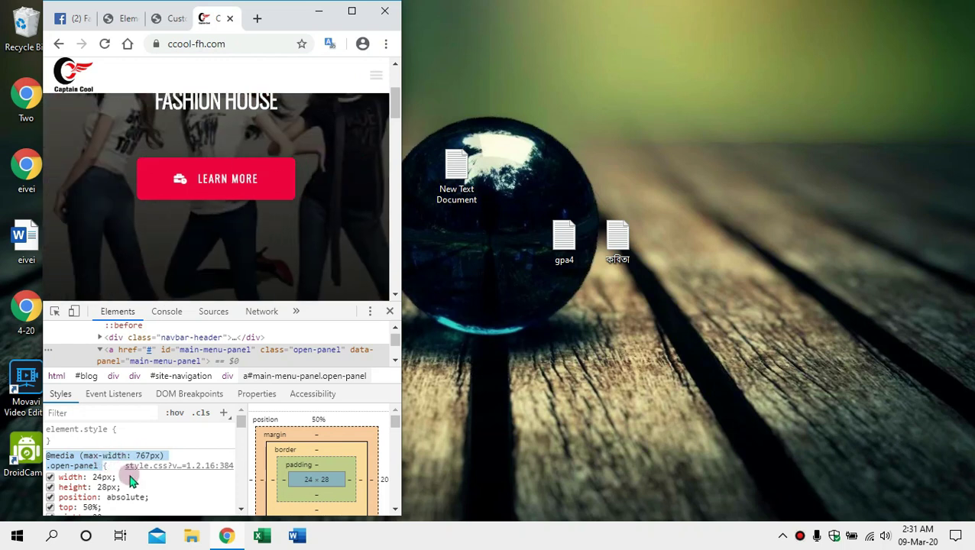
pyautogui.scroll(-6, 114, 477)
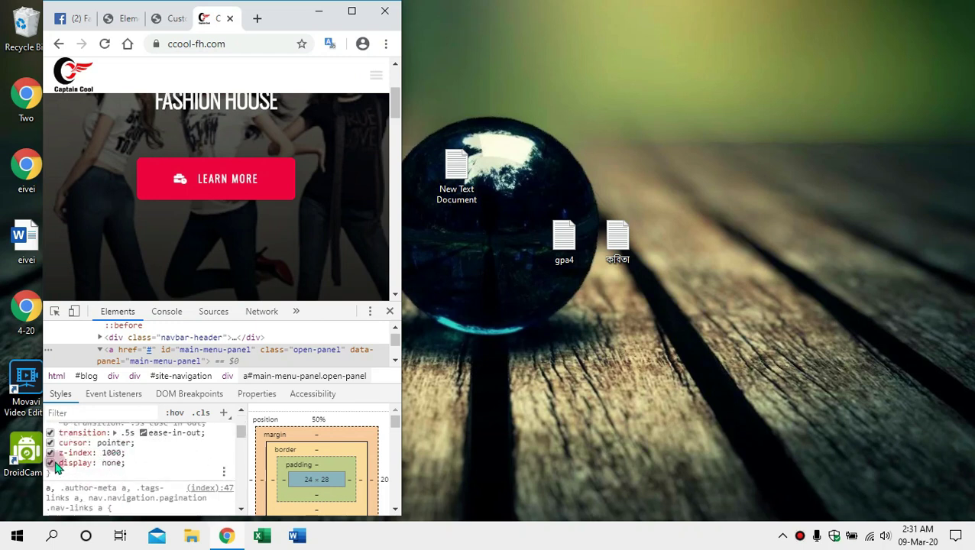
pyautogui.click(51, 463)
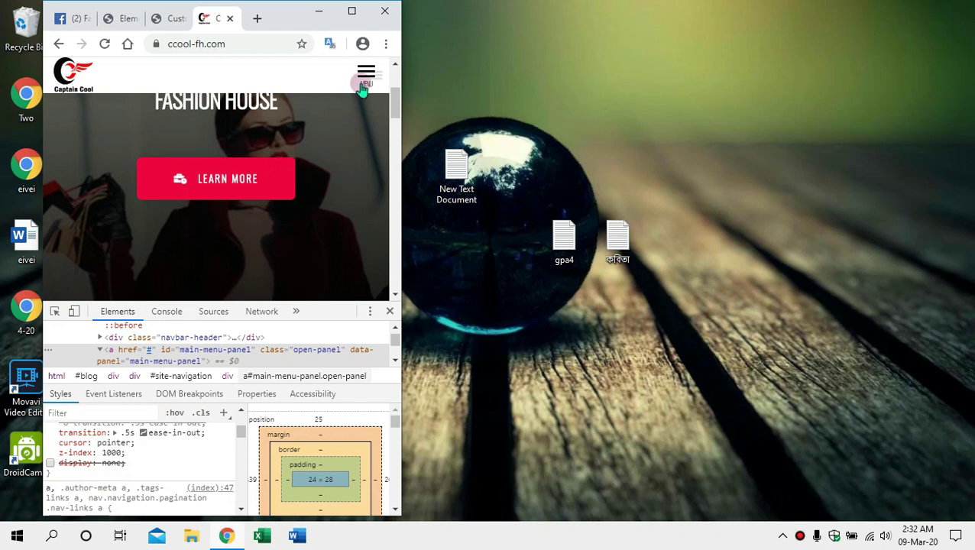
# - Re-enable the display: none declaration of the .open-panel selector in the inspector and maximize the browser window
pyautogui.click(49, 463)
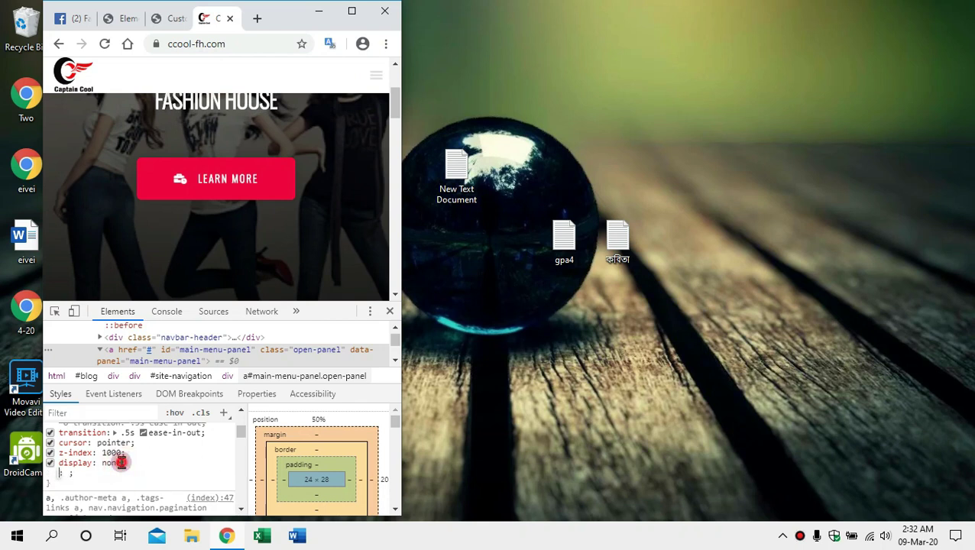
pyautogui.click(122, 462)
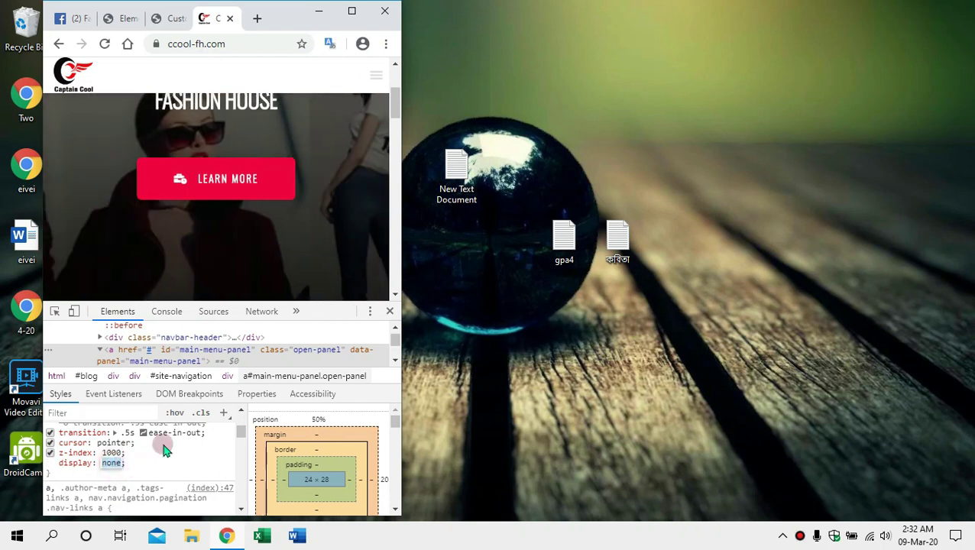
pyautogui.click(335, 84)
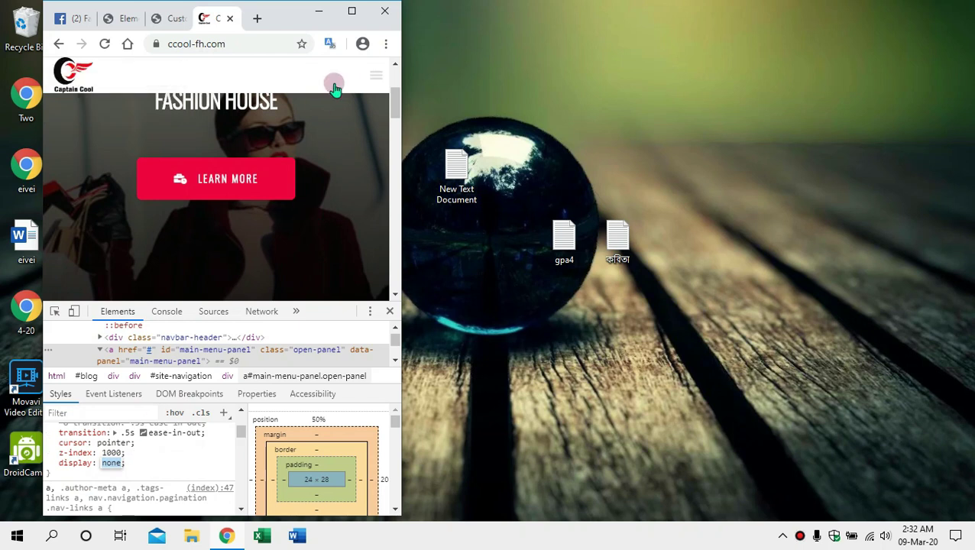
pyautogui.click(352, 13)
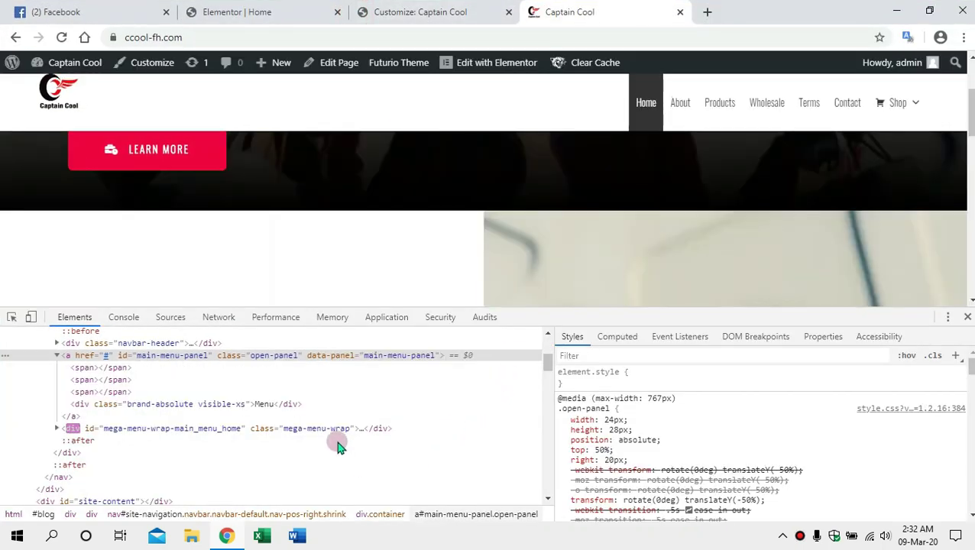
pyautogui.click(339, 438)
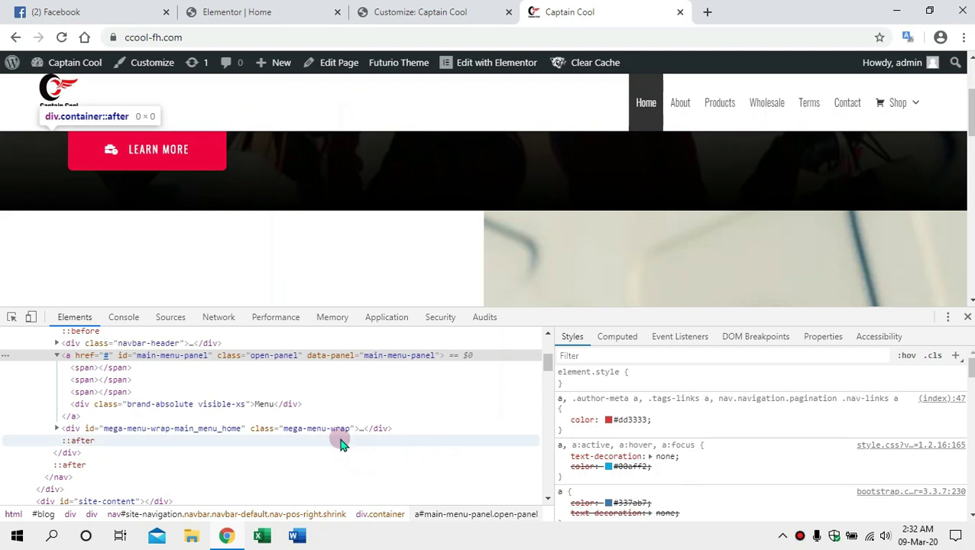
pyautogui.click(415, 14)
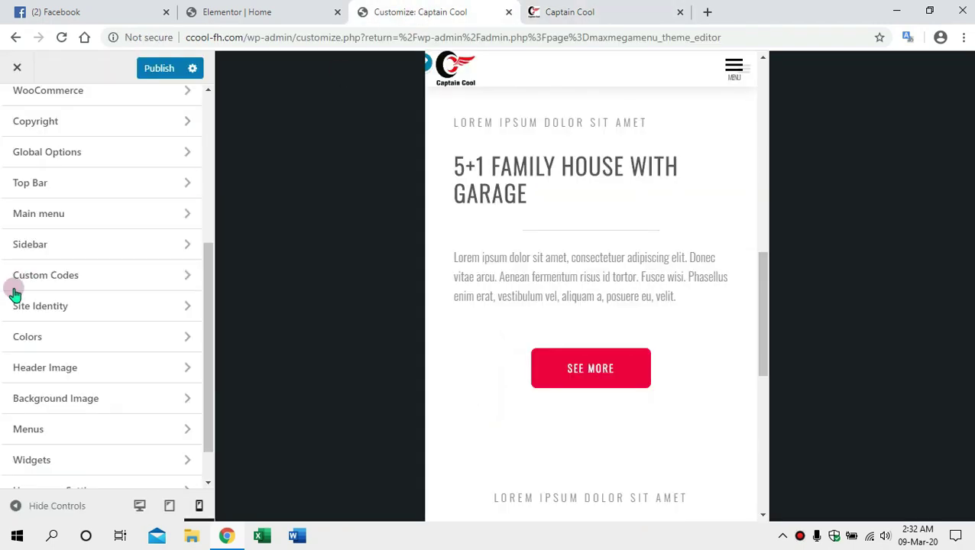
pyautogui.scroll(-1, 97, 365)
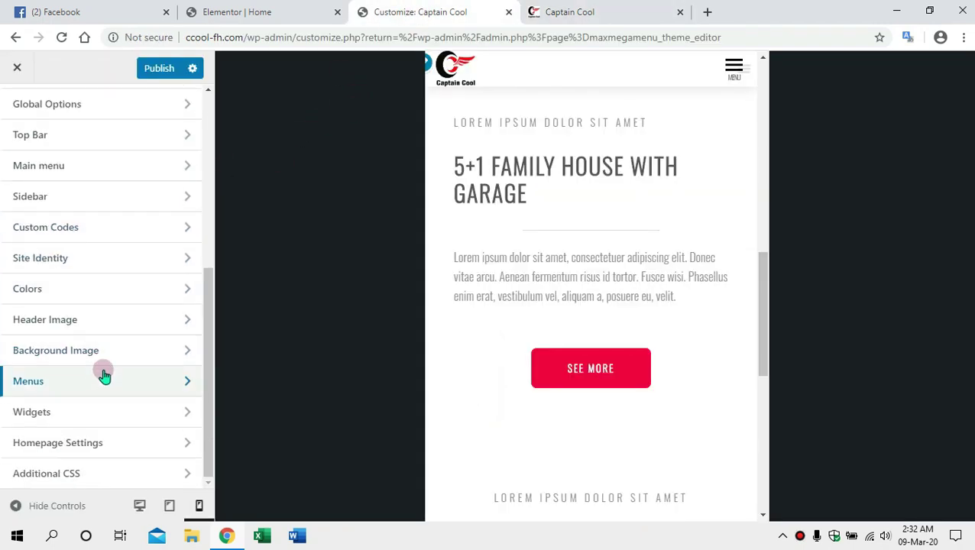
pyautogui.click(90, 476)
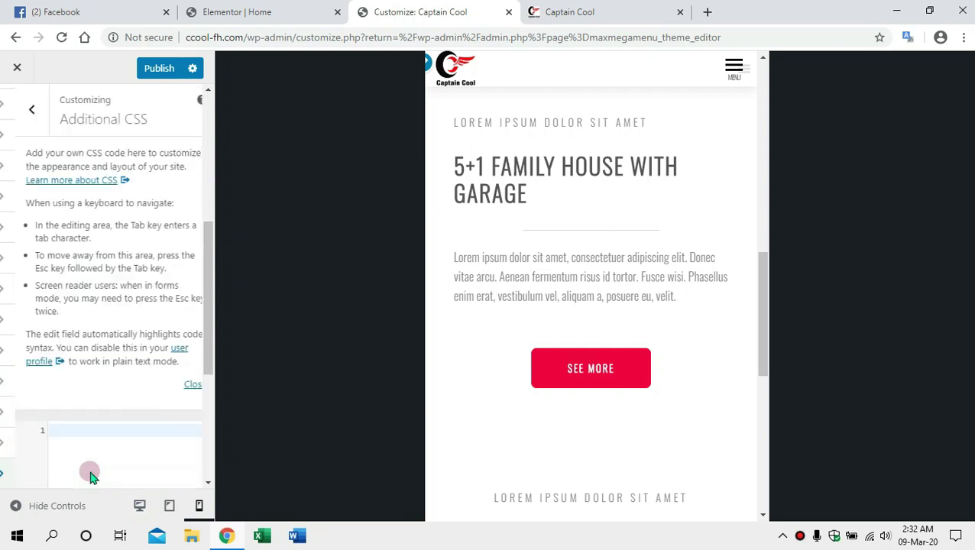
pyautogui.click(177, 386)
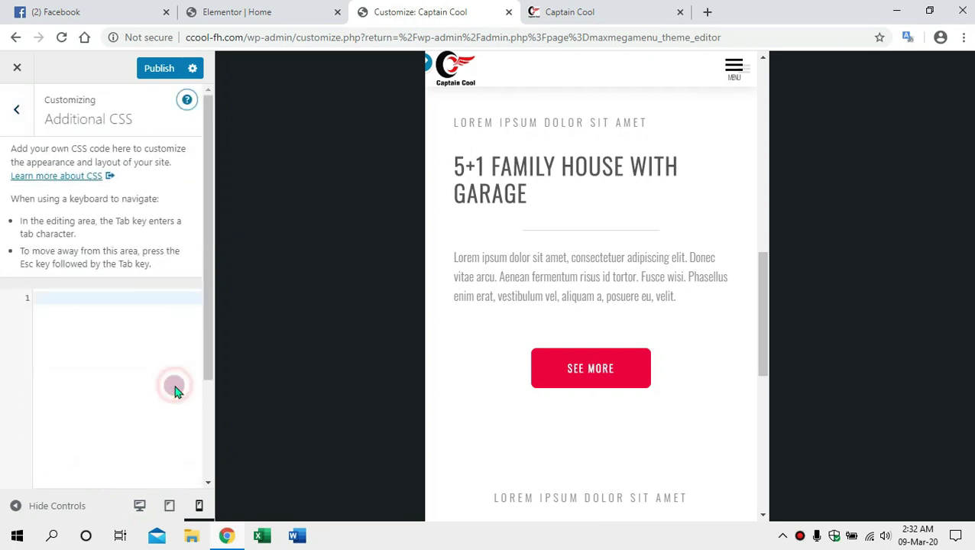
pyautogui.click(87, 168)
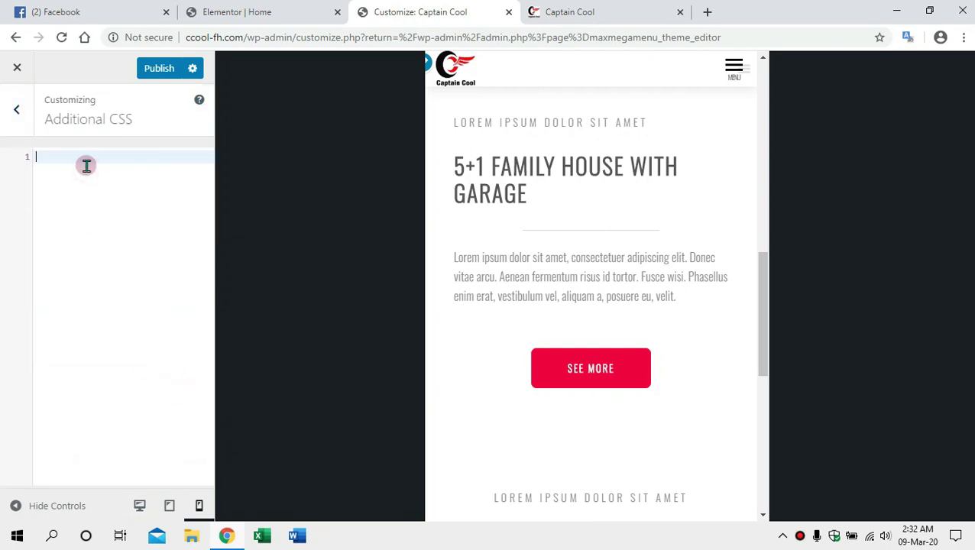
pyautogui.write('@media (max-width: 767px) .open-panel')
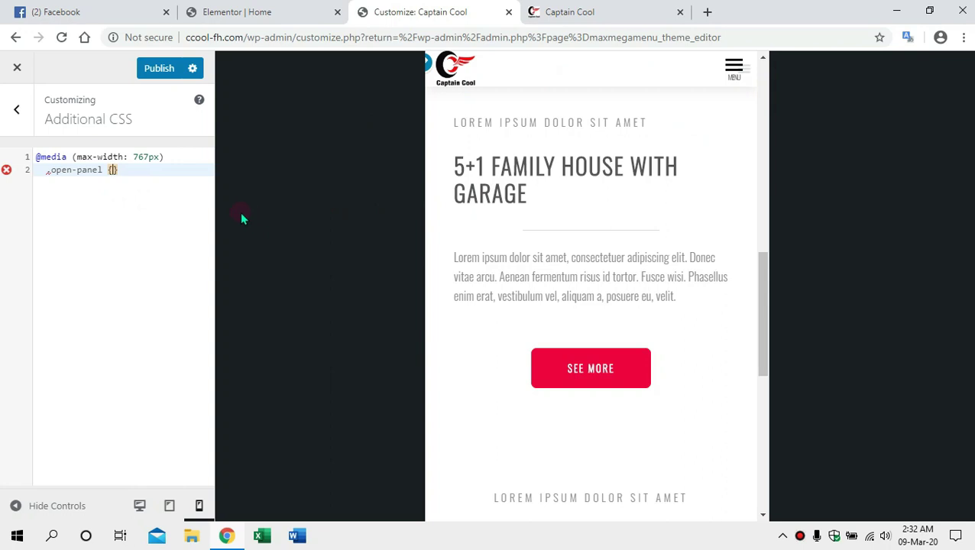
pyautogui.write('display:none')
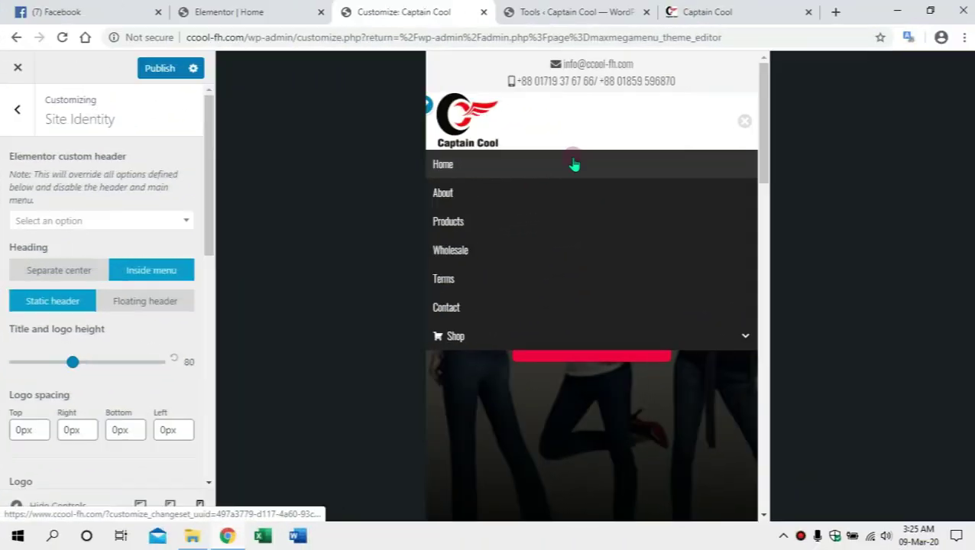
# - Scroll the mobile preview with the menu expanded to examine the spacing between the sticky header and the menu list
pyautogui.scroll(-3, 567, 221)
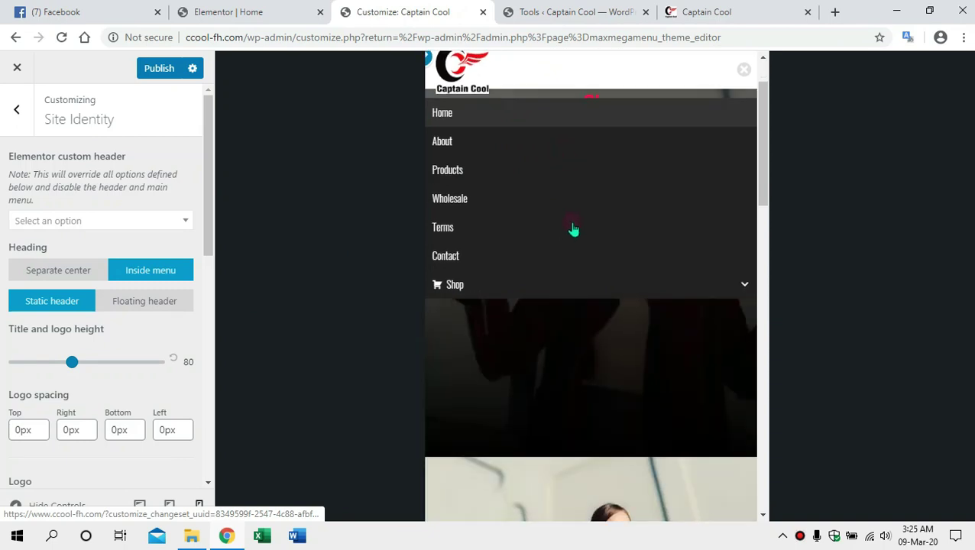
pyautogui.scroll(-1, 583, 207)
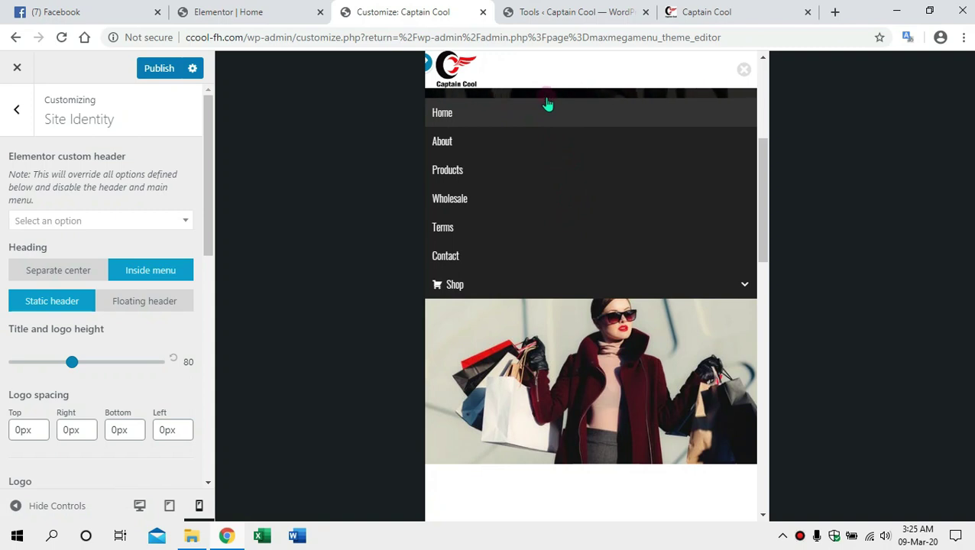
pyautogui.scroll(-3, 553, 128)
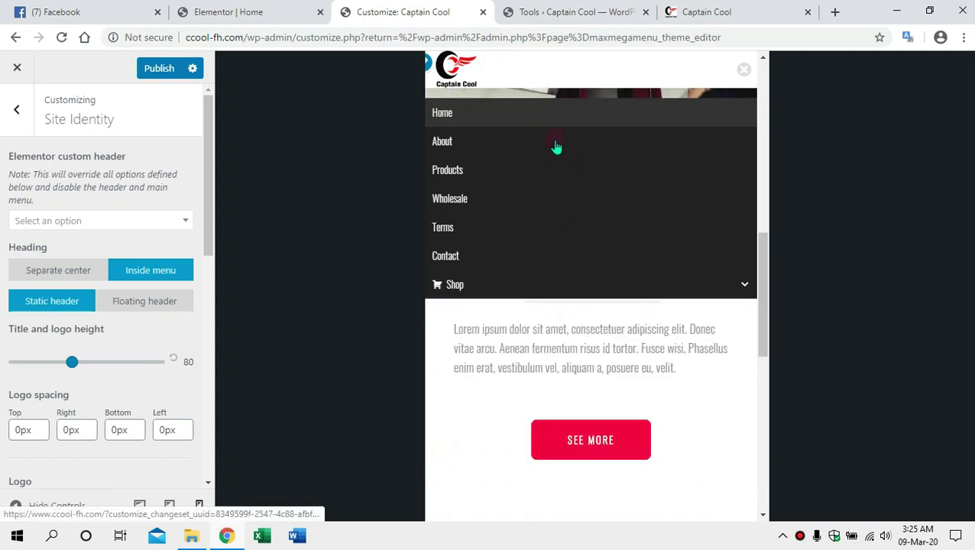
pyautogui.scroll(5, 563, 149)
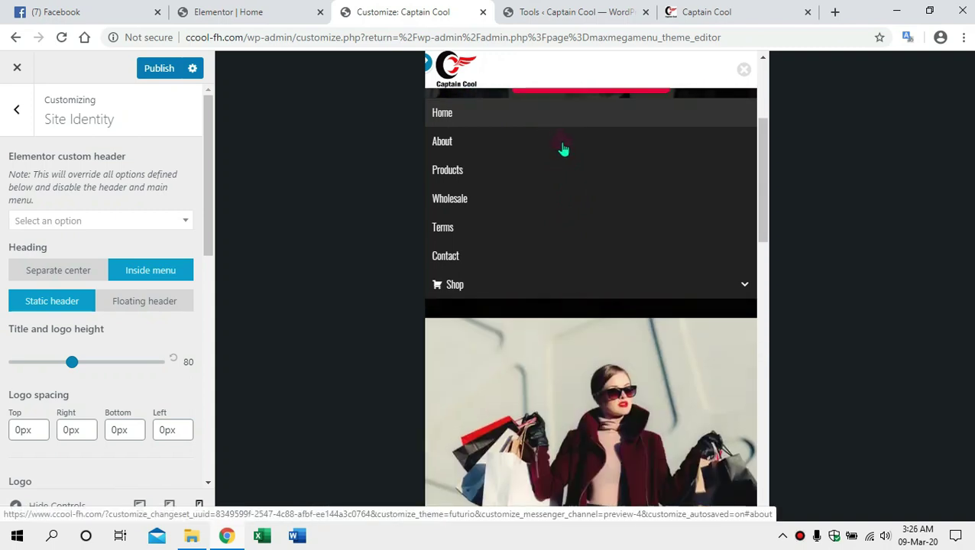
pyautogui.scroll(-1, 563, 149)
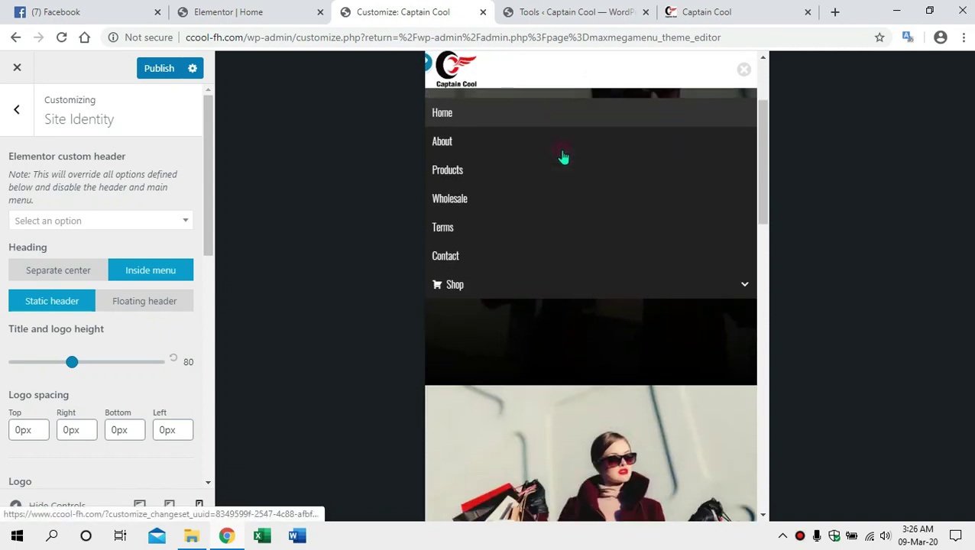
pyautogui.scroll(1, 566, 157)
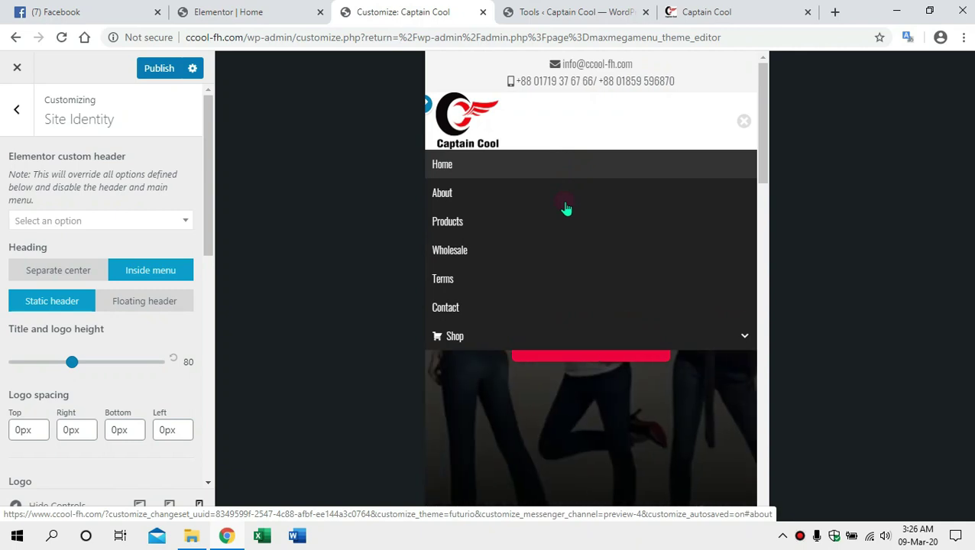
pyautogui.scroll(-1, 565, 208)
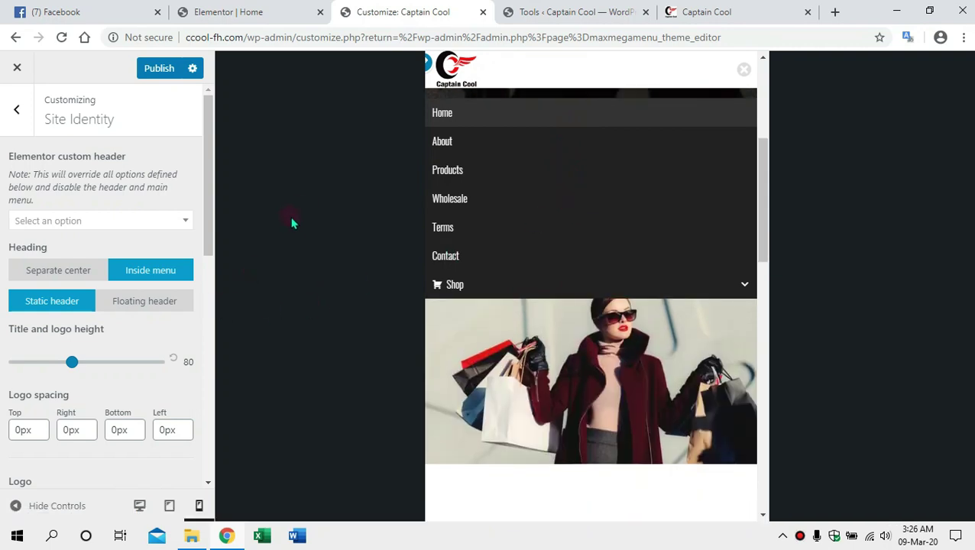
# - Reopen the Site Identity settings and switch the heading from static to Floating header
pyautogui.click(17, 110)
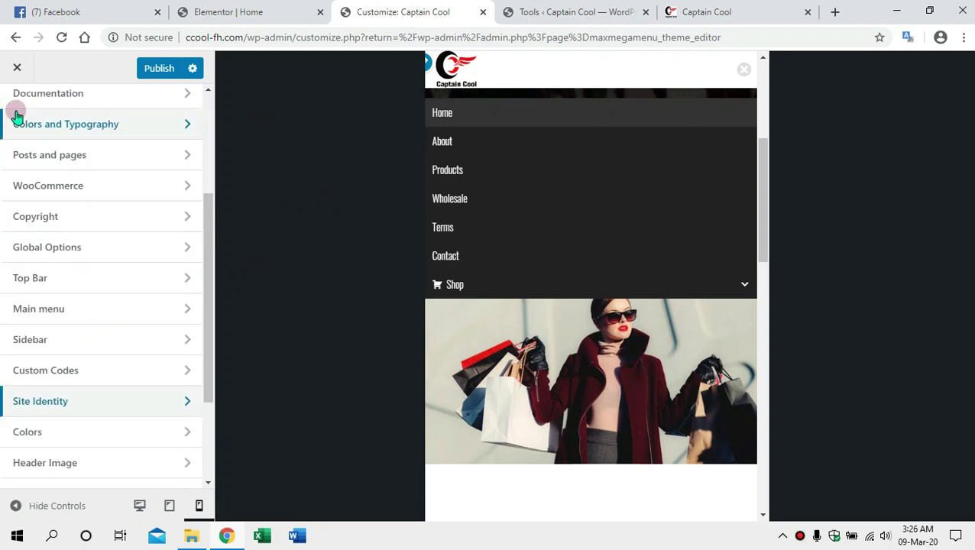
pyautogui.click(51, 412)
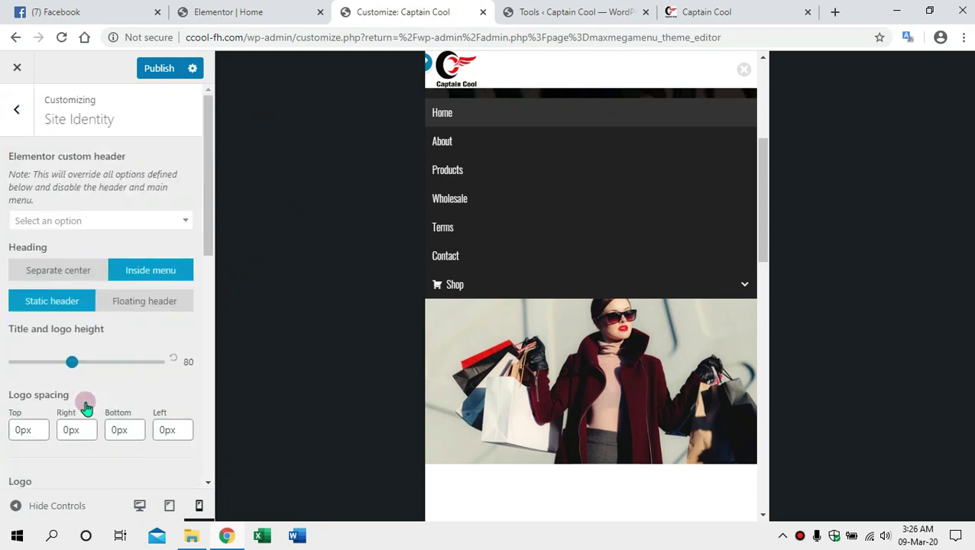
pyautogui.click(70, 299)
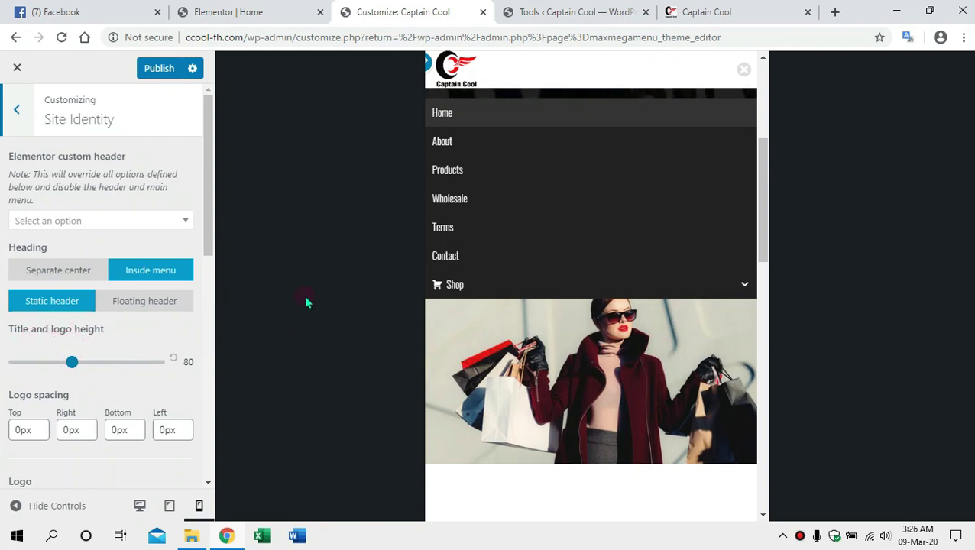
pyautogui.click(155, 308)
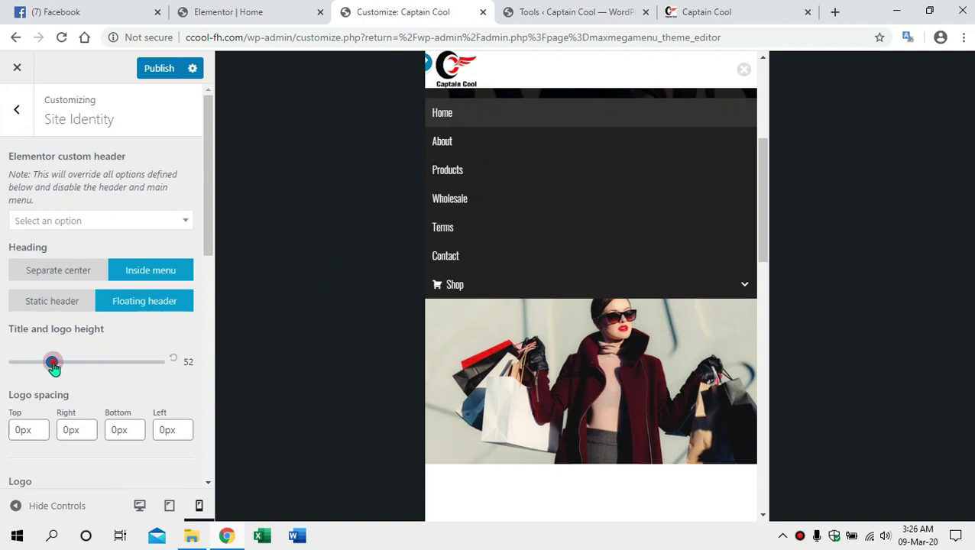
# - Set the title and logo height to 80 and publish the Site Identity changes
pyautogui.moveTo(52, 364); pyautogui.dragTo(72, 366)
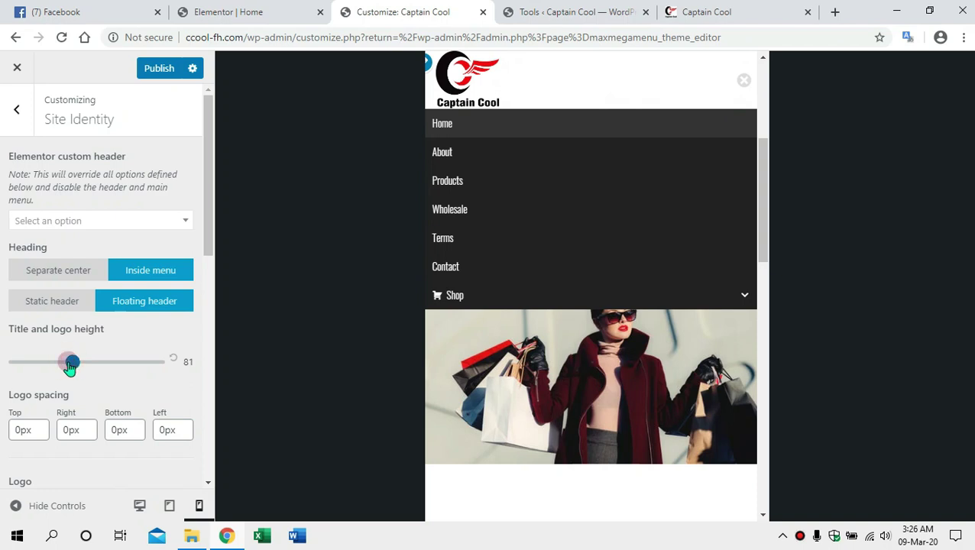
pyautogui.moveTo(69, 367); pyautogui.dragTo(73, 369)
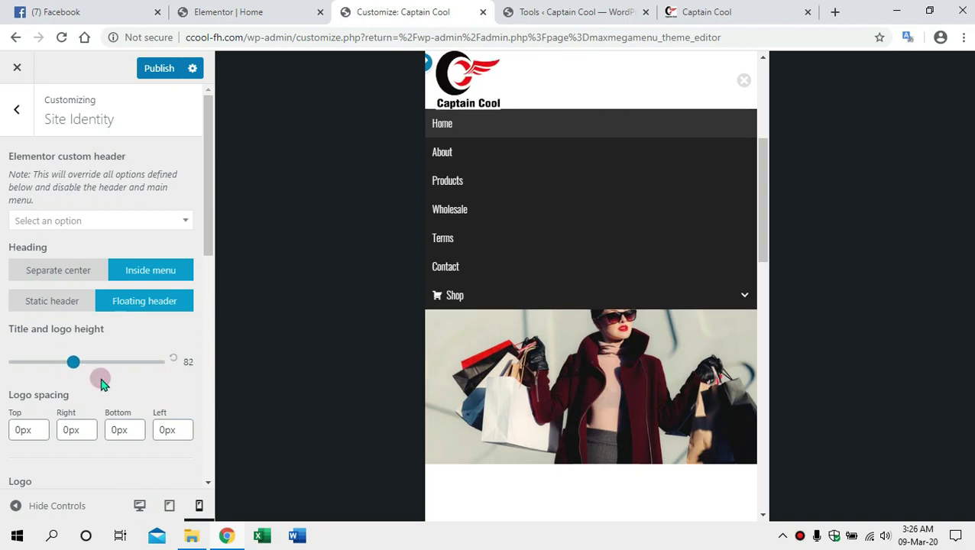
pyautogui.click(173, 362)
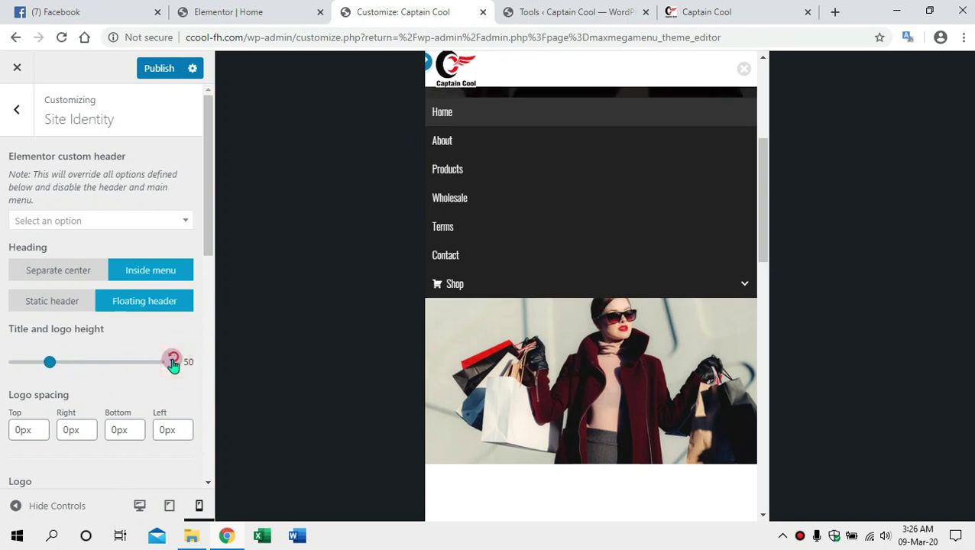
pyautogui.moveTo(50, 368); pyautogui.dragTo(83, 363)
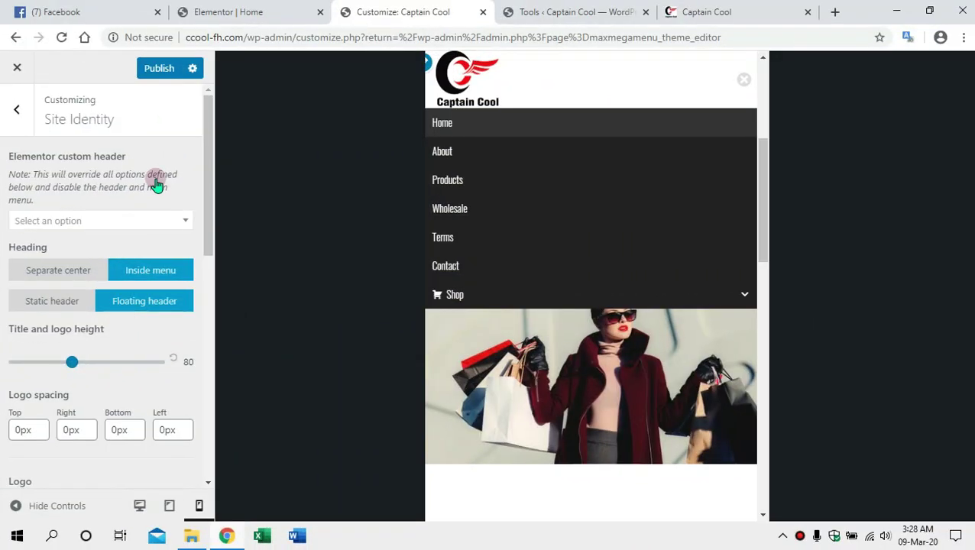
pyautogui.click(158, 69)
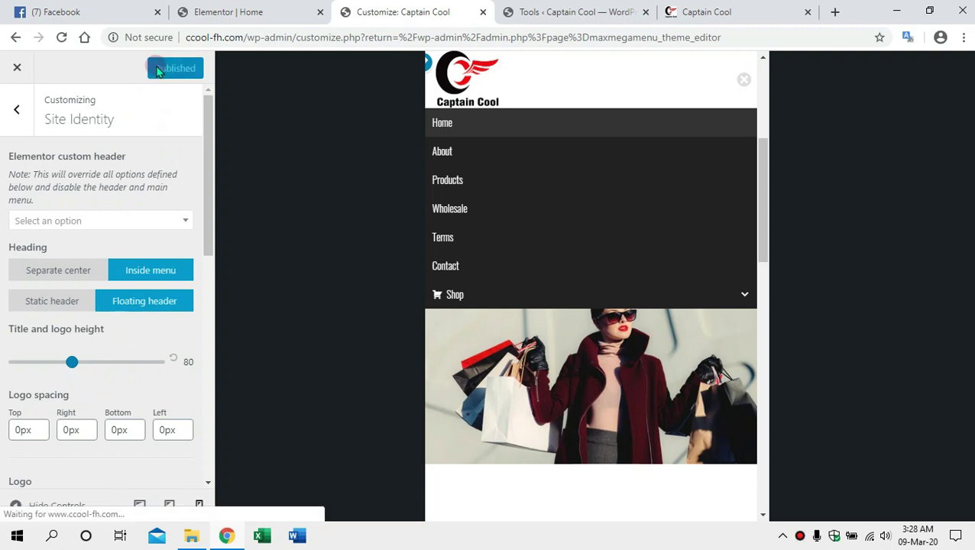
# - Set the heading to Static header, publish the change and reload the Customizer
pyautogui.click(61, 304)
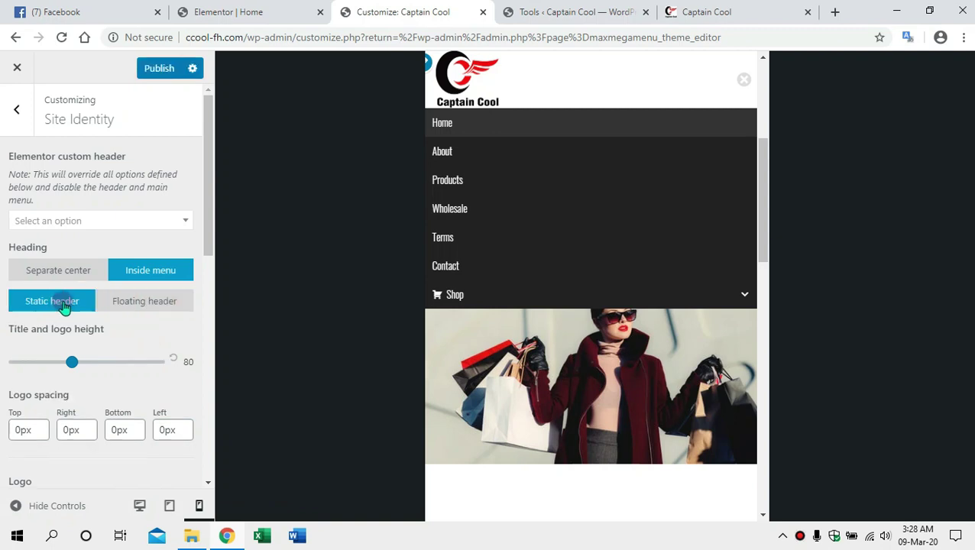
pyautogui.click(158, 70)
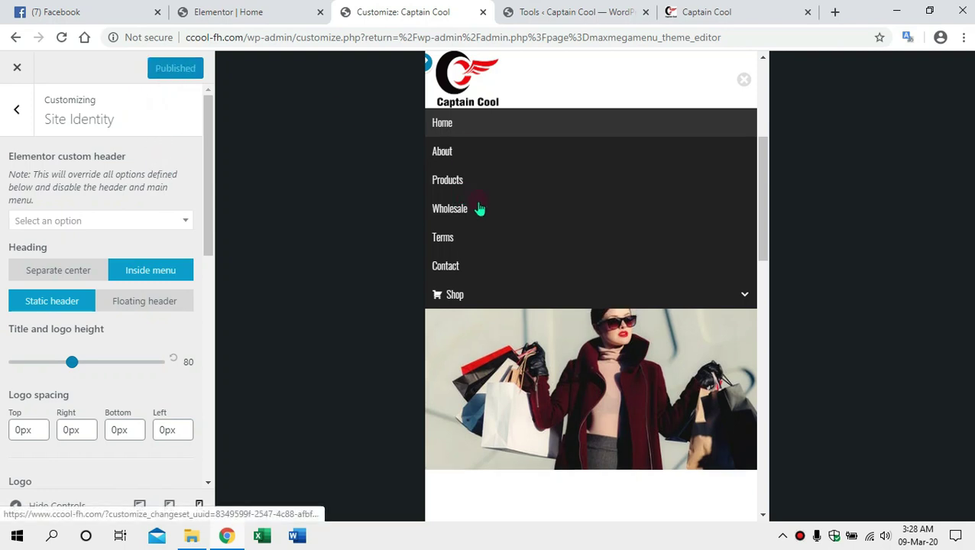
pyautogui.click(60, 38)
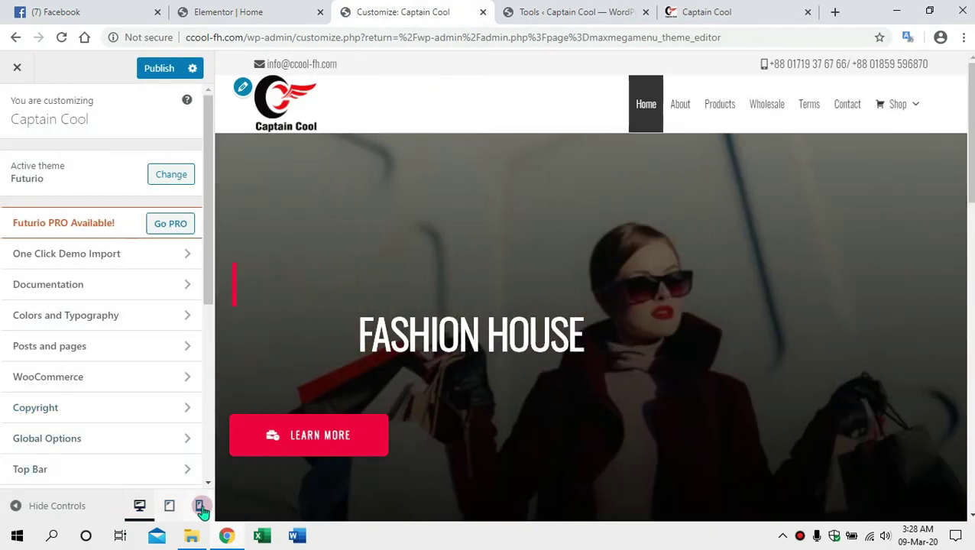
# - In the mobile preview, check the sticky header while scrolling, open the mobile menu and expand its Shop submenu
pyautogui.click(200, 506)
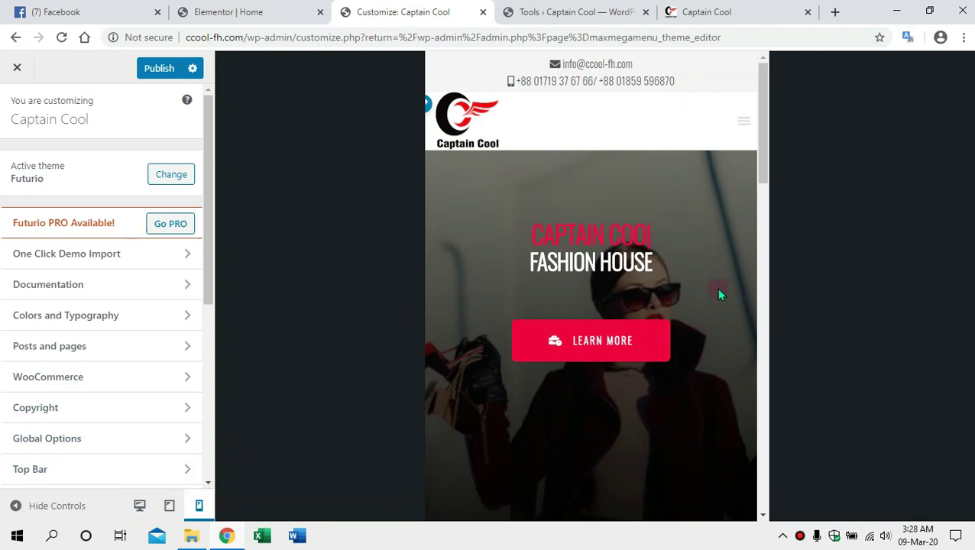
pyautogui.scroll(-5, 716, 289)
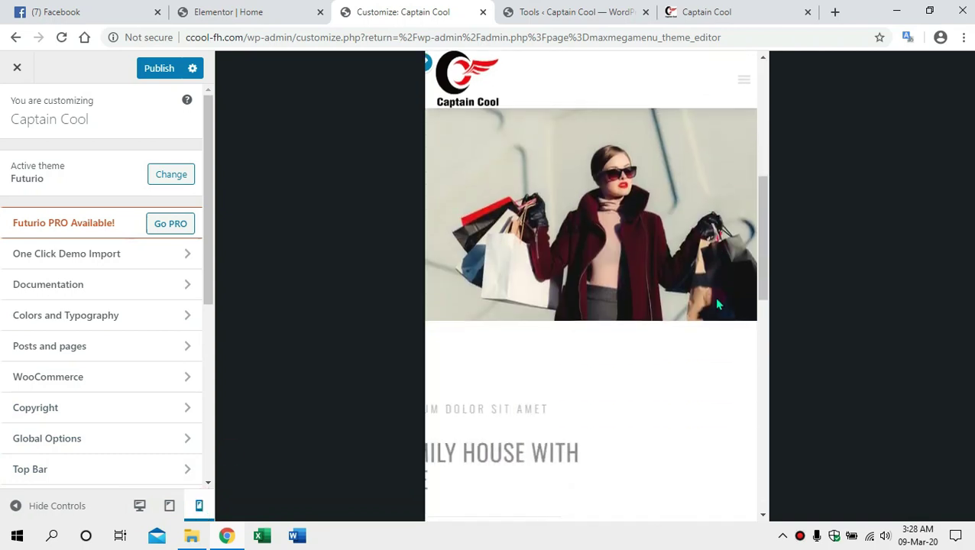
pyautogui.scroll(-4, 717, 305)
pyautogui.click(741, 89)
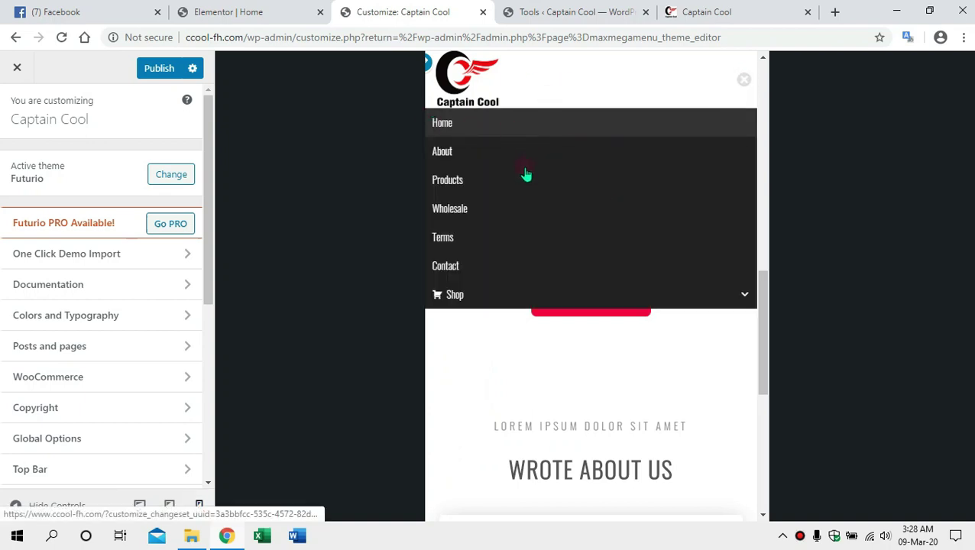
pyautogui.scroll(-5, 583, 314)
pyautogui.click(743, 298)
pyautogui.click(743, 299)
pyautogui.click(743, 298)
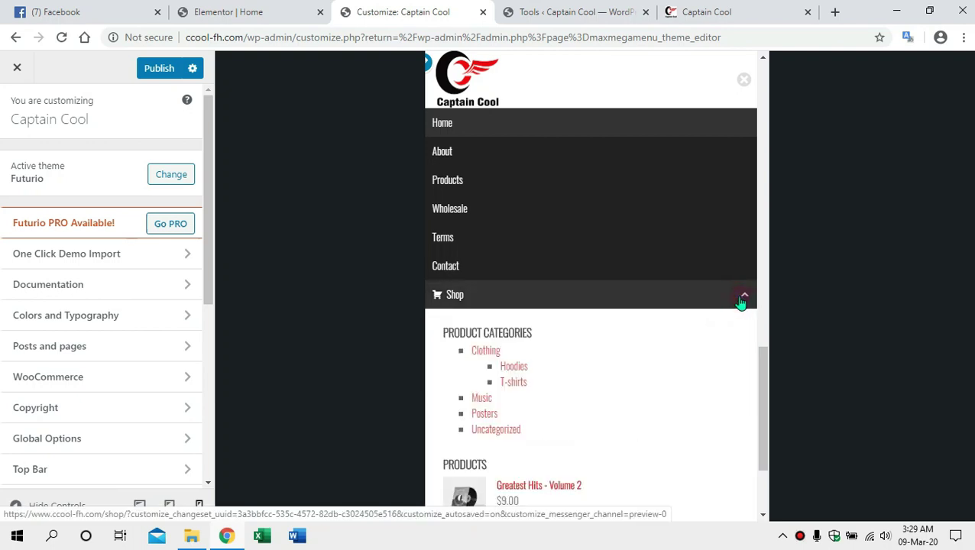
# - In the mobile preview, toggle the Shop submenu repeatedly, leave it collapsed, and check the open menu while scrolling up the page
pyautogui.scroll(-2, 627, 342)
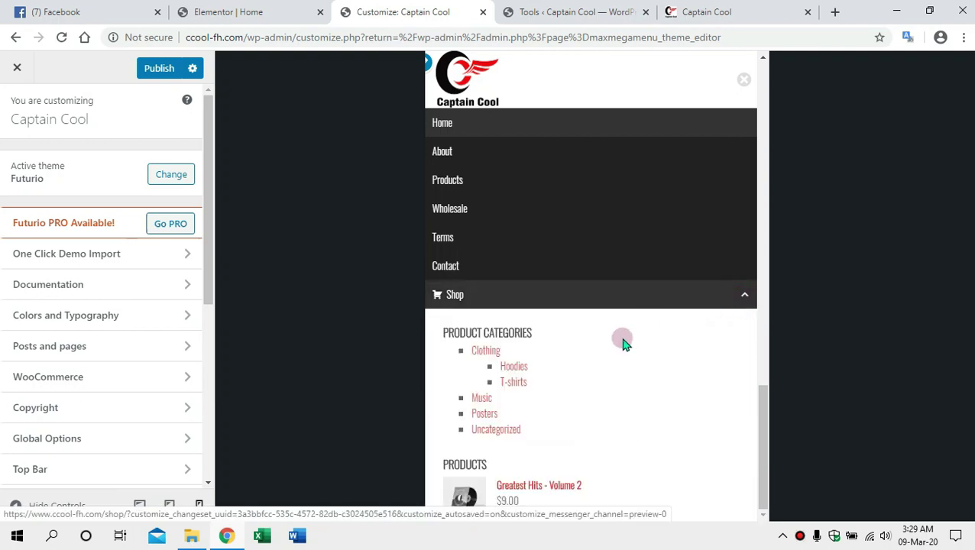
pyautogui.click(740, 297)
pyautogui.click(740, 297)
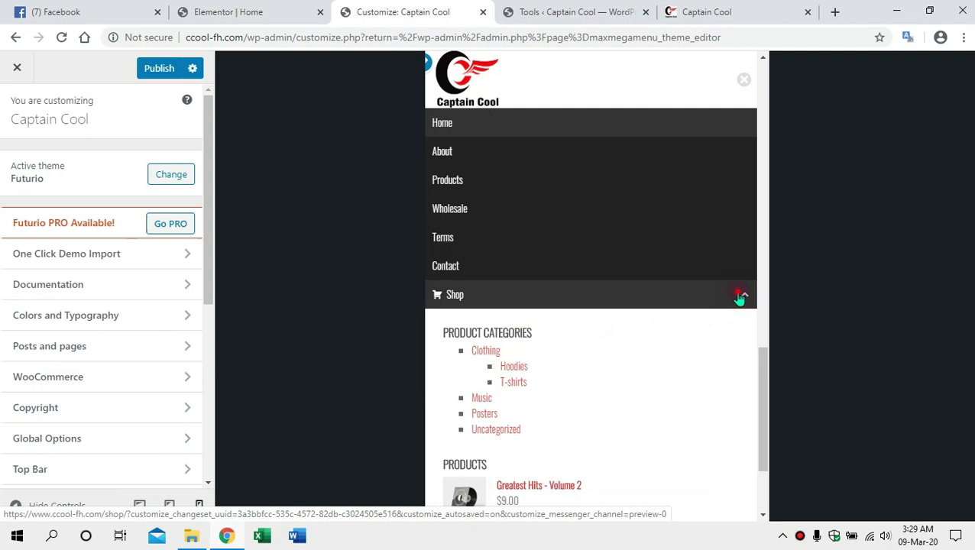
pyautogui.click(740, 298)
pyautogui.click(740, 297)
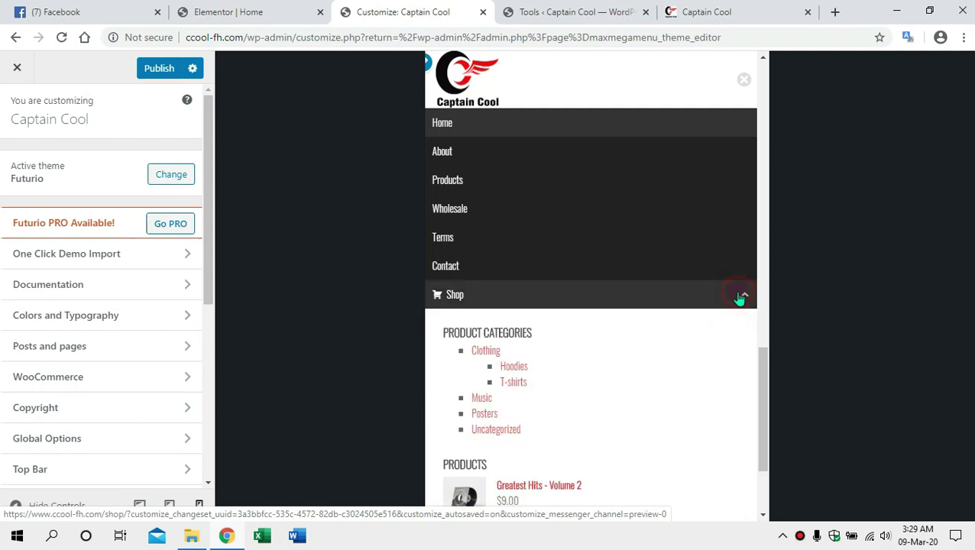
pyautogui.click(562, 252)
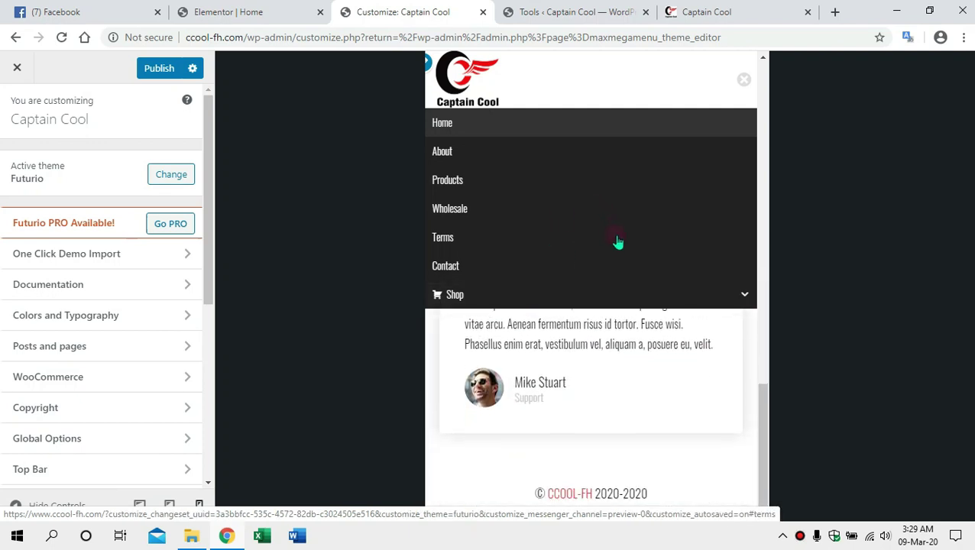
pyautogui.scroll(10, 618, 241)
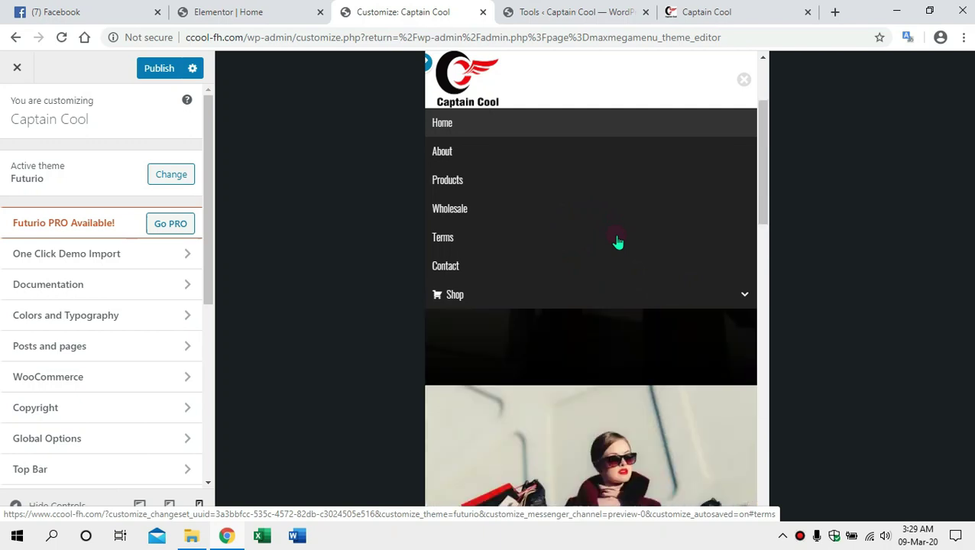
pyautogui.scroll(1, 617, 242)
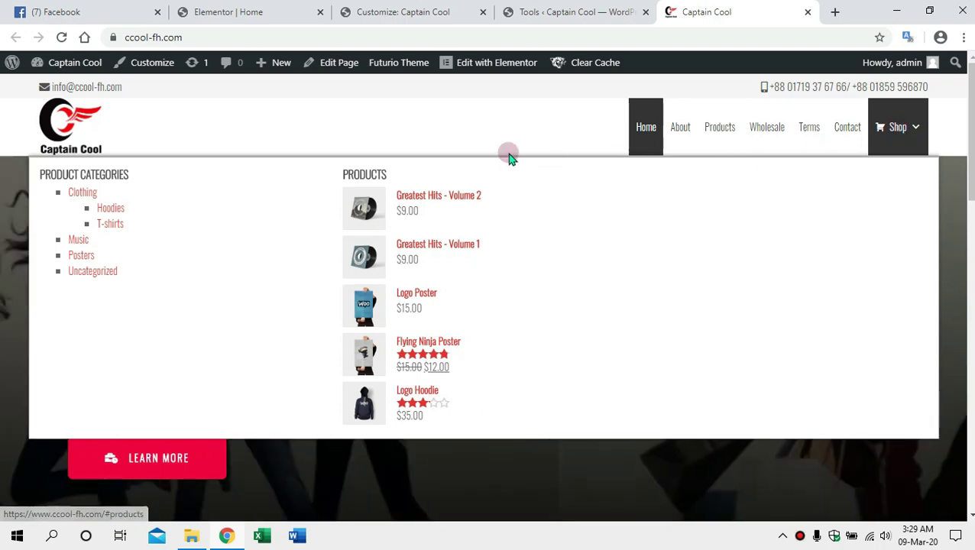
# - On the live Captain Cool desktop page, check how the header sticks while scrolling
pyautogui.scroll(-5, 685, 138)
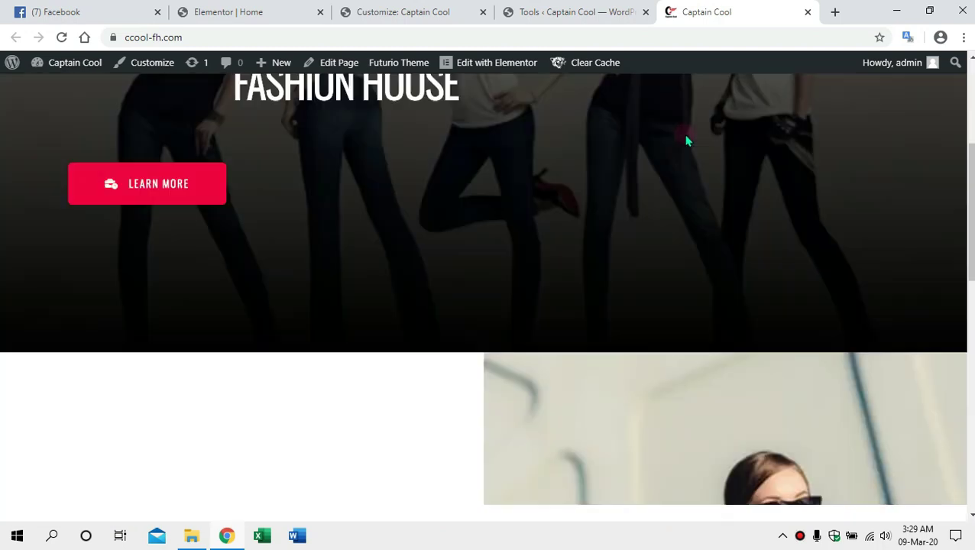
pyautogui.scroll(-6, 686, 141)
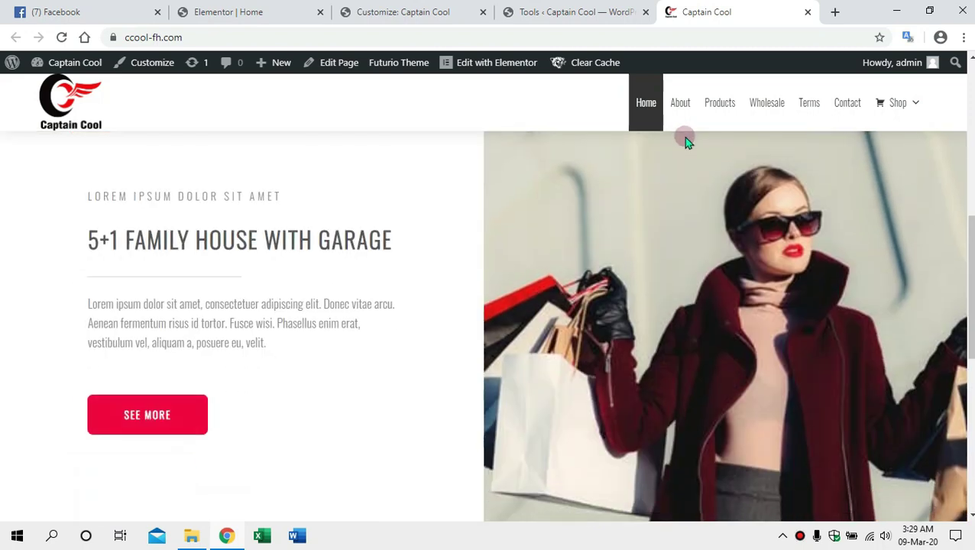
pyautogui.scroll(2, 687, 145)
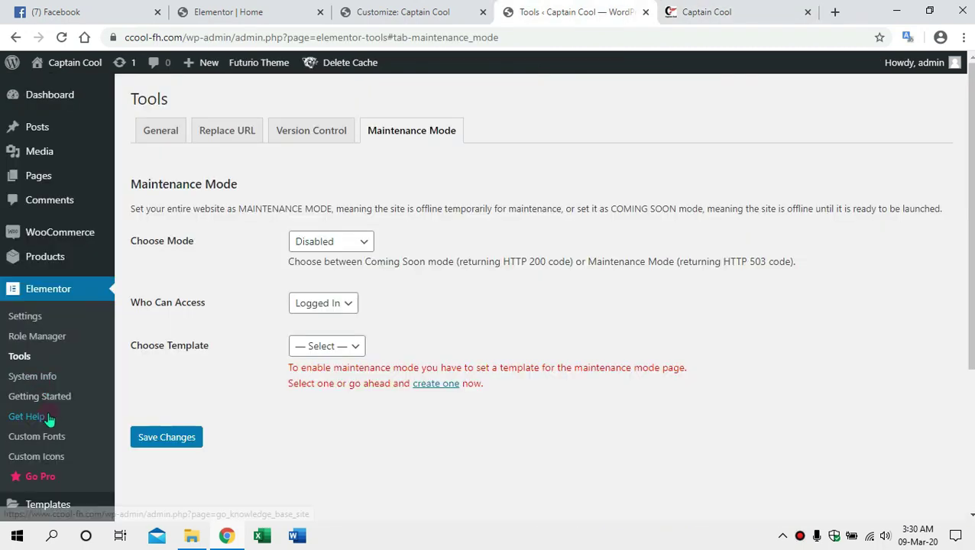
# - Return to the WordPress admin and open the list of installed plugins for review
pyautogui.scroll(-3, 50, 305)
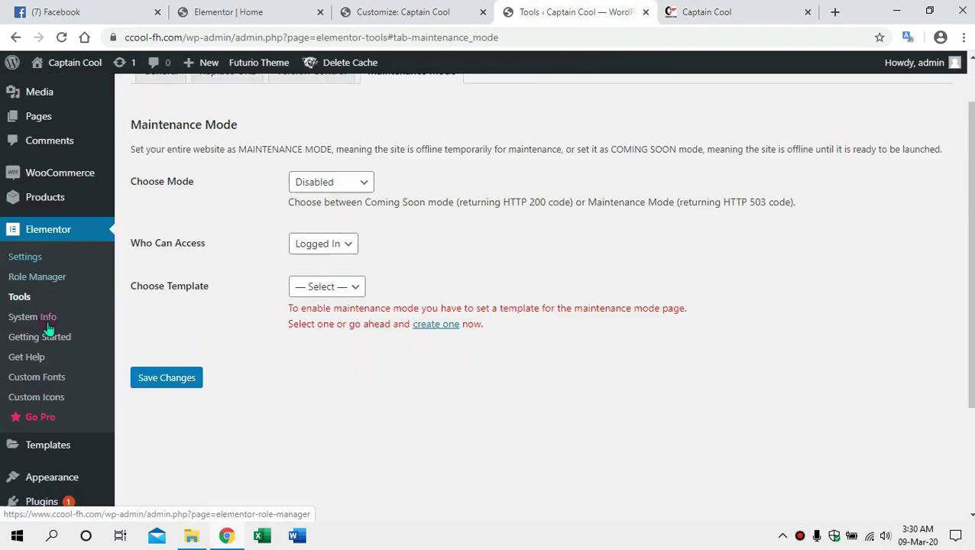
pyautogui.click(38, 349)
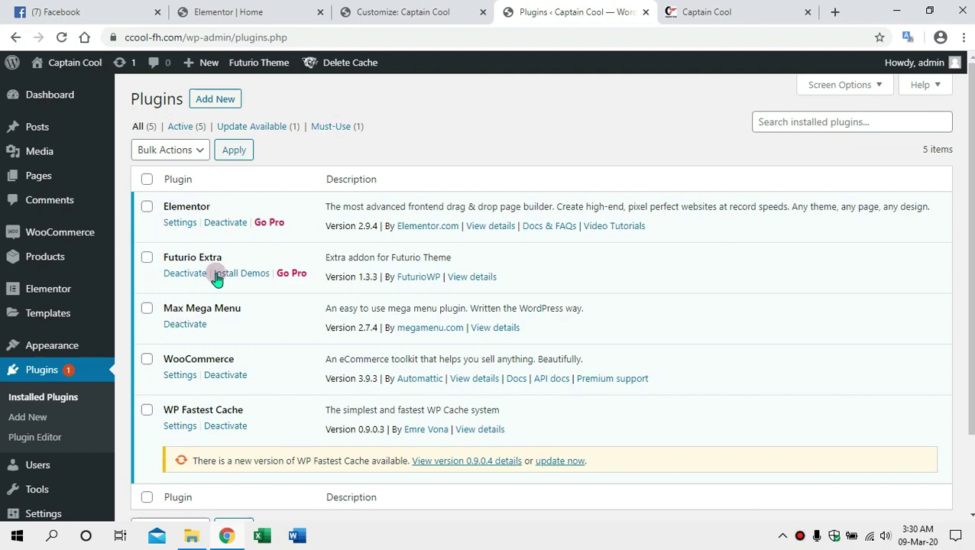
# - Go back to the live Captain Cool page and check the sticky header, then the Shop mega menu's categories and products
pyautogui.click(705, 12)
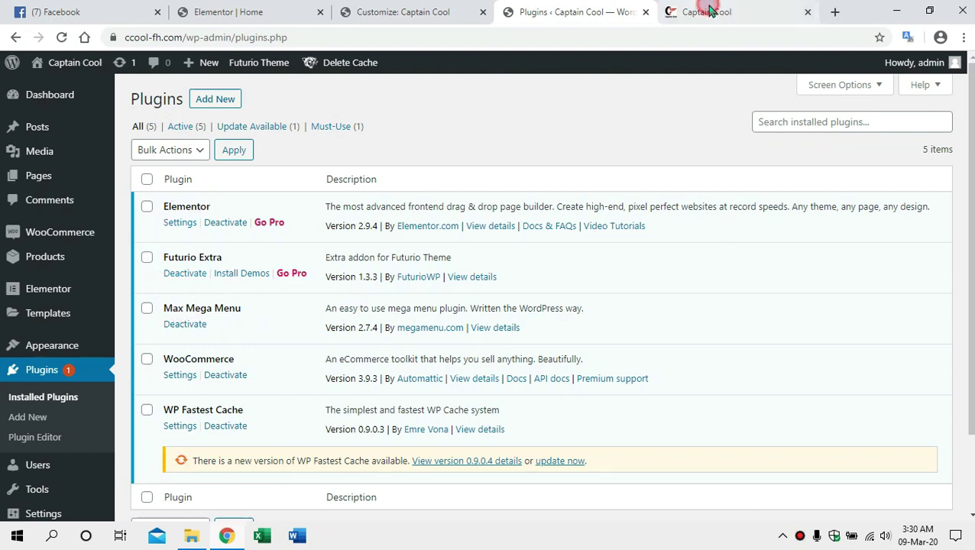
pyautogui.scroll(-6, 757, 188)
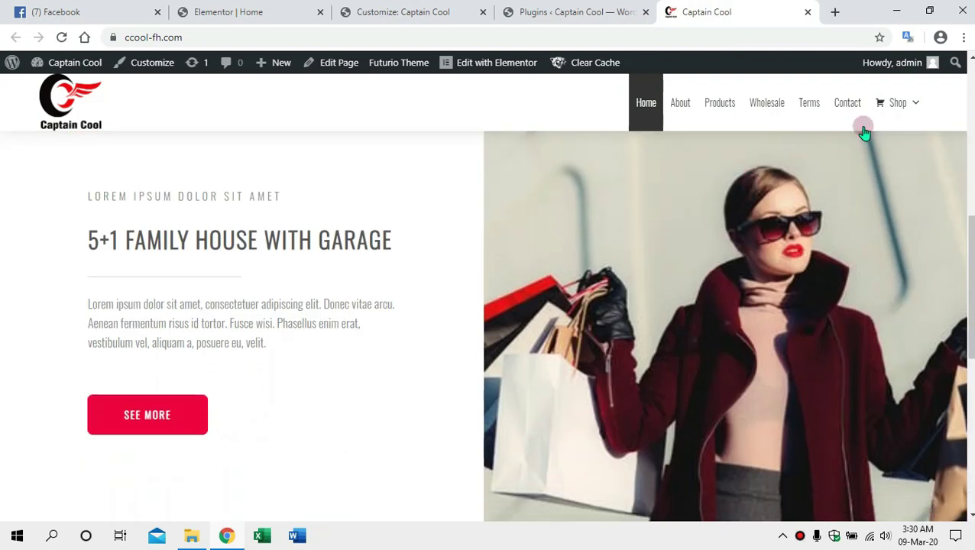
pyautogui.moveTo(904, 113)
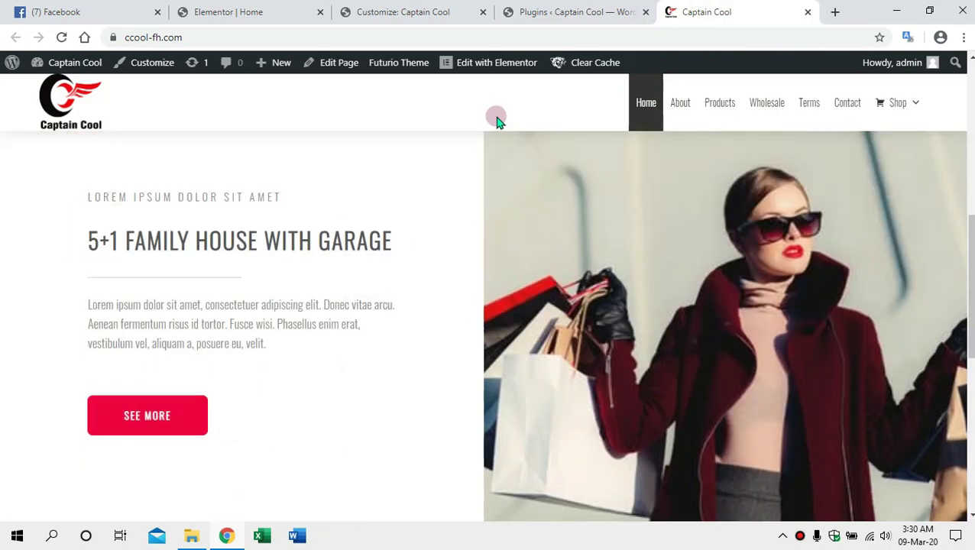
pyautogui.scroll(7, 497, 120)
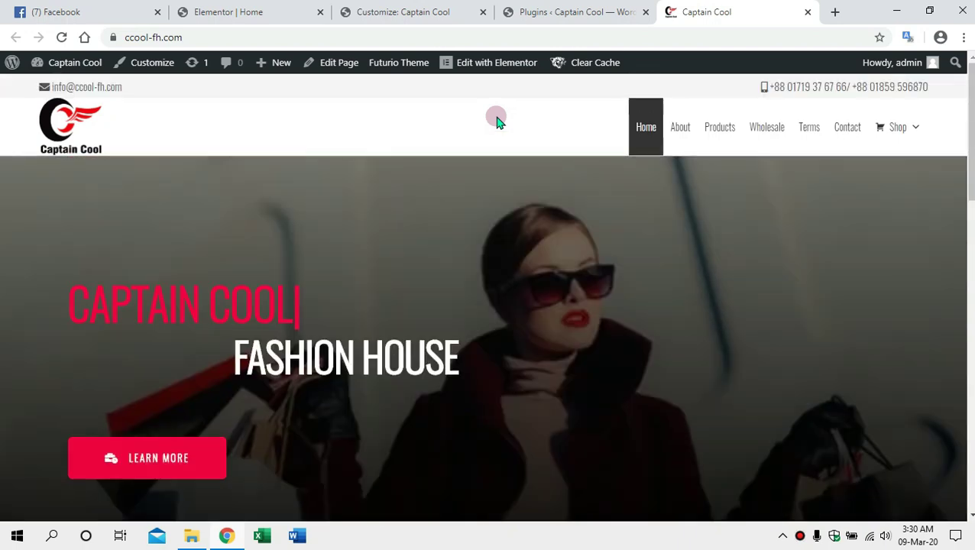
pyautogui.moveTo(896, 131)
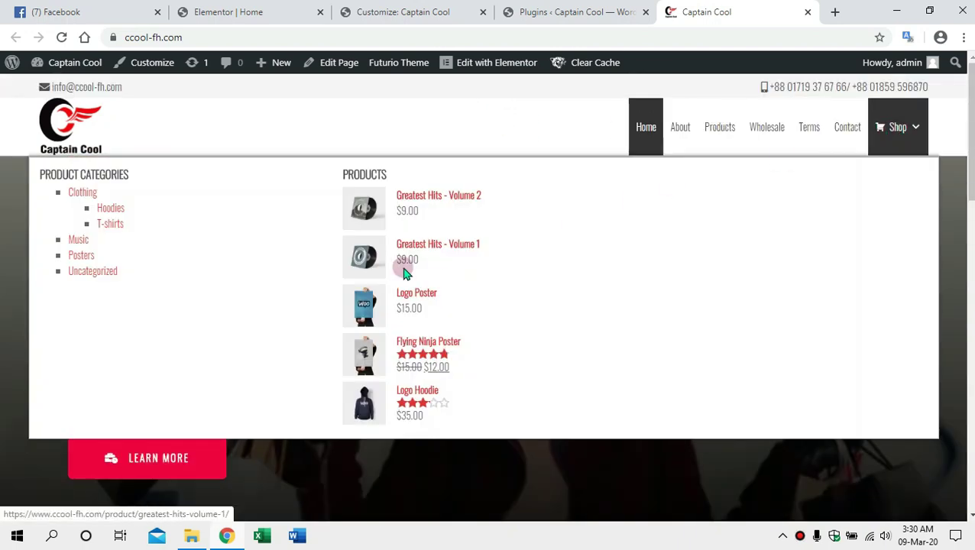